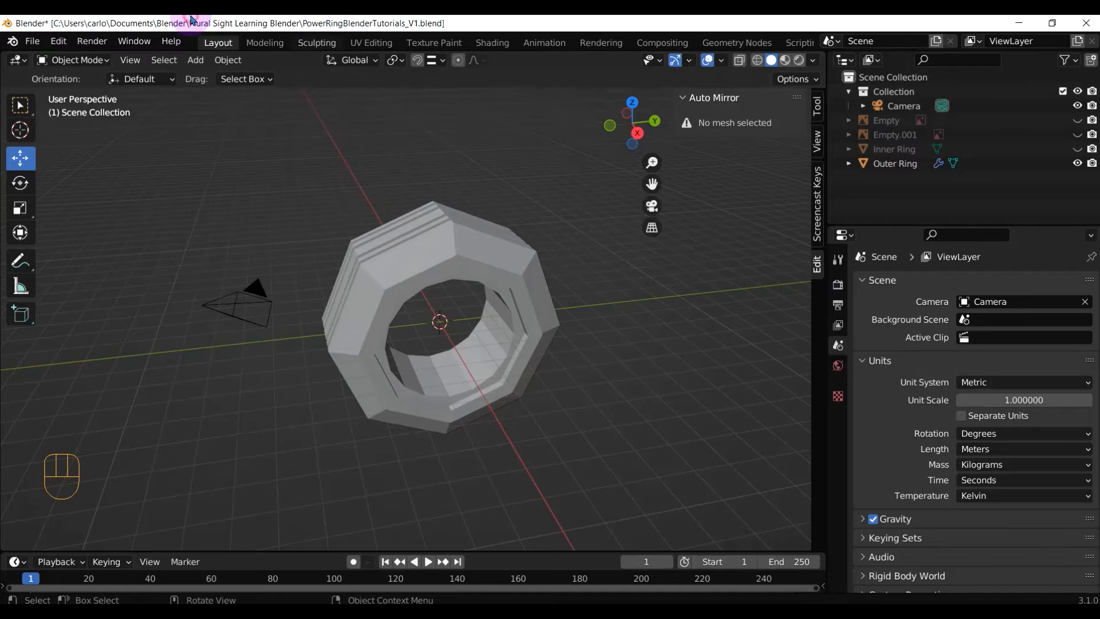
Save PowerRingBlenderTutorials_V1 and switch to the Right Orthographic view of the ring
{"action": "key", "text": "ctrl+s"}
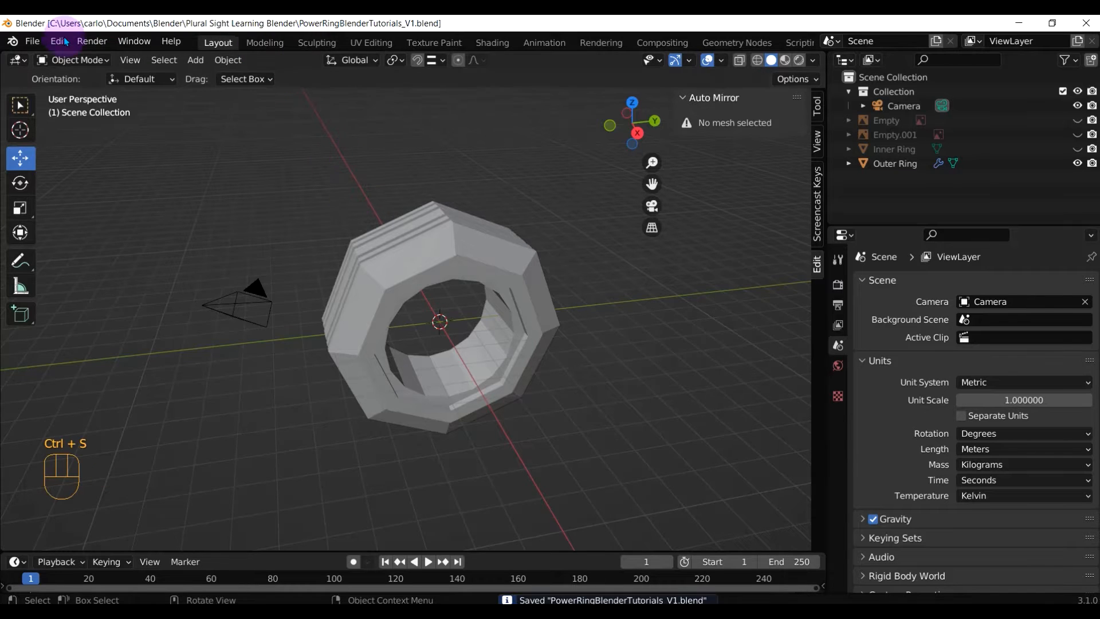
{"action": "key", "text": "KP_3"}
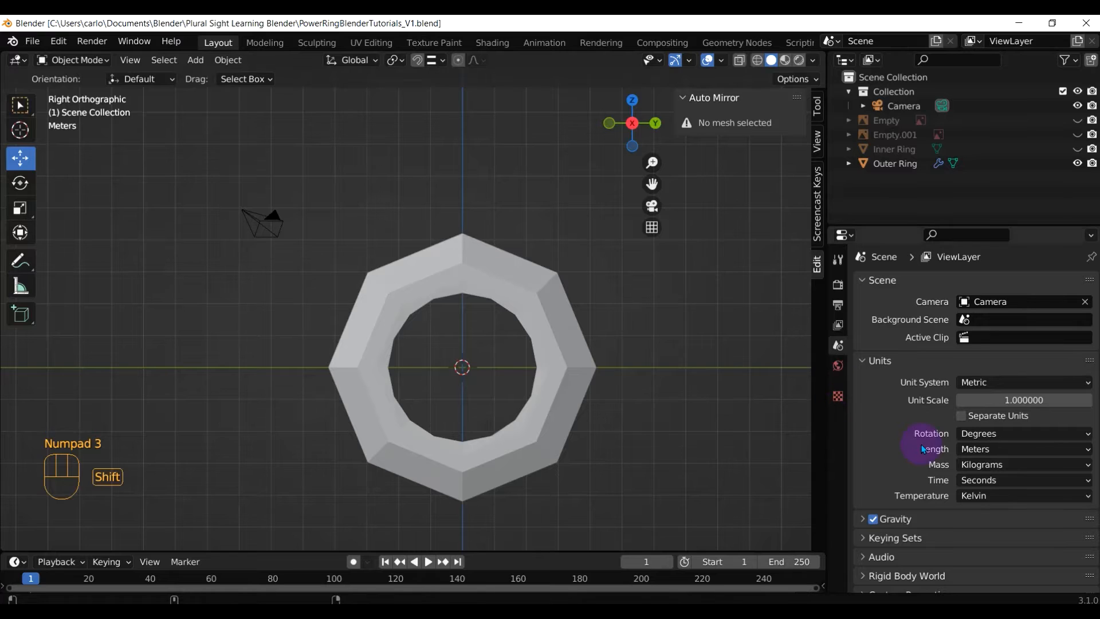
{"action": "key", "text": "shift+a"}
{"action": "left_click", "coordinate": [490, 196]}
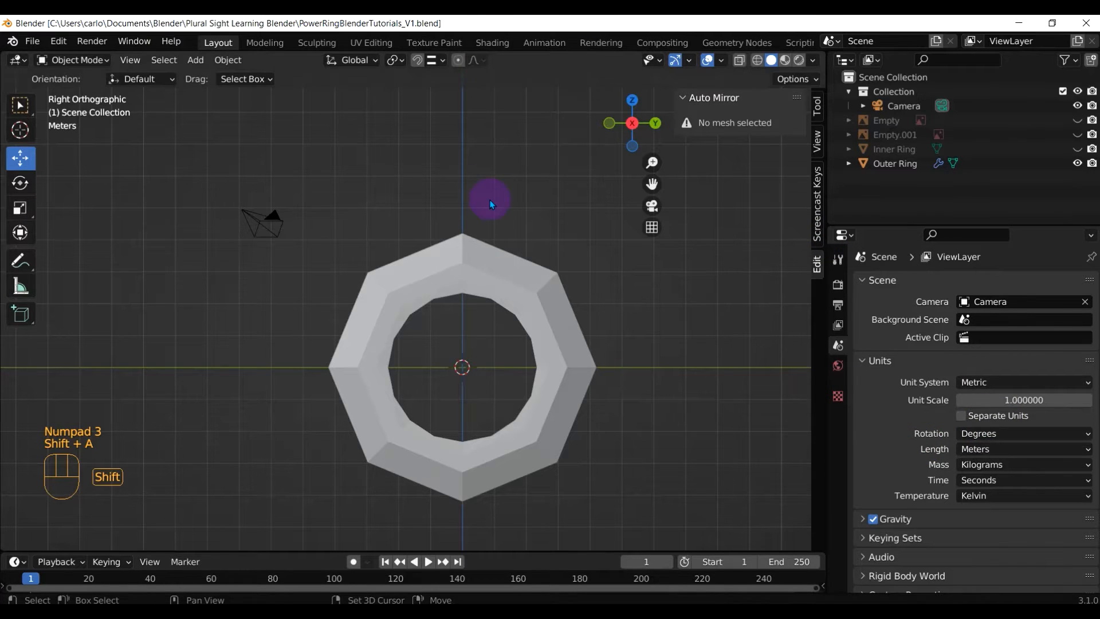
Add SidePowerRing.png as a reference image sized 10 m
{"action": "key", "text": "shift+a"}
{"action": "mouse_move", "coordinate": [492, 226]}
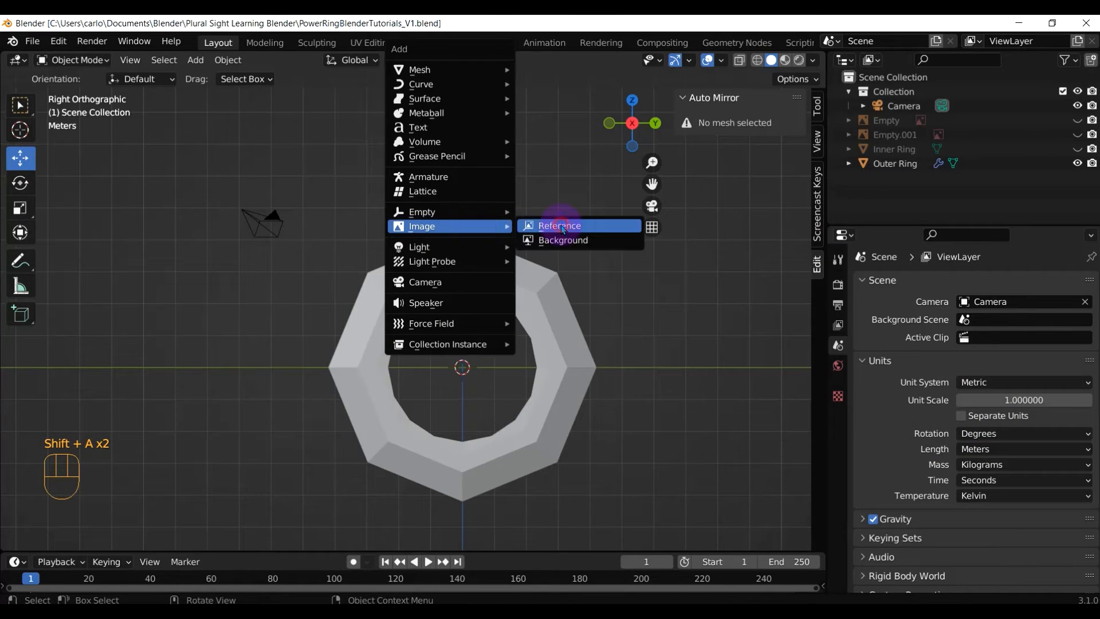
{"action": "left_click", "coordinate": [563, 227]}
{"action": "left_click", "coordinate": [596, 206]}
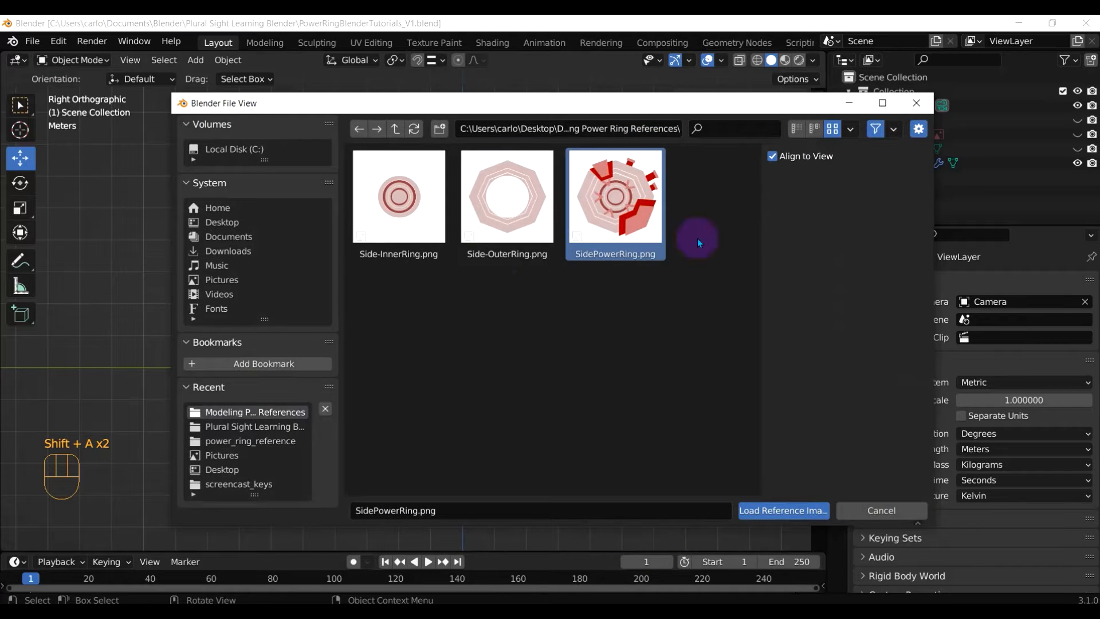
{"action": "left_click", "coordinate": [802, 514]}
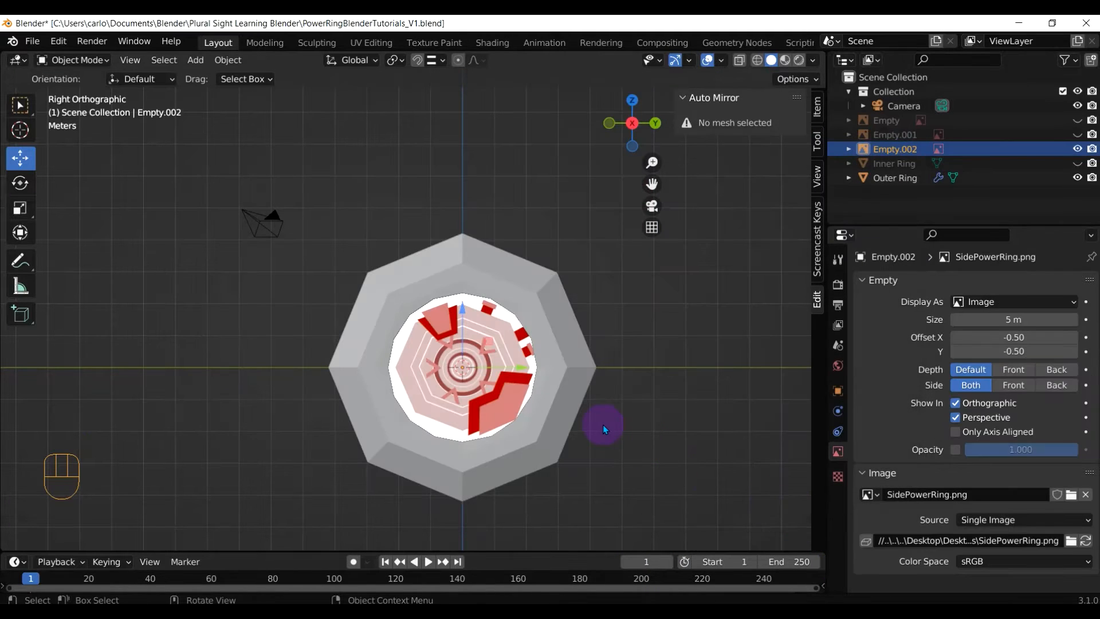
{"action": "left_click", "coordinate": [1025, 317]}
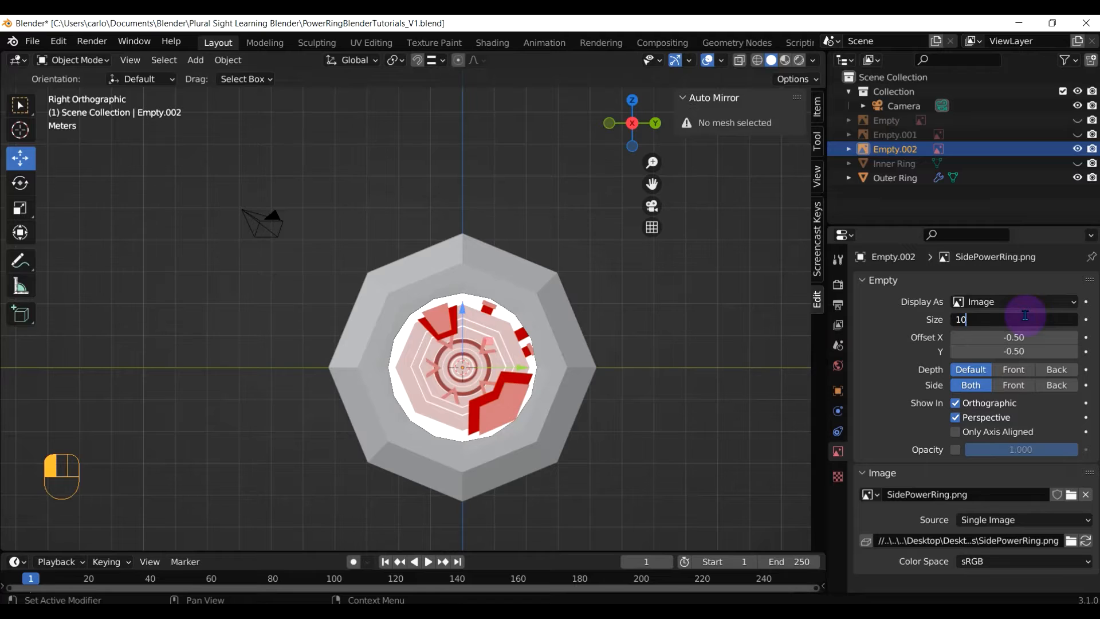
{"action": "key", "text": "Return"}
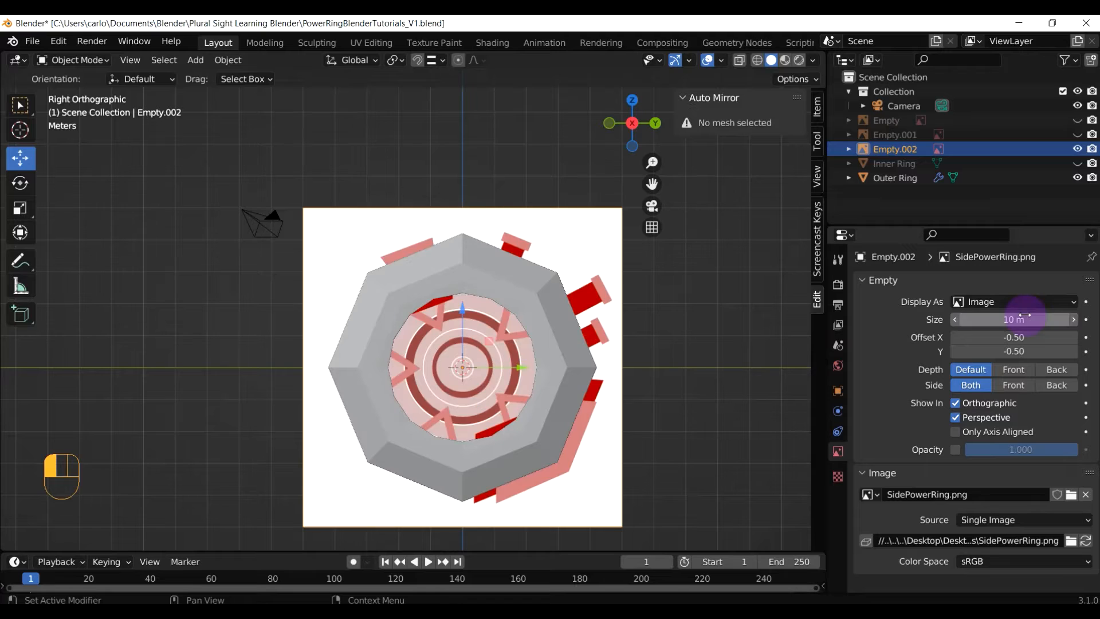
Enable X-Ray so the ring is see-through over the reference image
{"action": "left_click", "coordinate": [739, 61]}
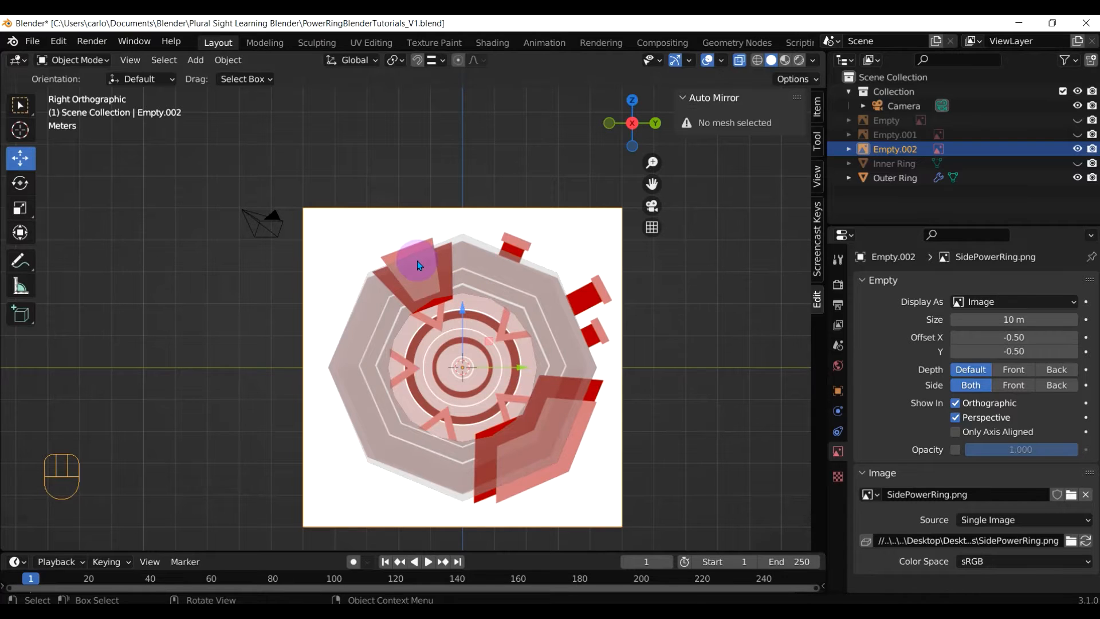
{"action": "scroll", "coordinate": [417, 261], "scroll_direction": "up", "scroll_amount": 1}
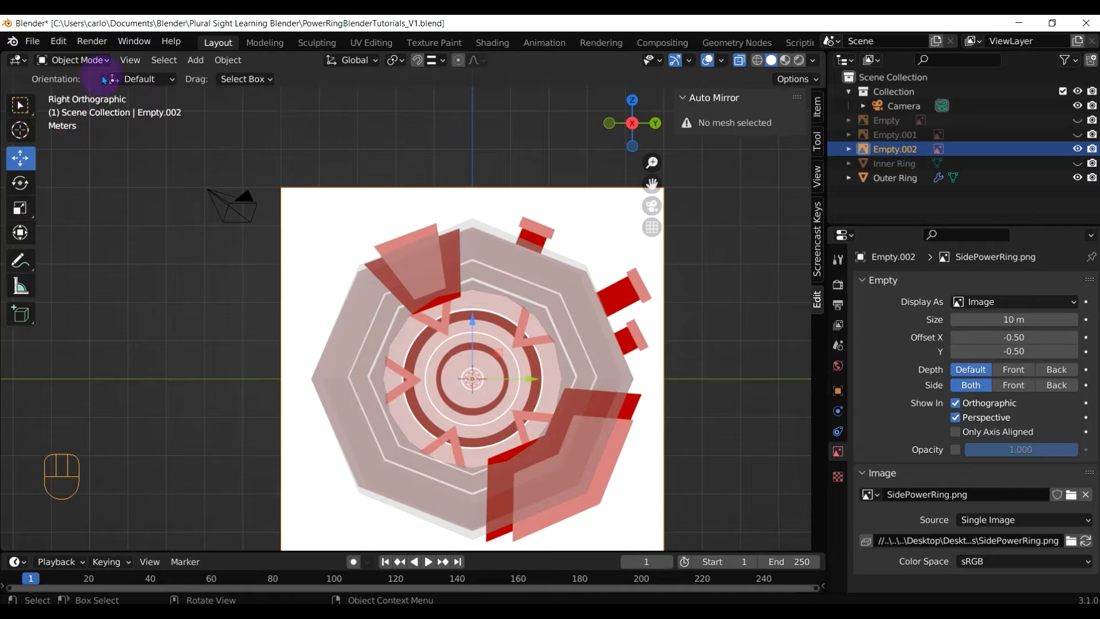
{"action": "left_click", "coordinate": [195, 59]}
Add a cube and widen it along X to 1.963
{"action": "mouse_move", "coordinate": [240, 77]}
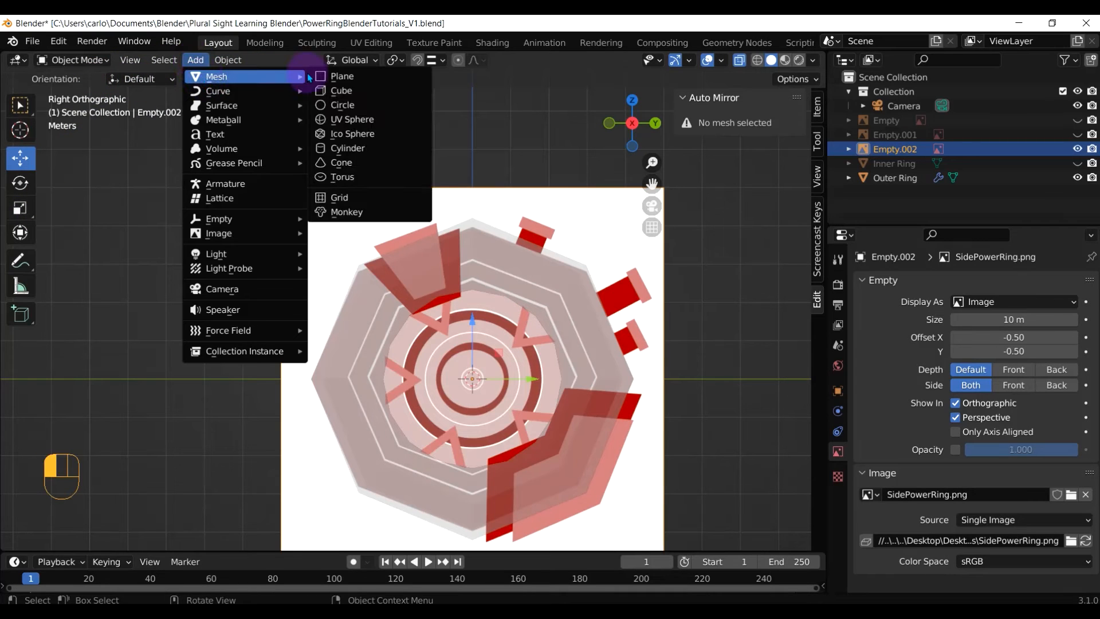
{"action": "left_click", "coordinate": [342, 90]}
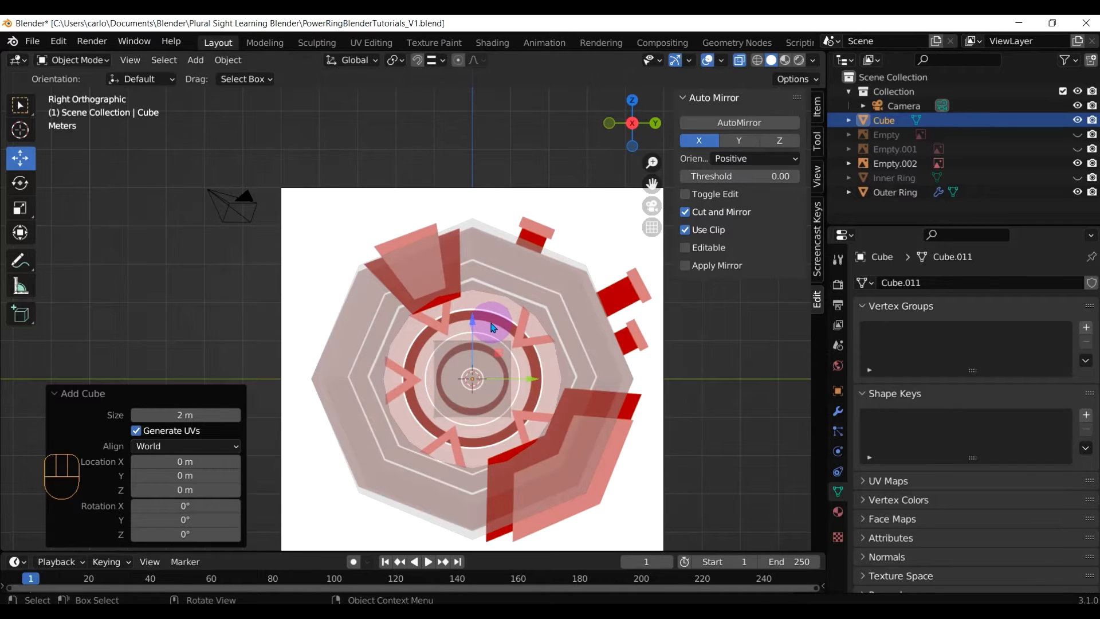
{"action": "key", "text": "KP_1"}
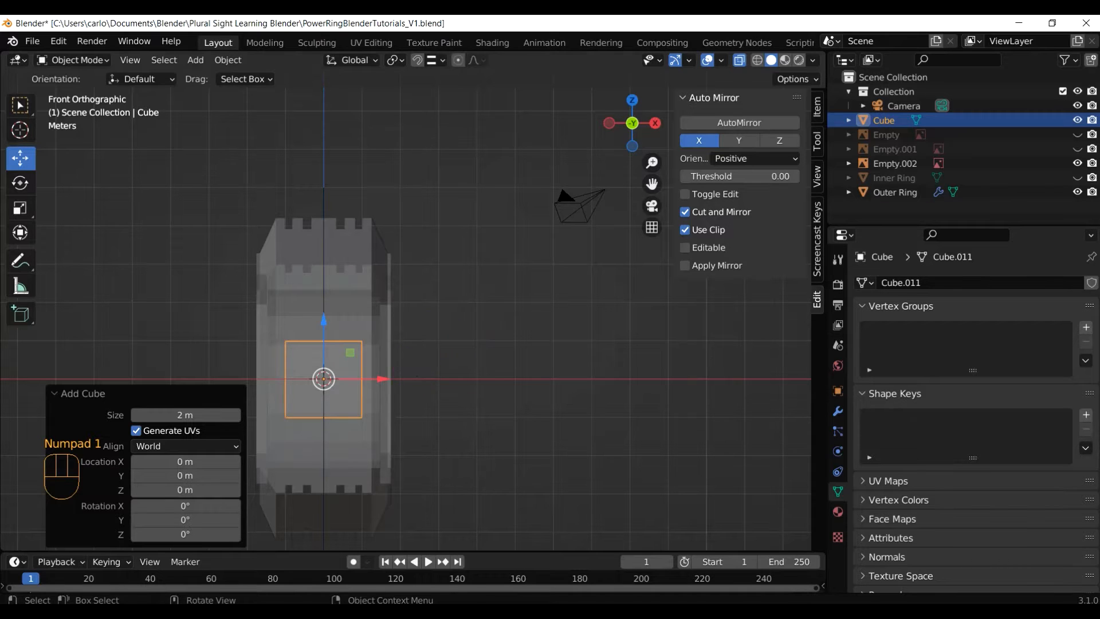
{"action": "key", "text": "s"}
{"action": "key", "text": "x"}
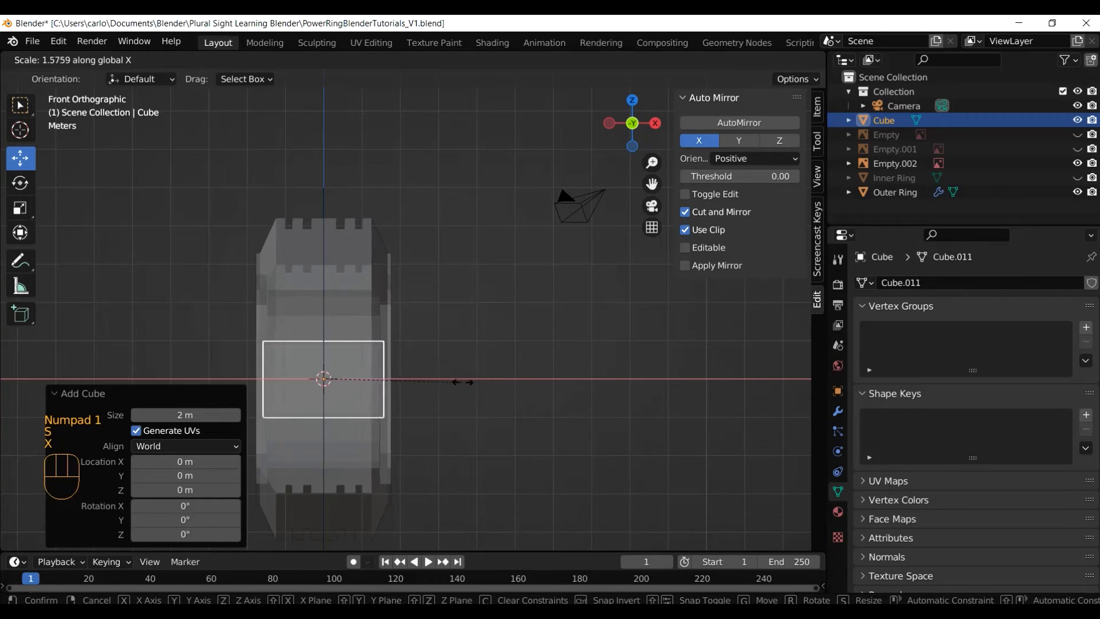
{"action": "left_click", "coordinate": [496, 396]}
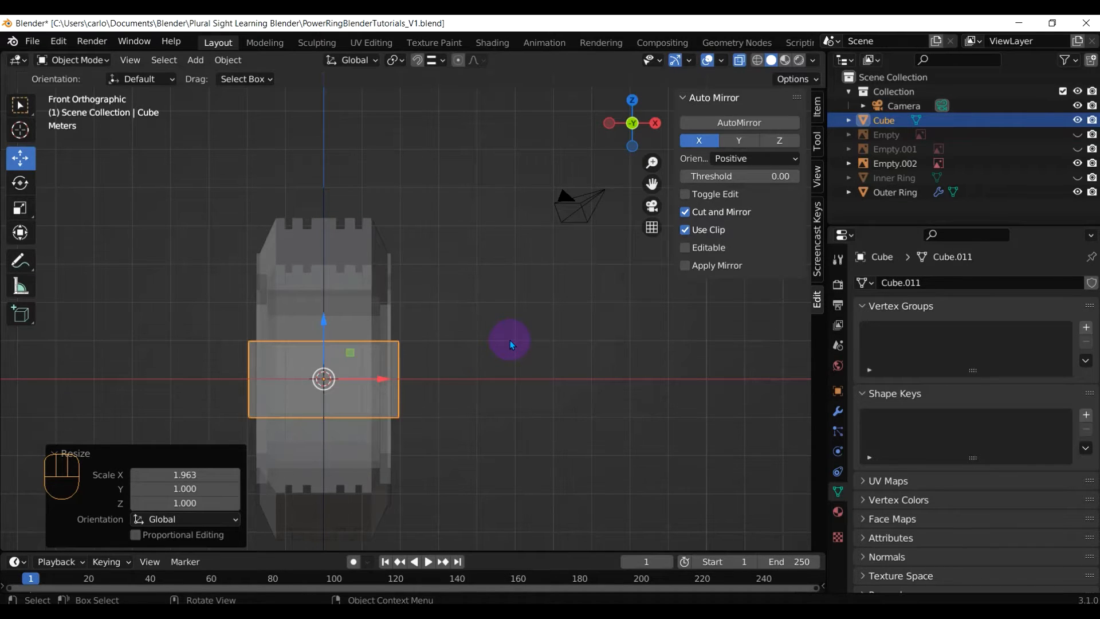
{"action": "middle_click_drag", "start_coordinate": [512, 344], "coordinate": [493, 336]}
{"action": "key", "text": "KP_3"}
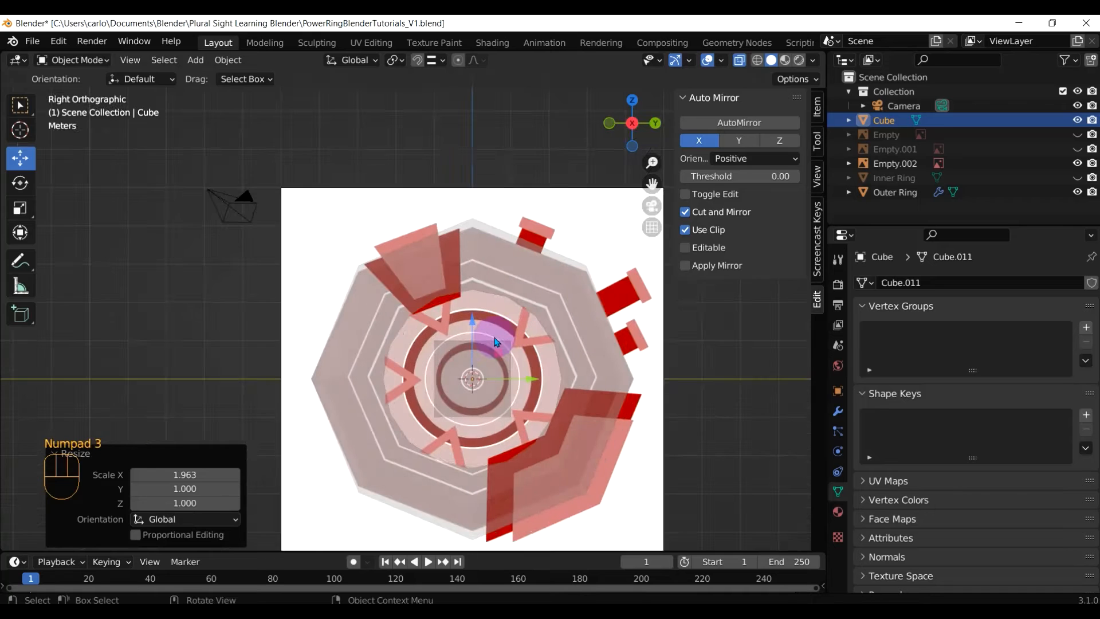
Move the cube over the upper-left fin, collapse Auto Mirror, and enter Edit Mode
{"action": "key", "text": "g"}
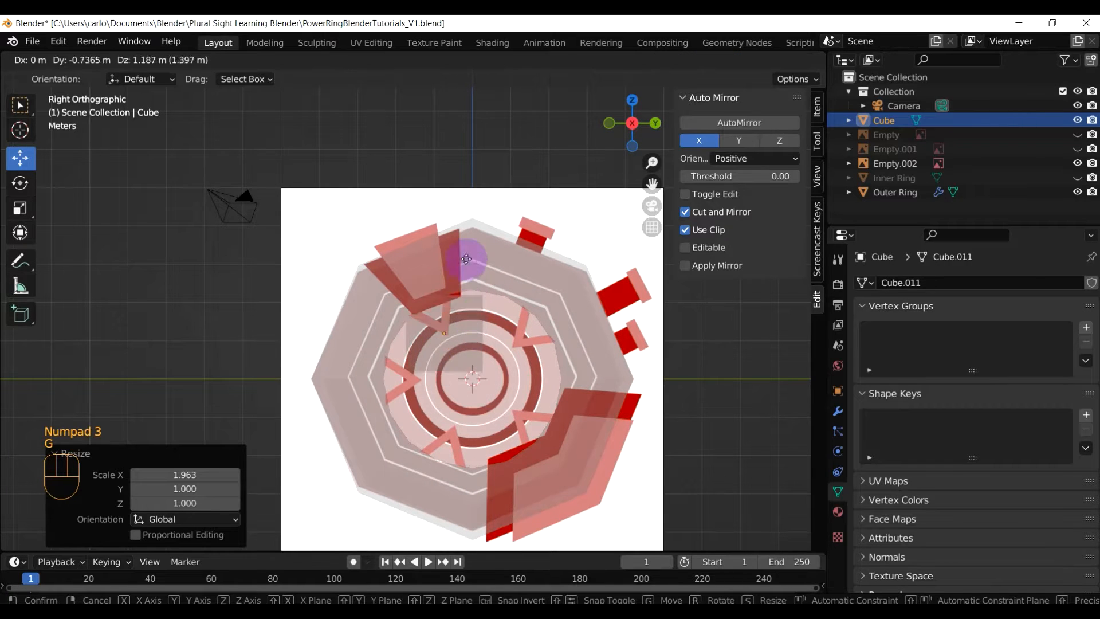
{"action": "left_click", "coordinate": [441, 230]}
{"action": "scroll", "coordinate": [430, 243], "scroll_direction": "up", "scroll_amount": 1}
{"action": "scroll", "coordinate": [446, 223], "scroll_direction": "up", "scroll_amount": 2}
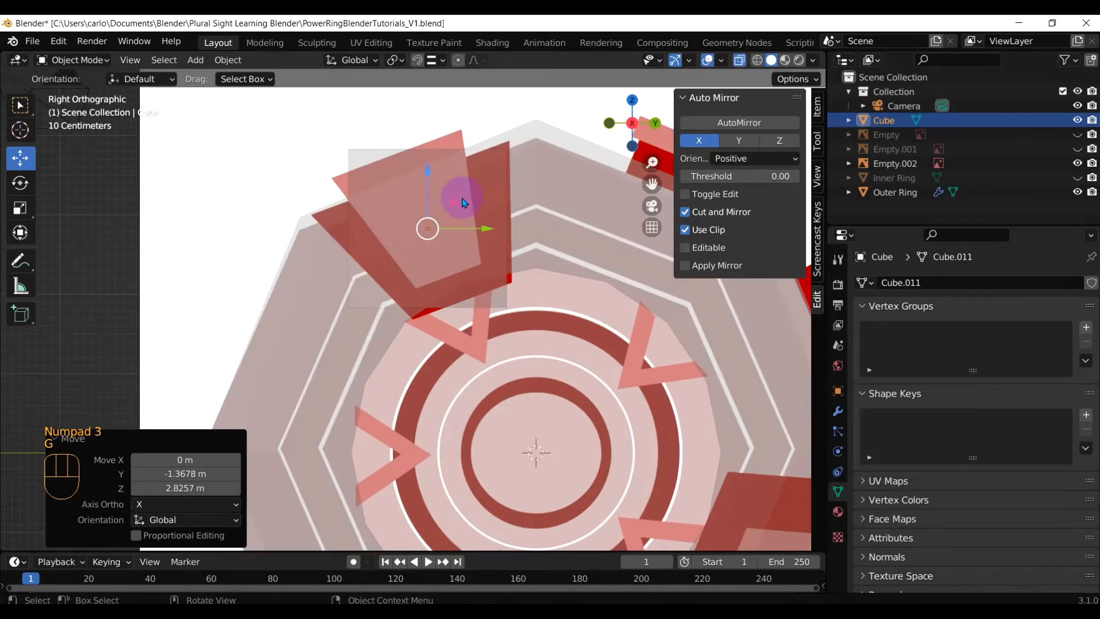
{"action": "left_click", "coordinate": [774, 90]}
{"action": "left_click", "coordinate": [685, 98]}
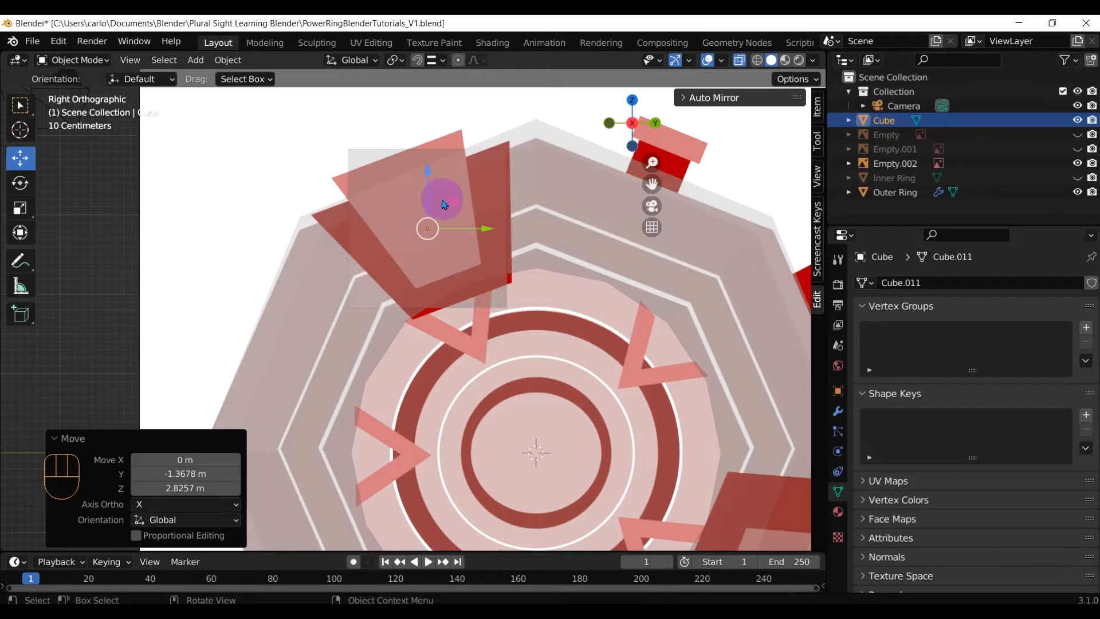
{"action": "key", "text": "Tab"}
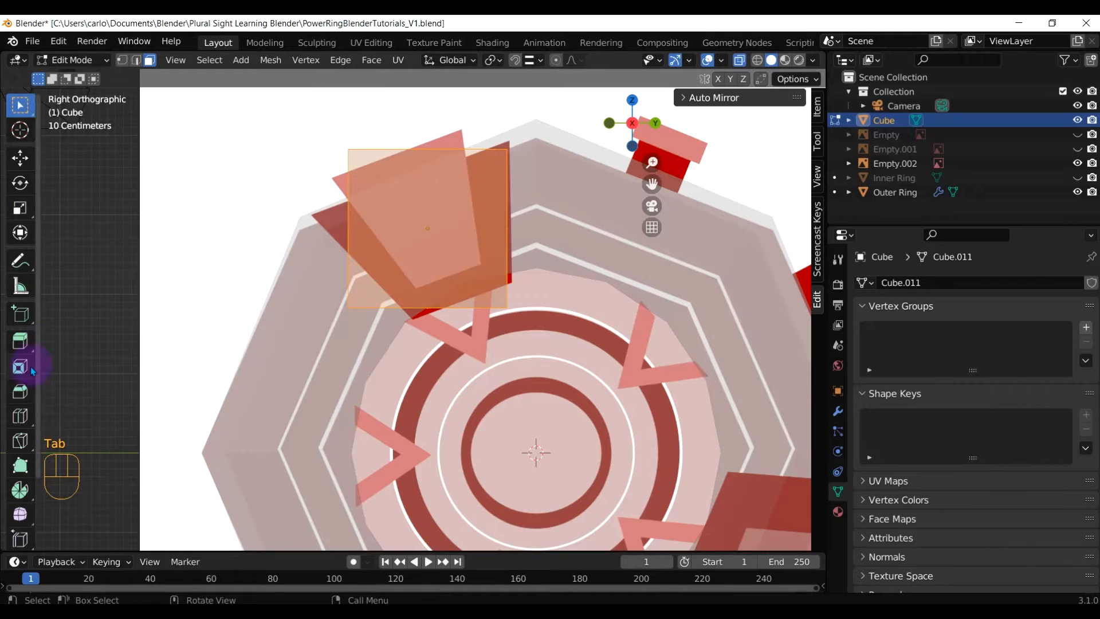
In vertex select mode, drop the cube's top edge down-left onto the fin outline
{"action": "key", "text": "c"}
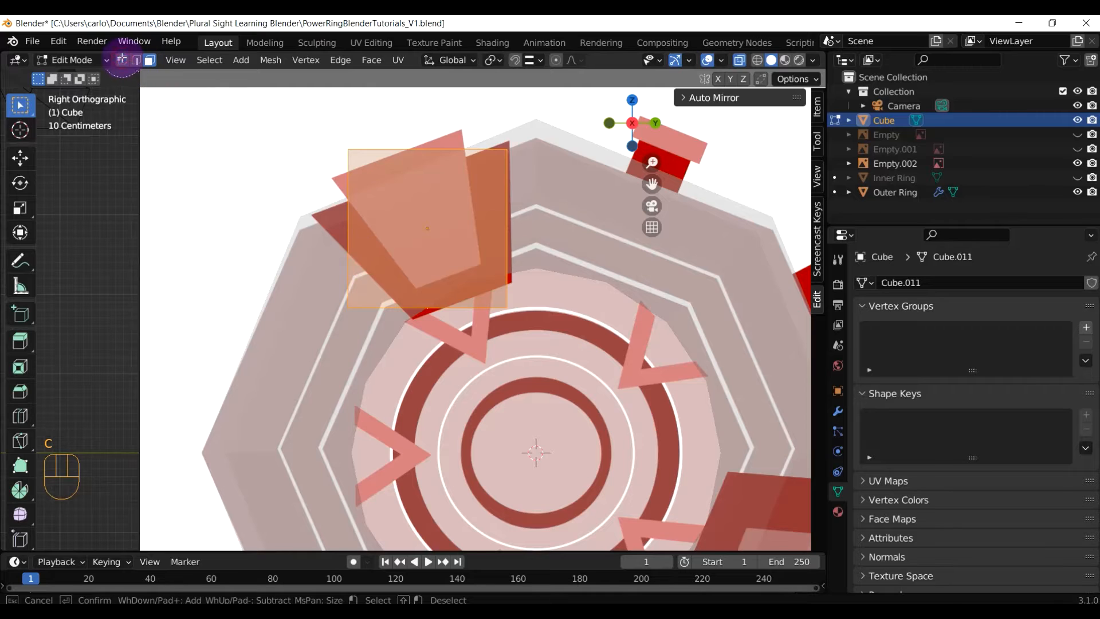
{"action": "right_click", "coordinate": [126, 62]}
{"action": "left_click", "coordinate": [122, 60]}
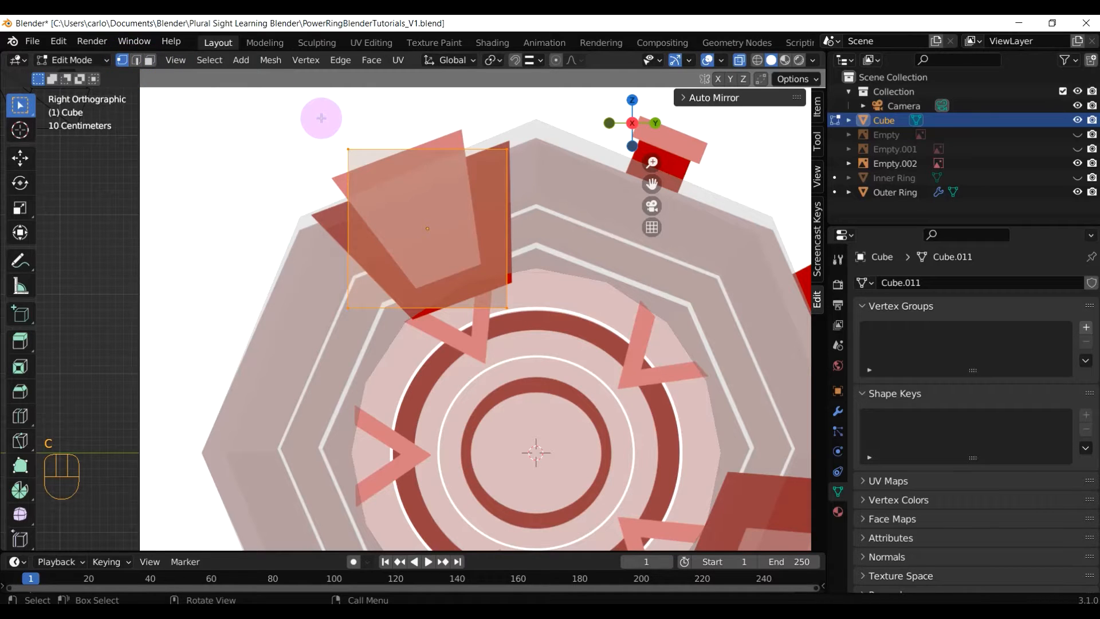
{"action": "key", "text": "c"}
{"action": "scroll", "coordinate": [387, 179], "scroll_direction": "down", "scroll_amount": 4}
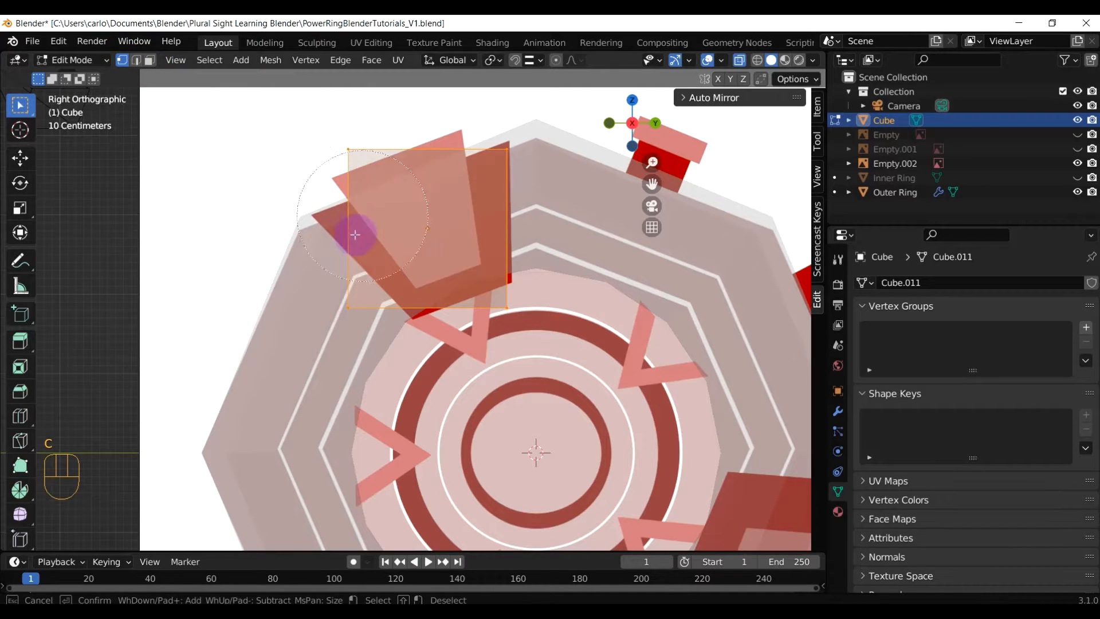
{"action": "mouse_move", "coordinate": [354, 233]}
{"action": "middle_mouse_down"}
{"action": "mouse_move", "coordinate": [373, 358]}
{"action": "mouse_move", "coordinate": [471, 221]}
{"action": "mouse_move", "coordinate": [322, 177]}
{"action": "middle_mouse_up"}
{"action": "mouse_move", "coordinate": [322, 177]}
{"action": "left_mouse_down"}
{"action": "mouse_move", "coordinate": [319, 159]}
{"action": "mouse_move", "coordinate": [474, 140]}
{"action": "left_mouse_up"}
{"action": "right_click", "coordinate": [515, 128]}
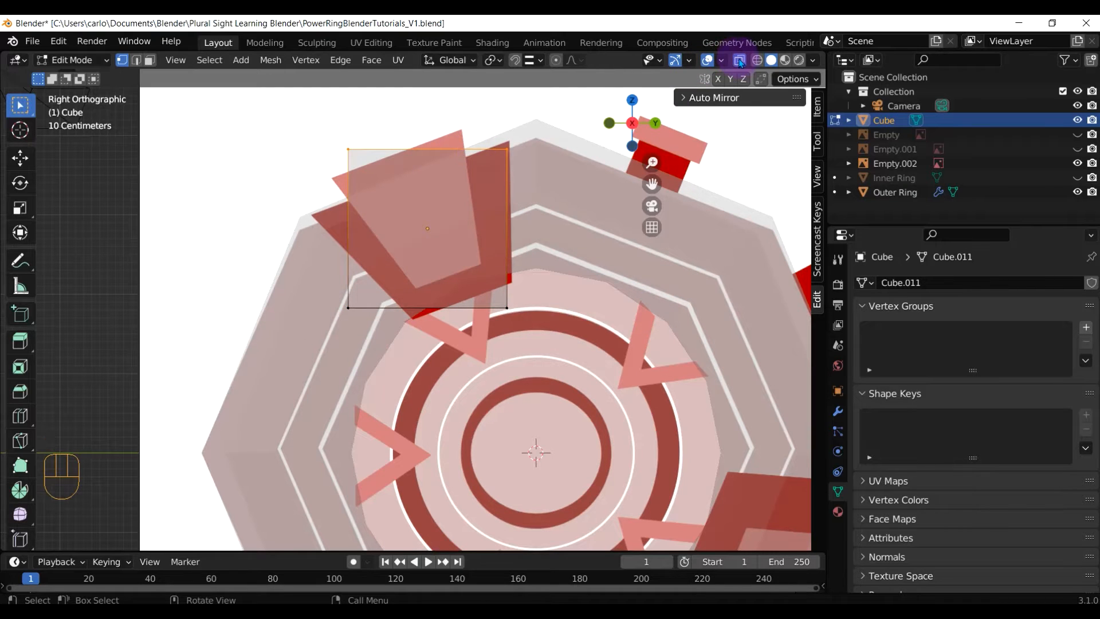
{"action": "left_click", "coordinate": [410, 183]}
{"action": "key", "text": "g"}
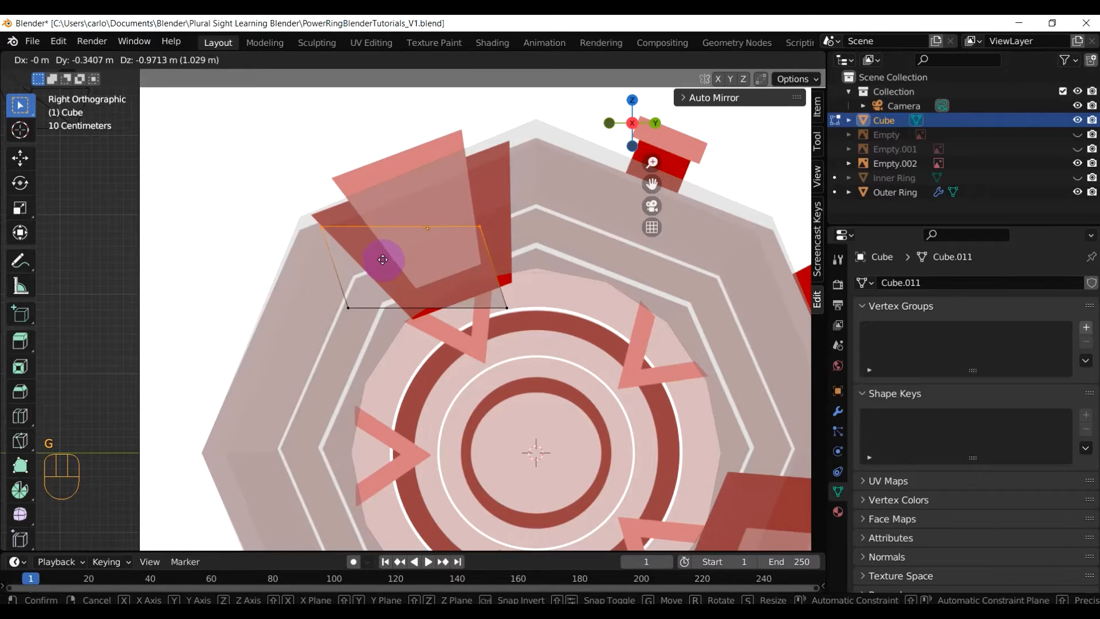
{"action": "left_click", "coordinate": [367, 234]}
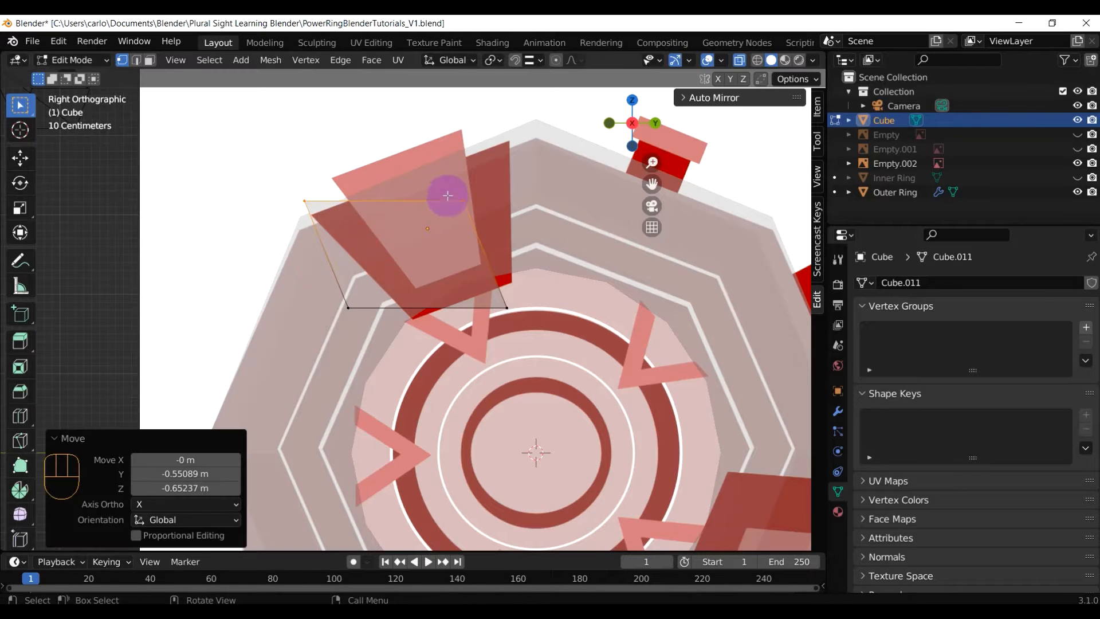
Pull the right corner vertex up to the fin's tip
{"action": "key", "text": "c"}
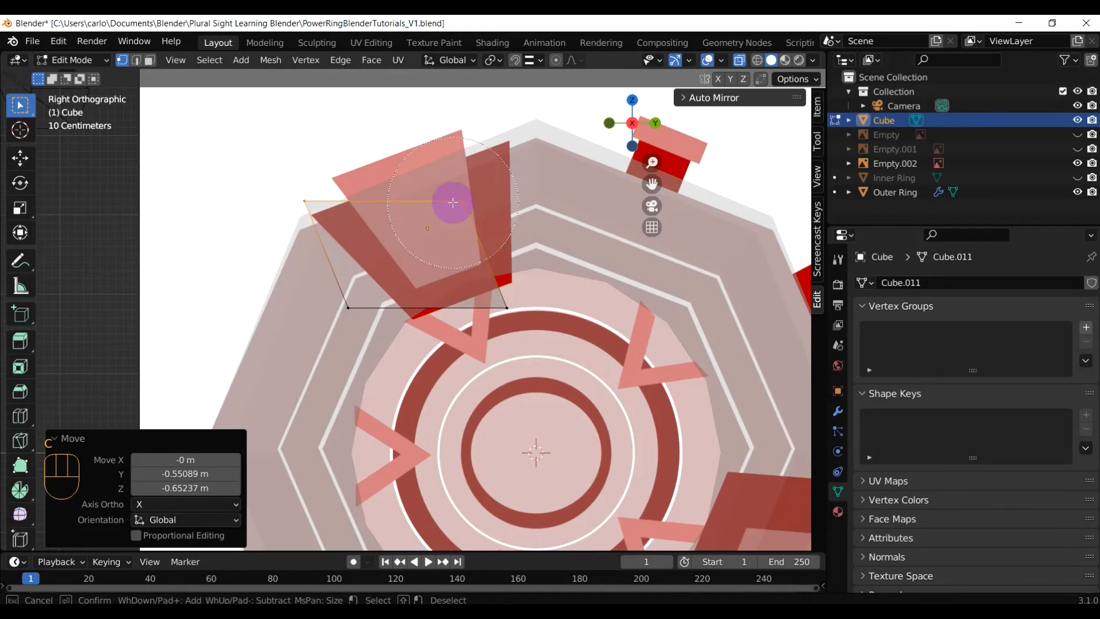
{"action": "middle_click", "coordinate": [307, 187]}
{"action": "right_click", "coordinate": [466, 202]}
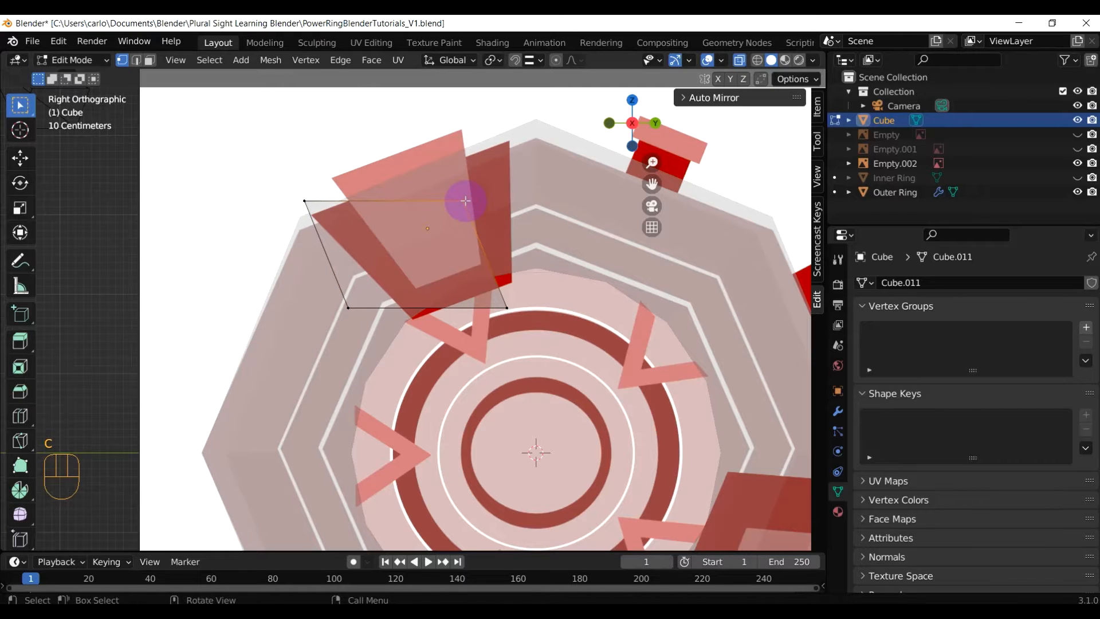
{"action": "key", "text": "g"}
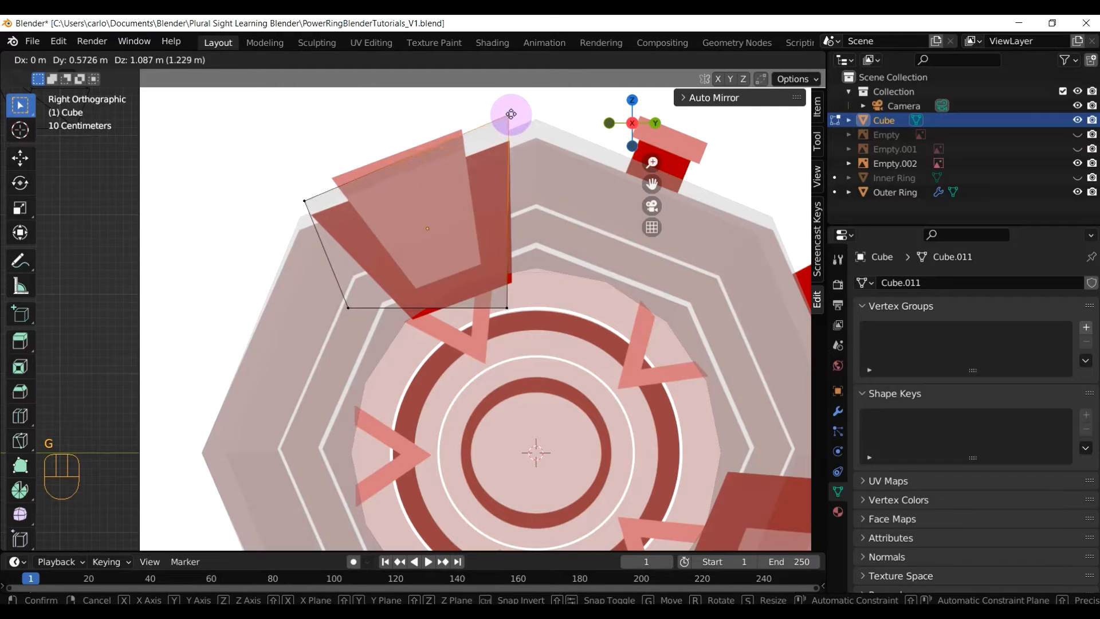
{"action": "left_click", "coordinate": [511, 114]}
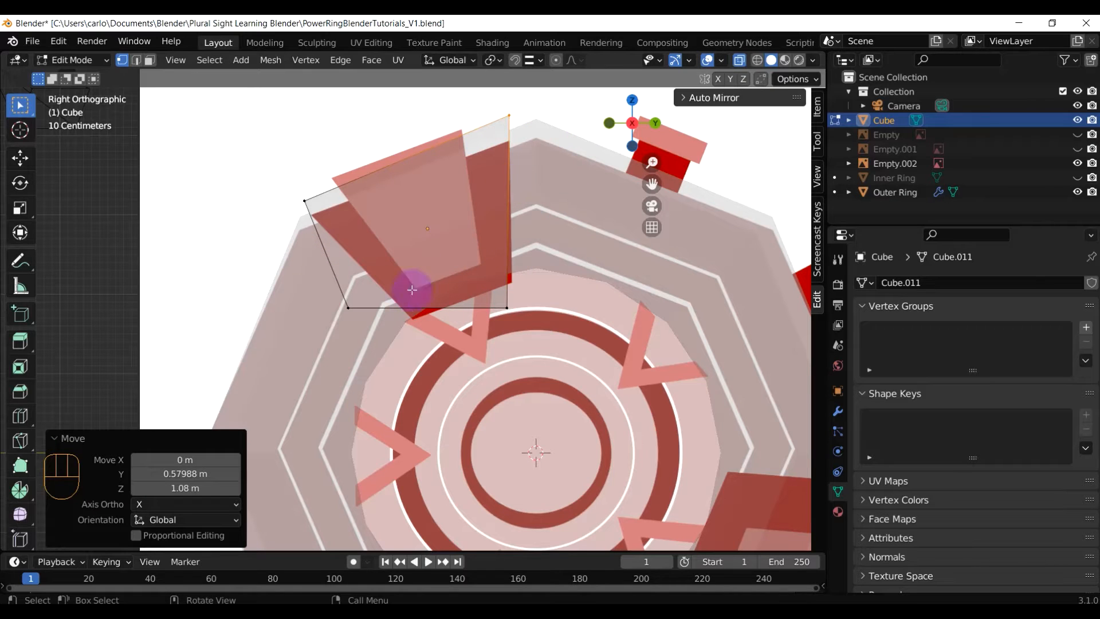
Reposition the lower-left corner vertex onto the fin outline
{"action": "key", "text": "c"}
{"action": "left_click", "coordinate": [343, 304]}
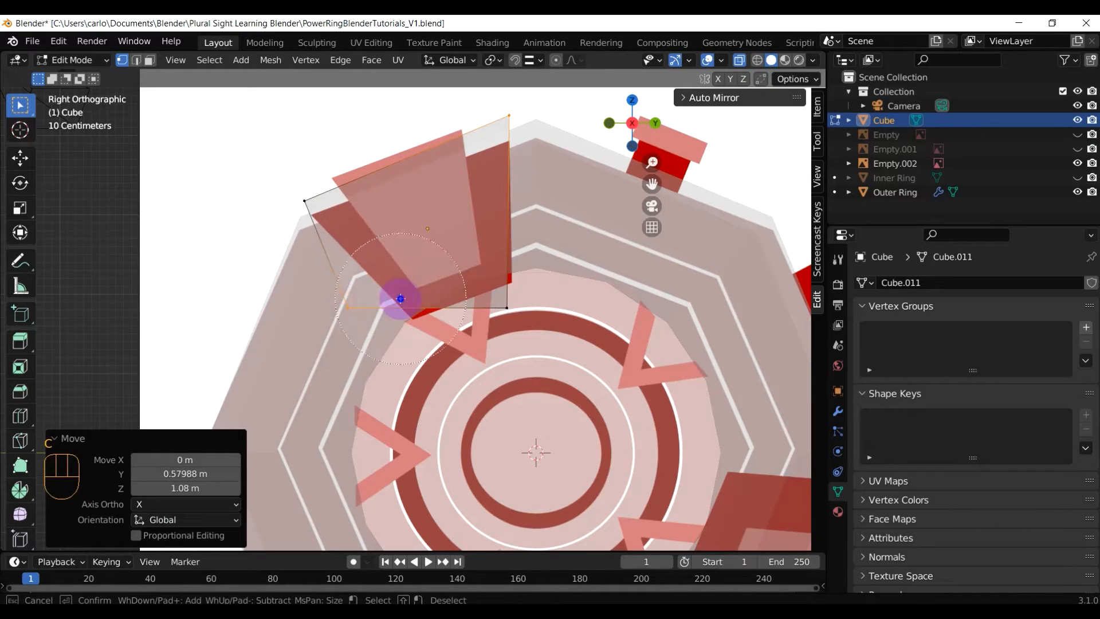
{"action": "right_click", "coordinate": [400, 299]}
{"action": "key", "text": "g"}
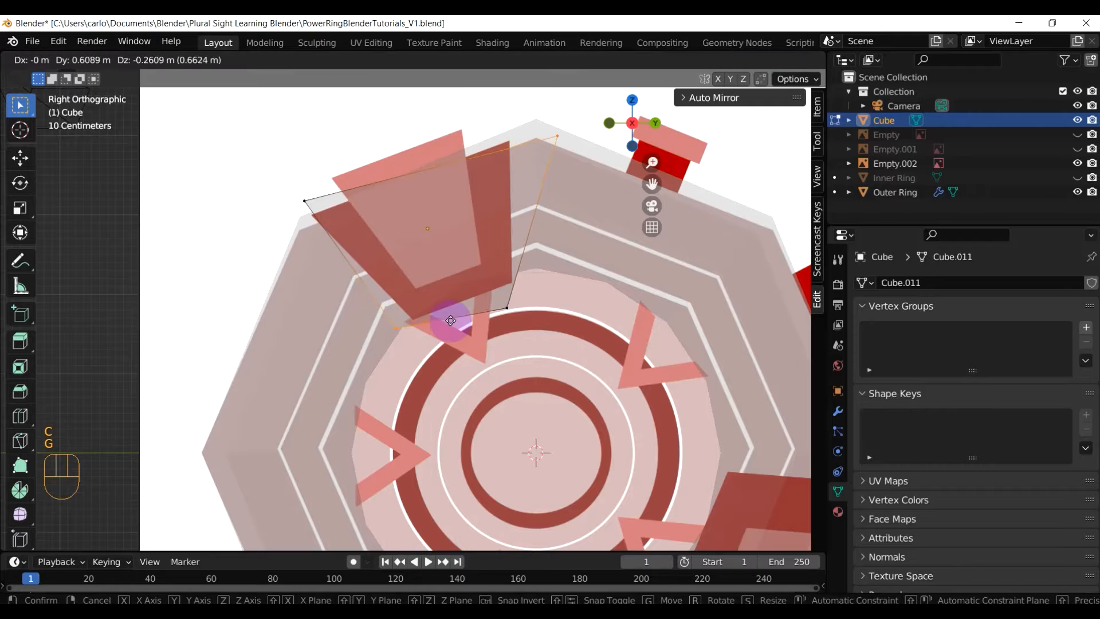
{"action": "key", "text": "Escape"}
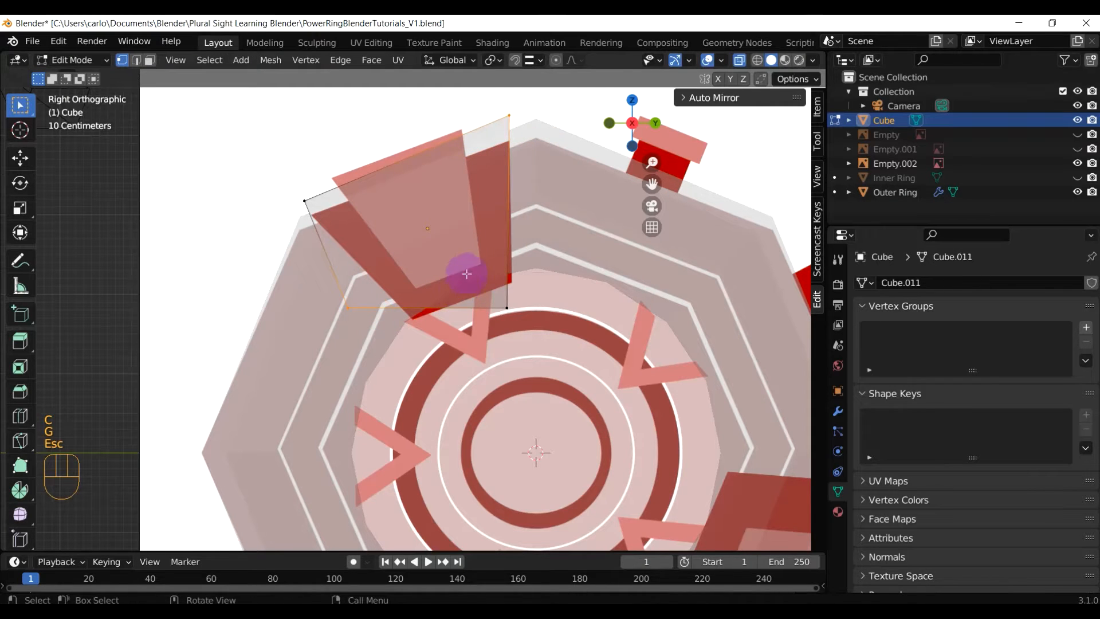
{"action": "key", "text": "c"}
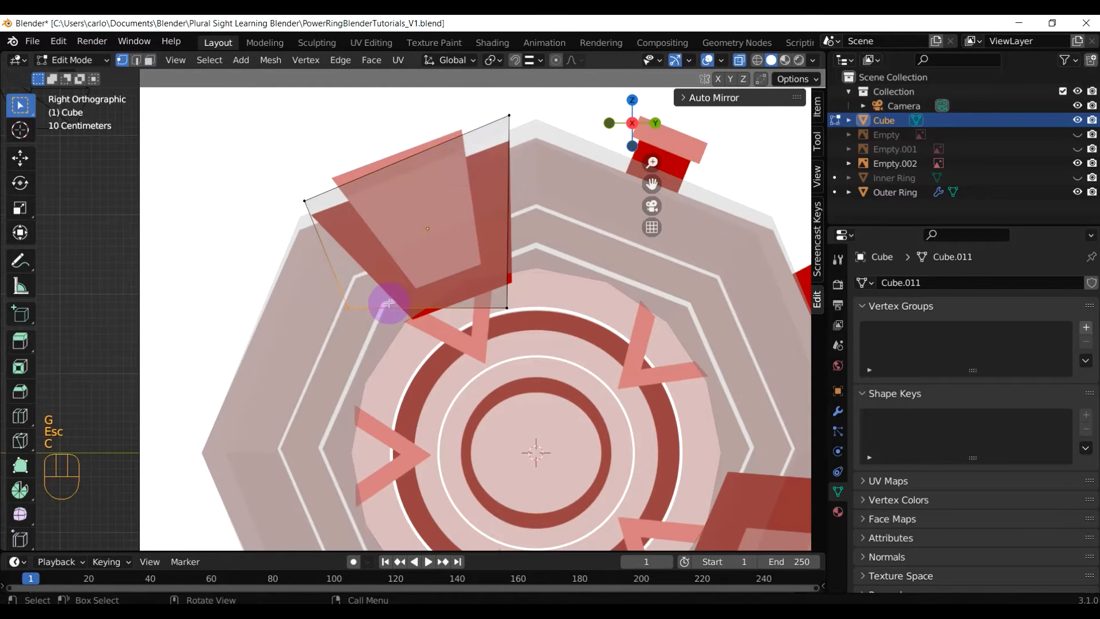
{"action": "key", "text": "g"}
{"action": "left_click", "coordinate": [508, 310]}
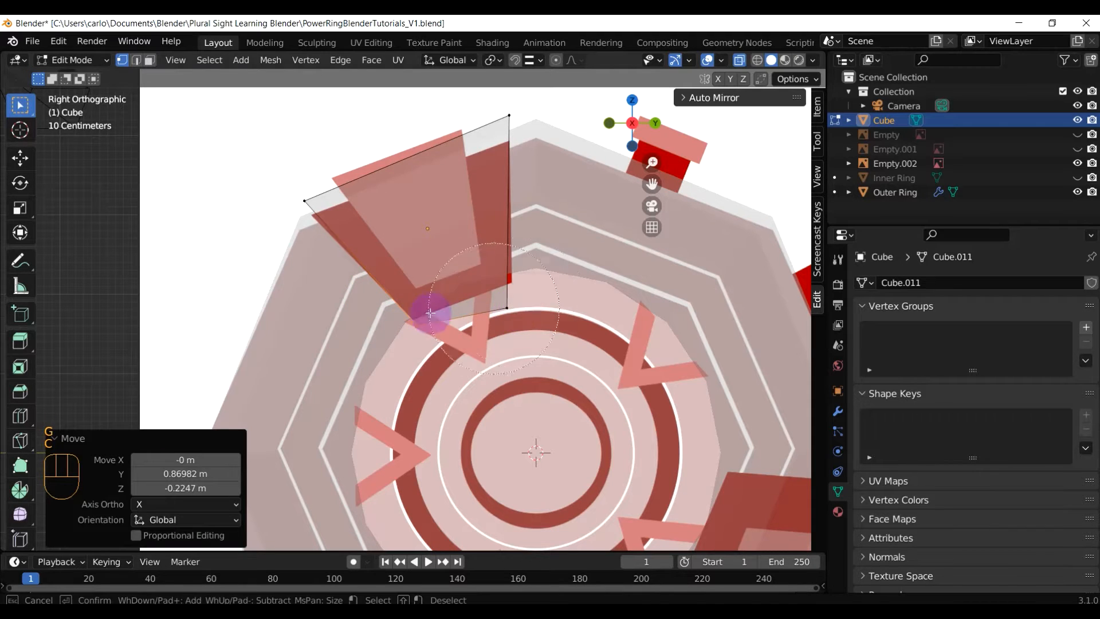
Place the lower-right corner vertex on the fin's edge
{"action": "key", "text": "c"}
{"action": "left_click", "coordinate": [499, 303]}
{"action": "right_click", "coordinate": [499, 302]}
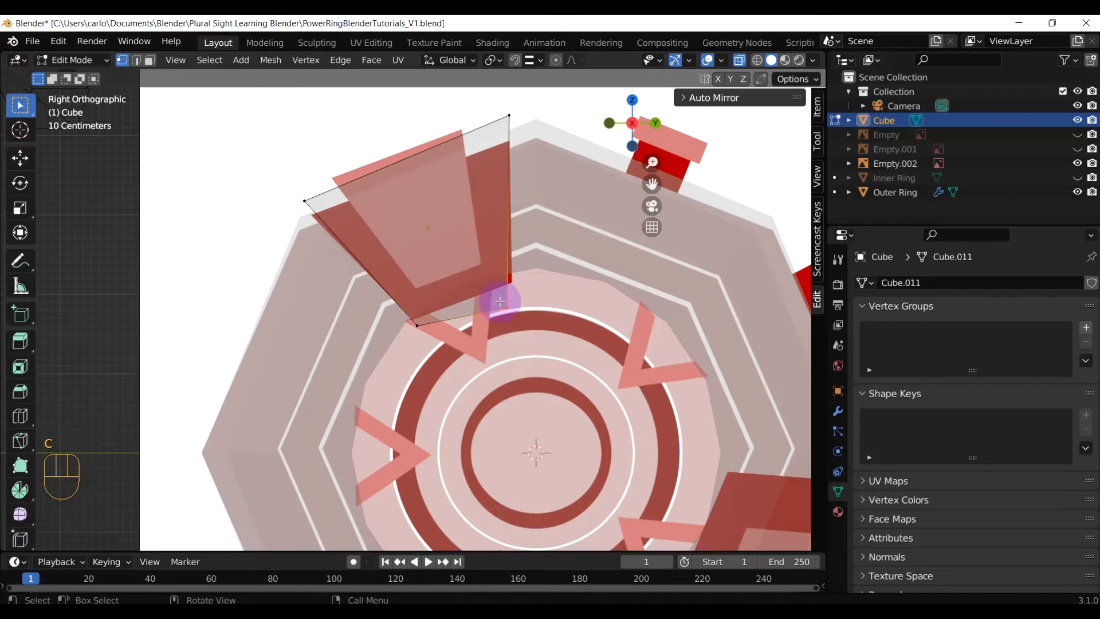
{"action": "key", "text": "g"}
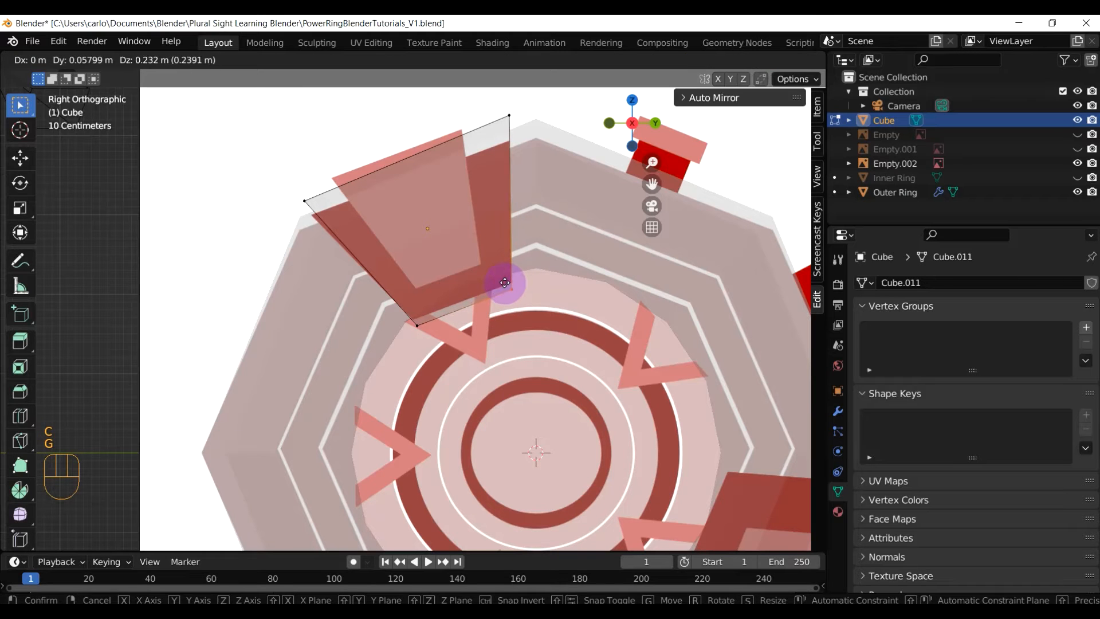
{"action": "left_click", "coordinate": [505, 282]}
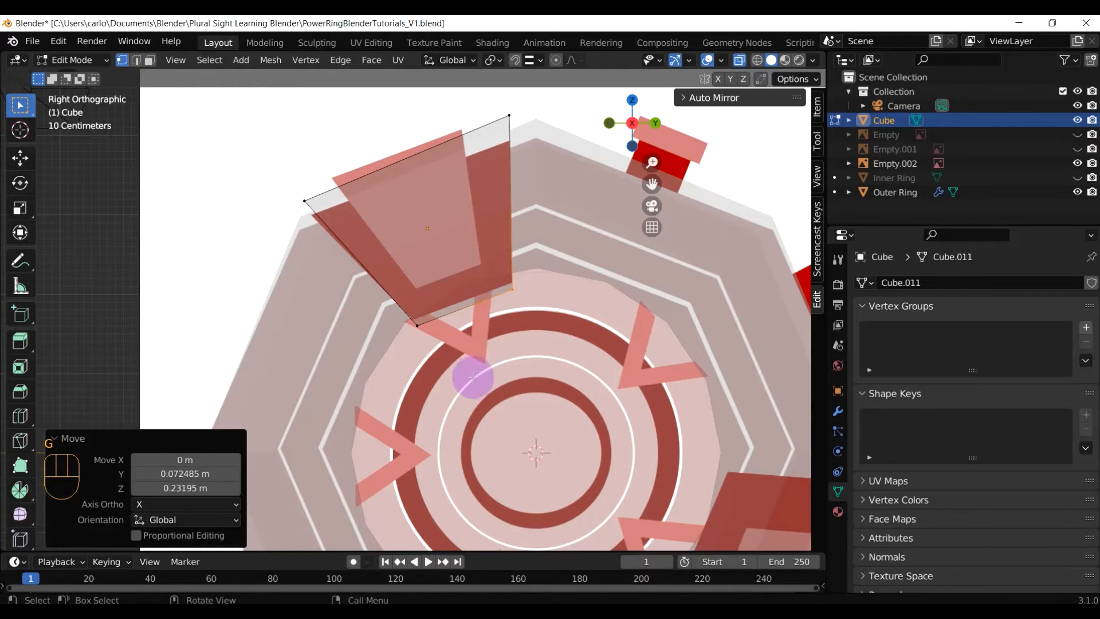
{"action": "scroll", "coordinate": [418, 384], "scroll_direction": "down", "scroll_amount": 1}
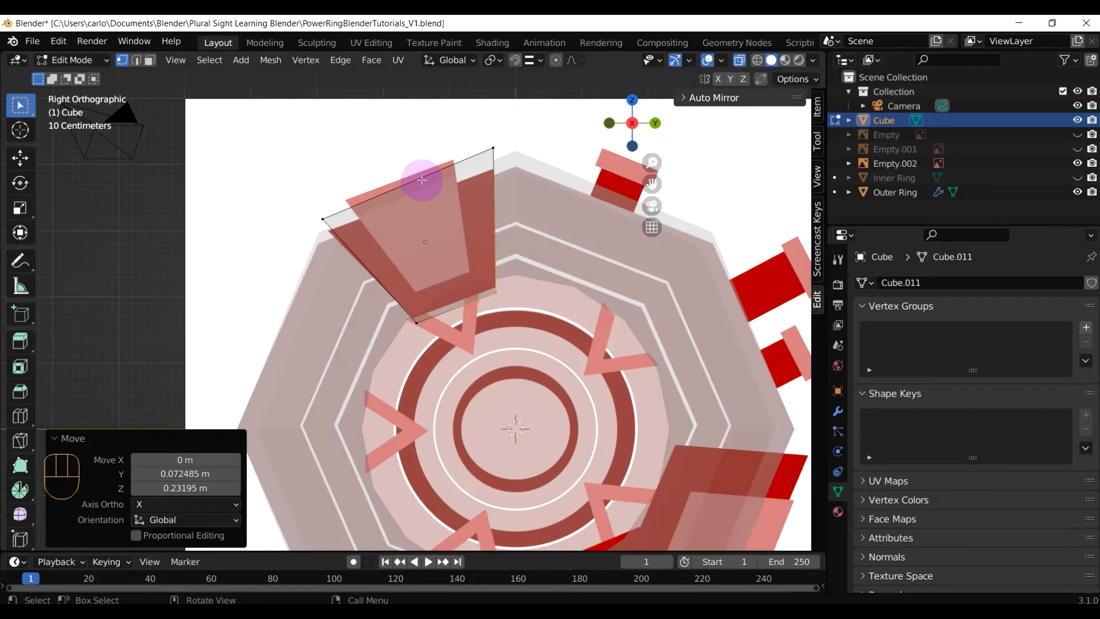
Move the upper-left corner onto the fin outline, then return to Object Mode
{"action": "key", "text": "c"}
{"action": "left_click", "coordinate": [310, 196]}
{"action": "middle_click", "coordinate": [471, 317]}
{"action": "right_click", "coordinate": [456, 300]}
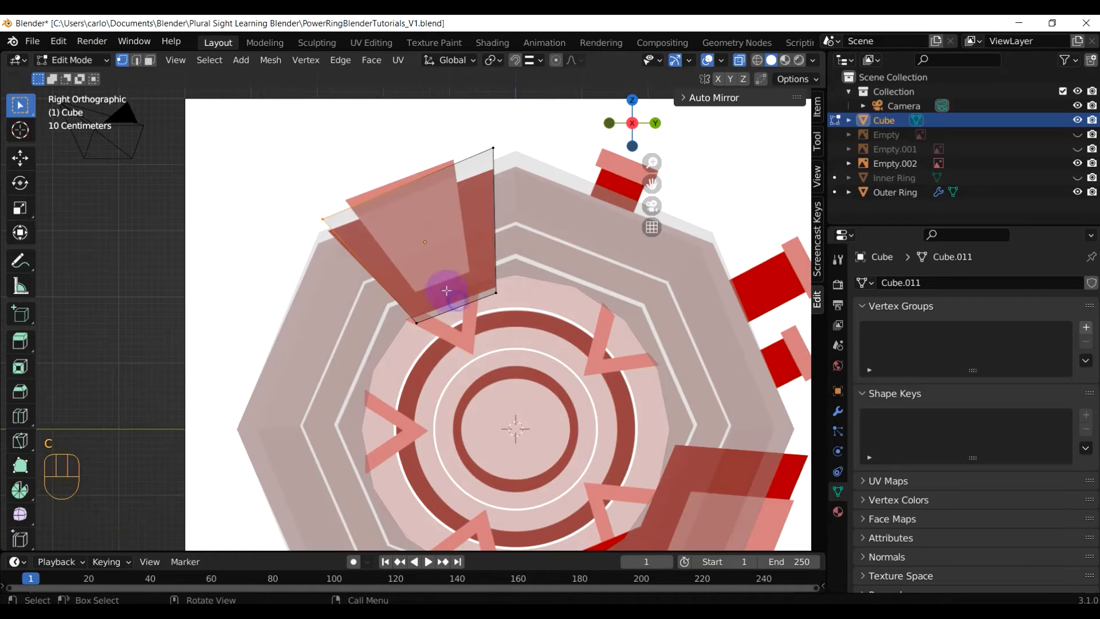
{"action": "key", "text": "g"}
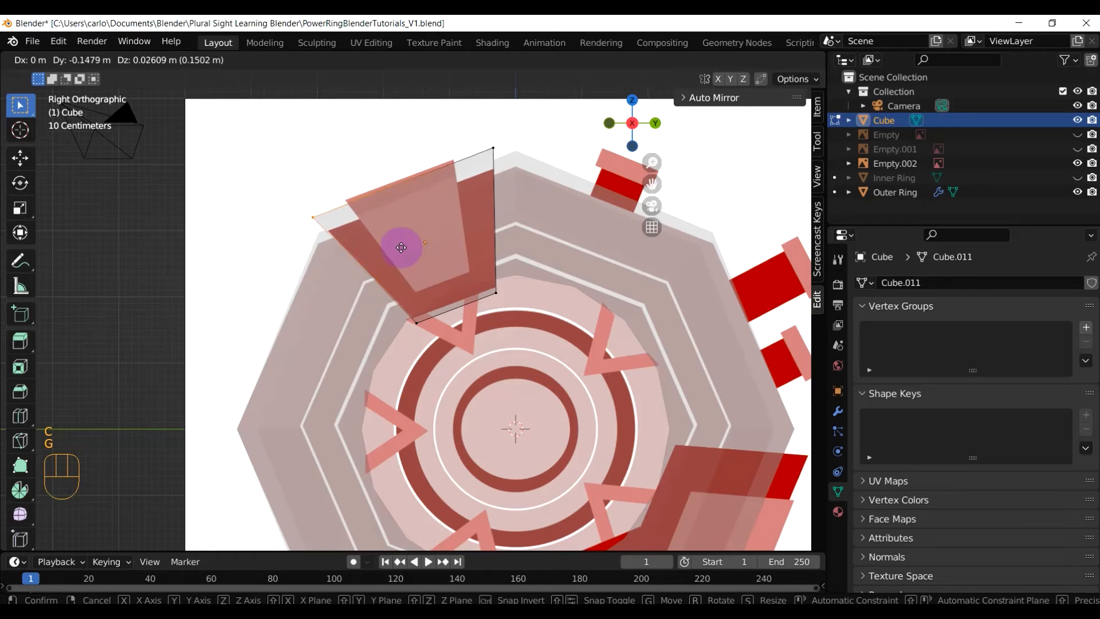
{"action": "left_click", "coordinate": [400, 248]}
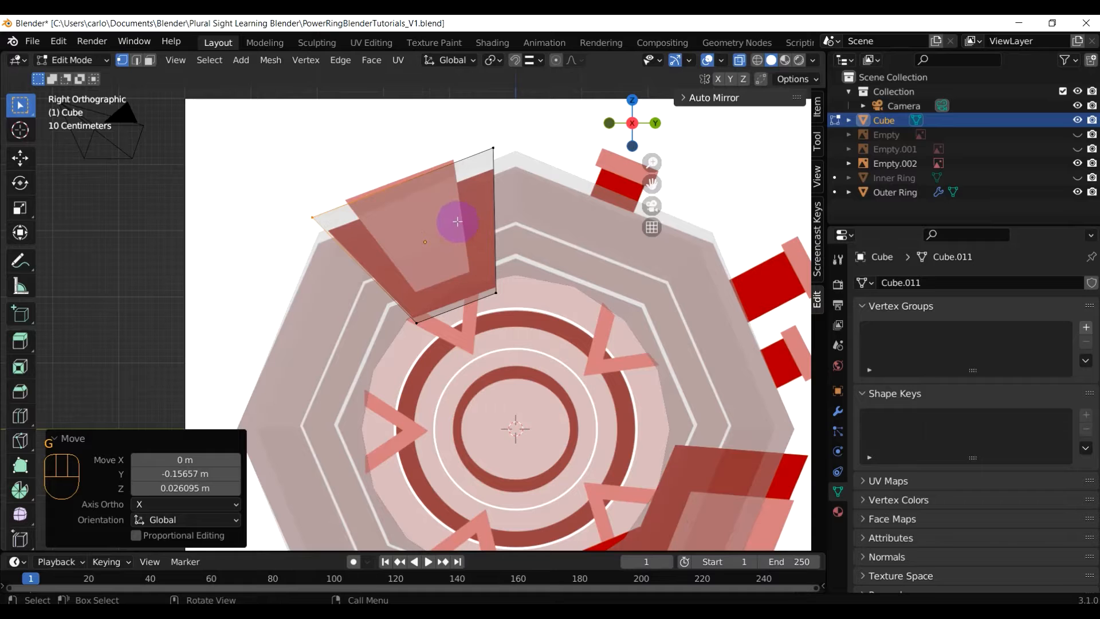
{"action": "middle_click_drag", "start_coordinate": [388, 152], "coordinate": [400, 171]}
{"action": "key", "text": "Tab"}
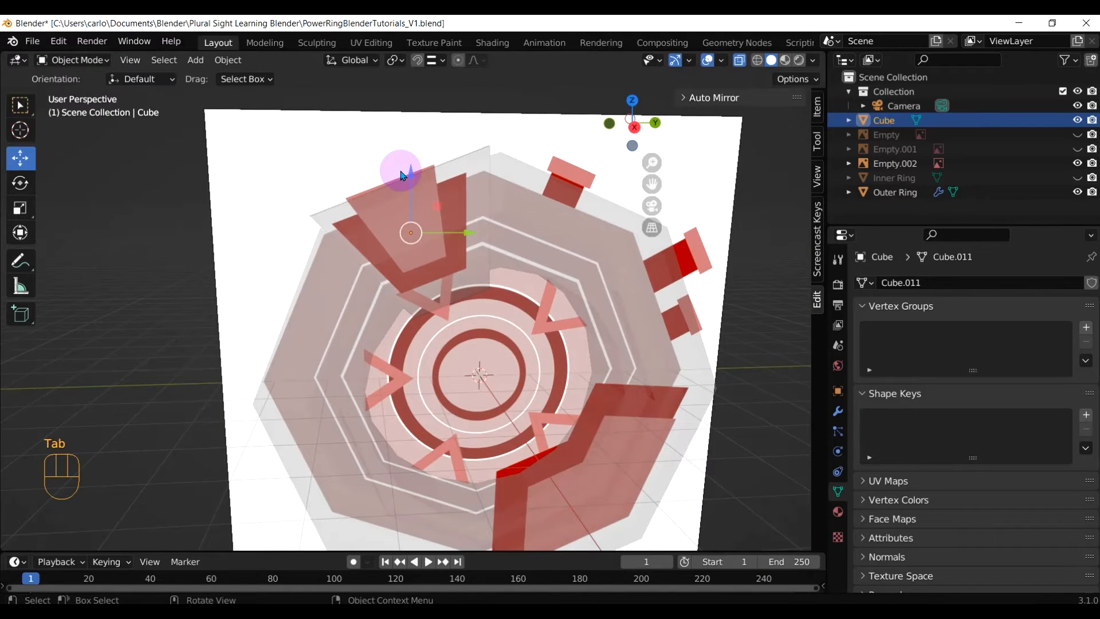
Duplicate the traced fin face in place and scale the copy to 0.634
{"action": "key", "text": "Tab"}
{"action": "middle_click_drag", "start_coordinate": [437, 229], "coordinate": [479, 262]}
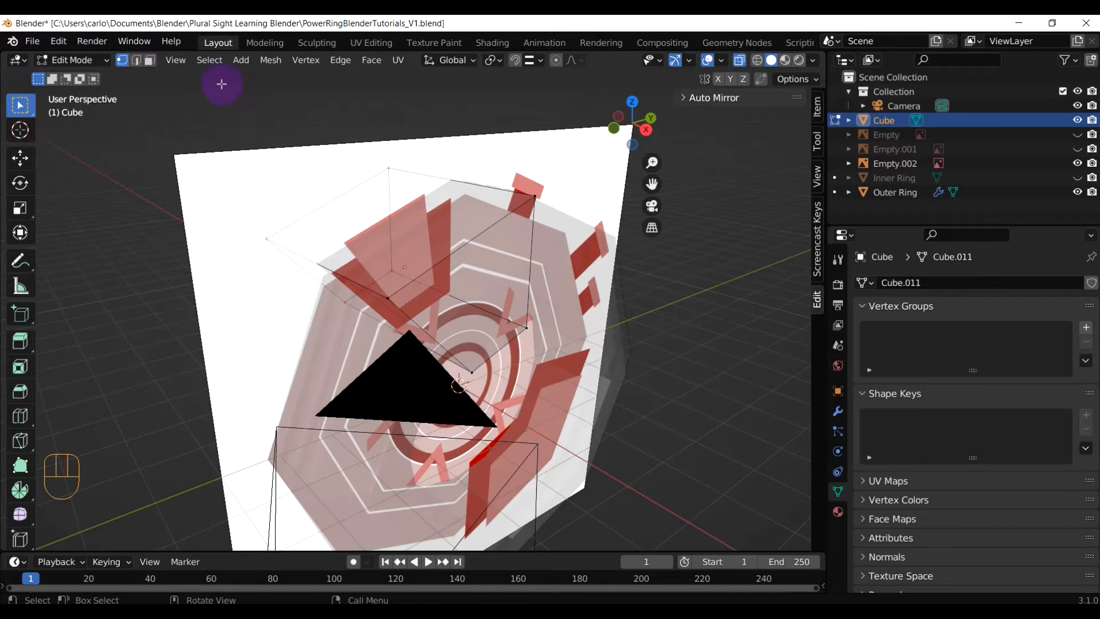
{"action": "left_click", "coordinate": [150, 60]}
{"action": "left_click", "coordinate": [486, 299]}
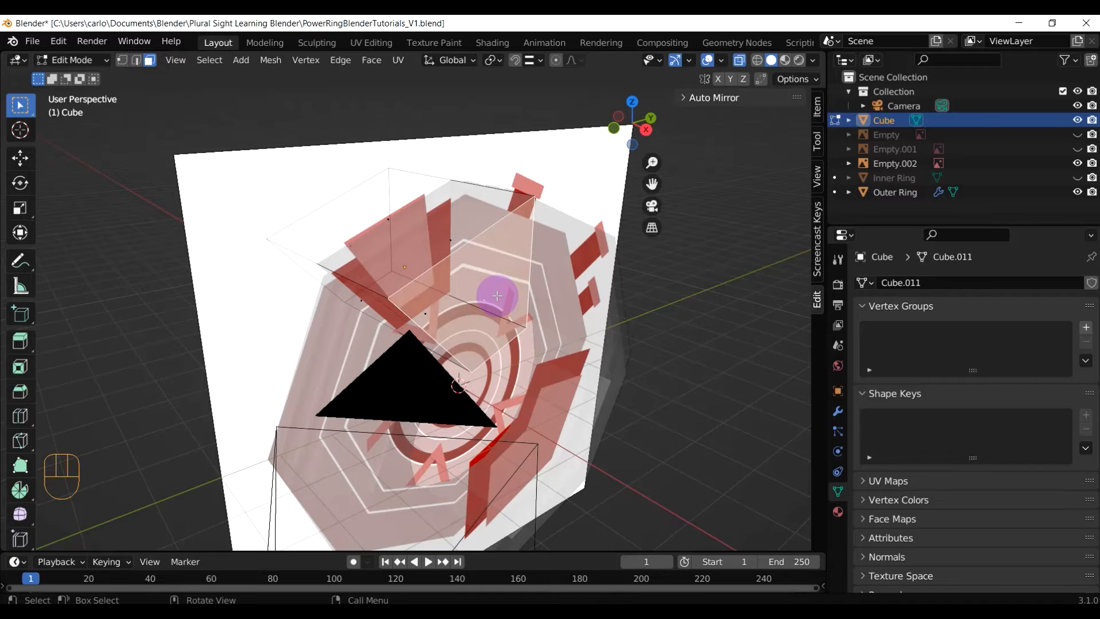
{"action": "key", "text": "shift"}
{"action": "key", "text": "shift+d"}
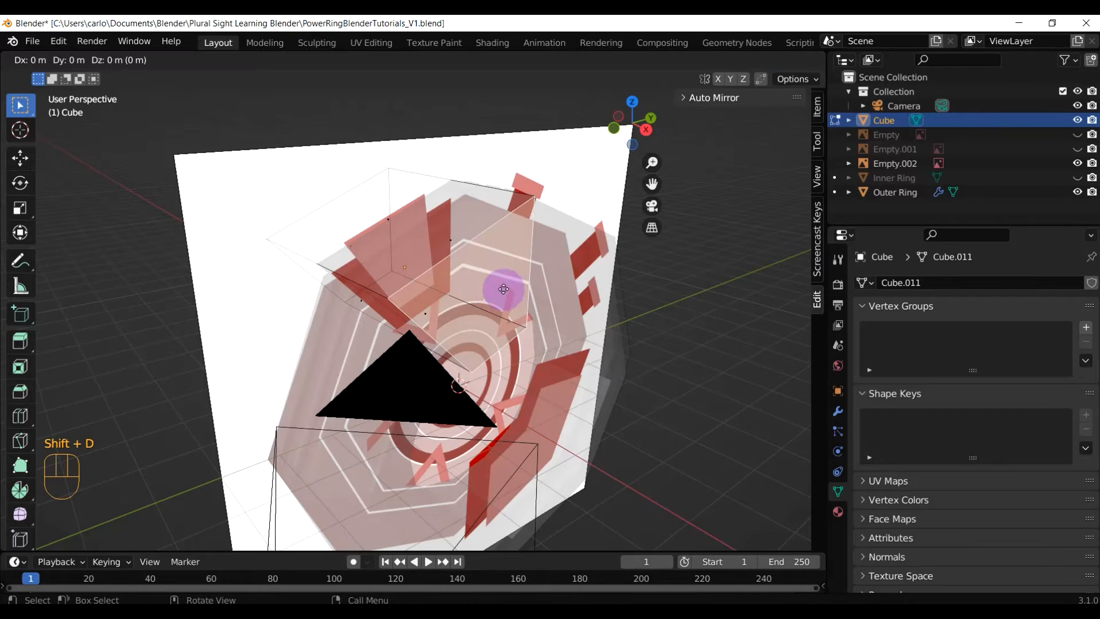
{"action": "key", "text": "Escape"}
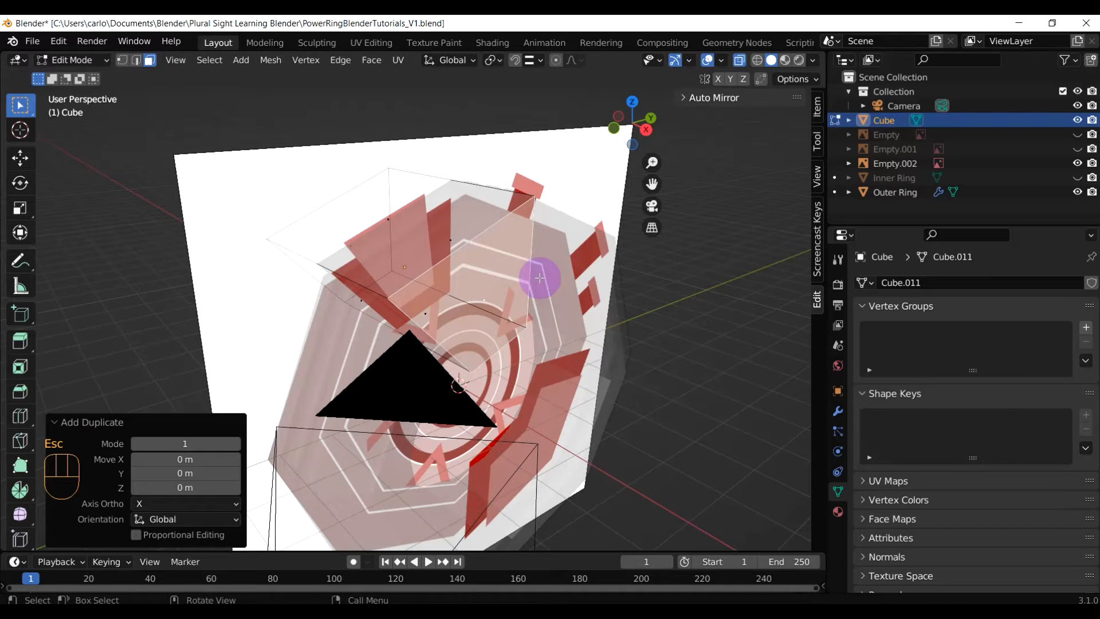
{"action": "key", "text": "KP_3"}
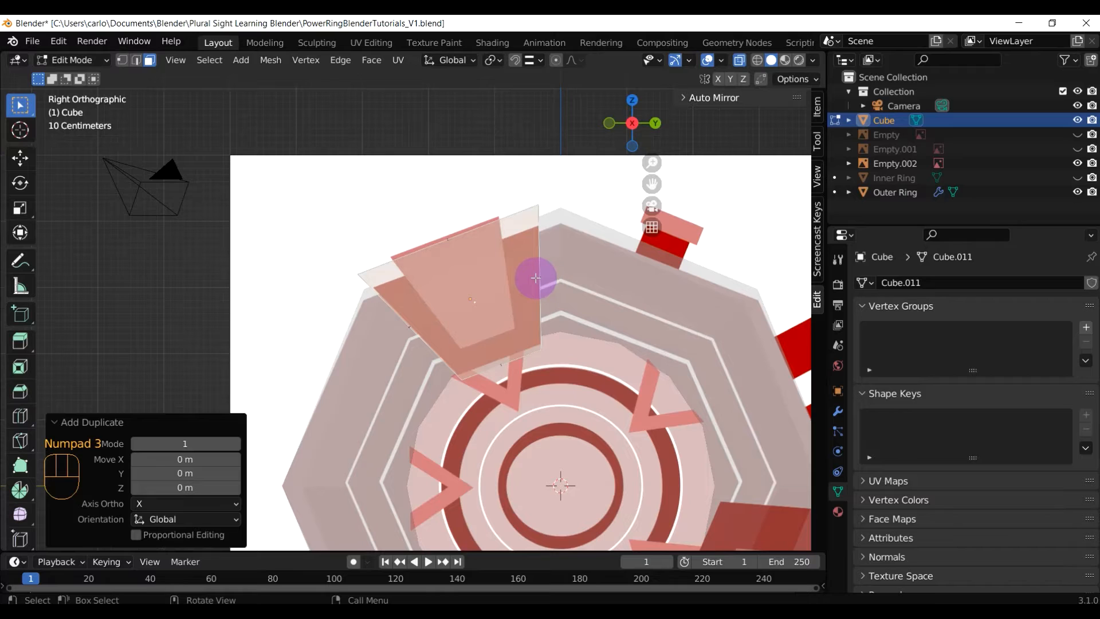
{"action": "key", "text": "s"}
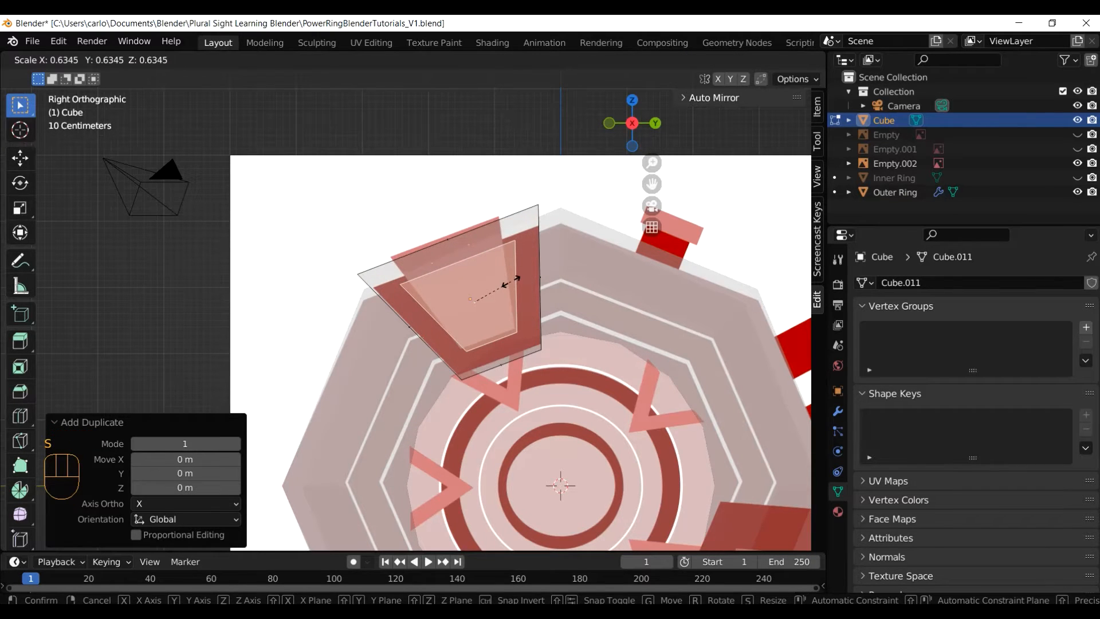
{"action": "left_click", "coordinate": [511, 278]}
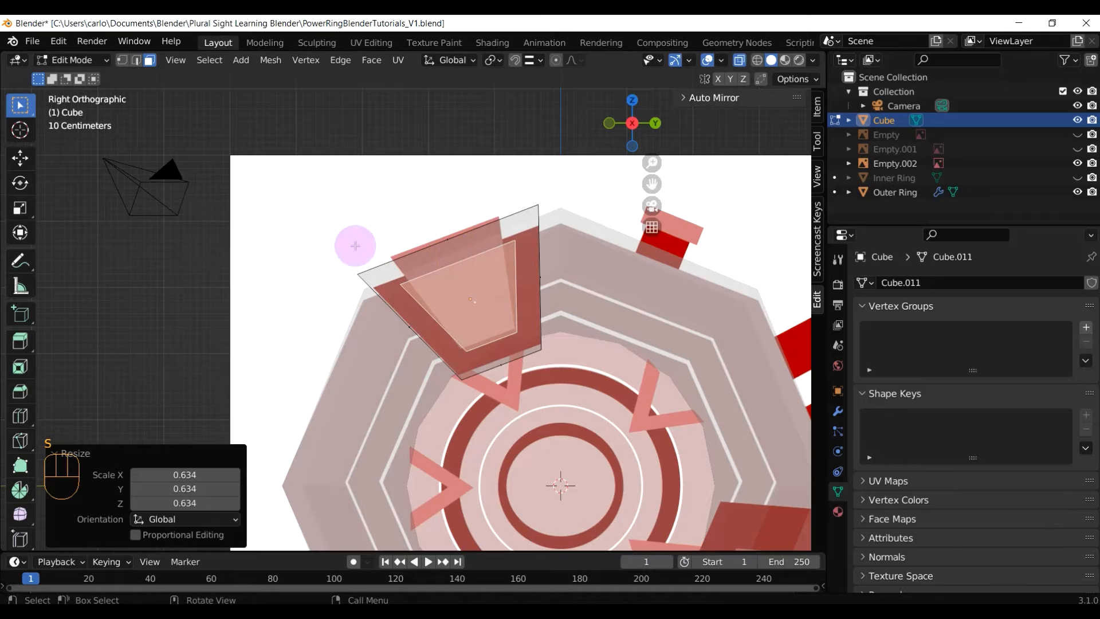
Raise the inner face's top vertices 0.59 m to meet the wedge's top
{"action": "left_click", "coordinate": [123, 60]}
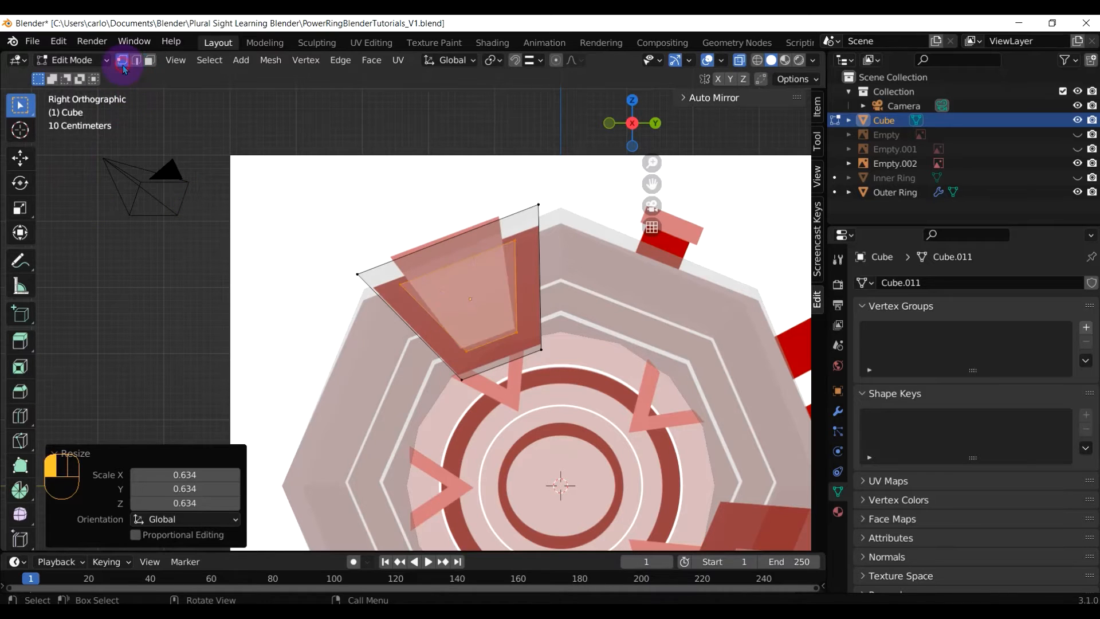
{"action": "key", "text": "c"}
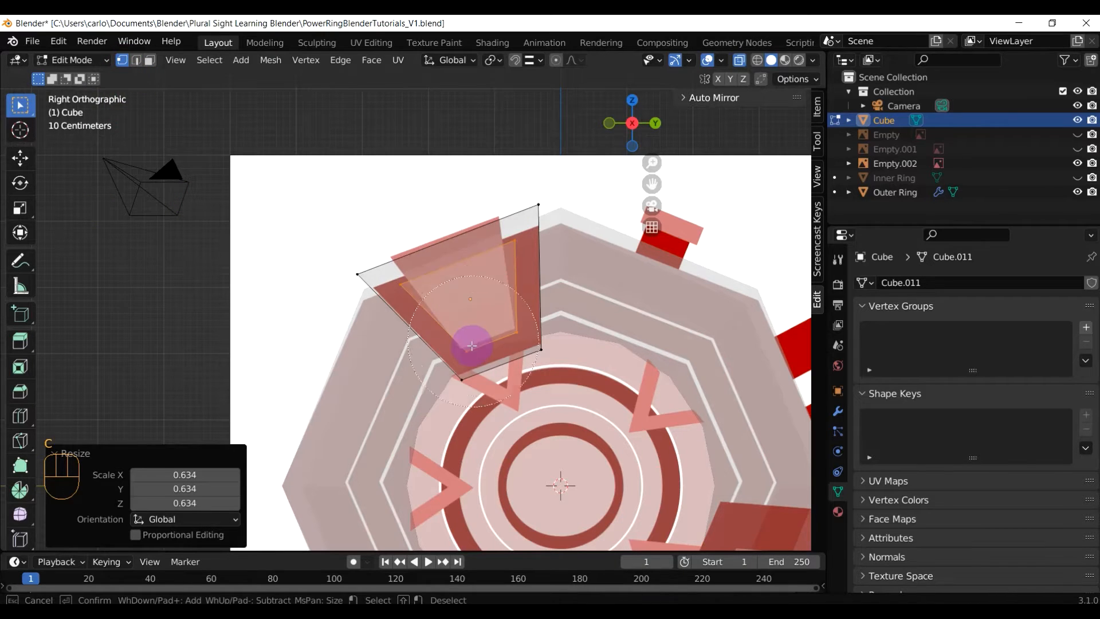
{"action": "middle_click", "coordinate": [486, 355]}
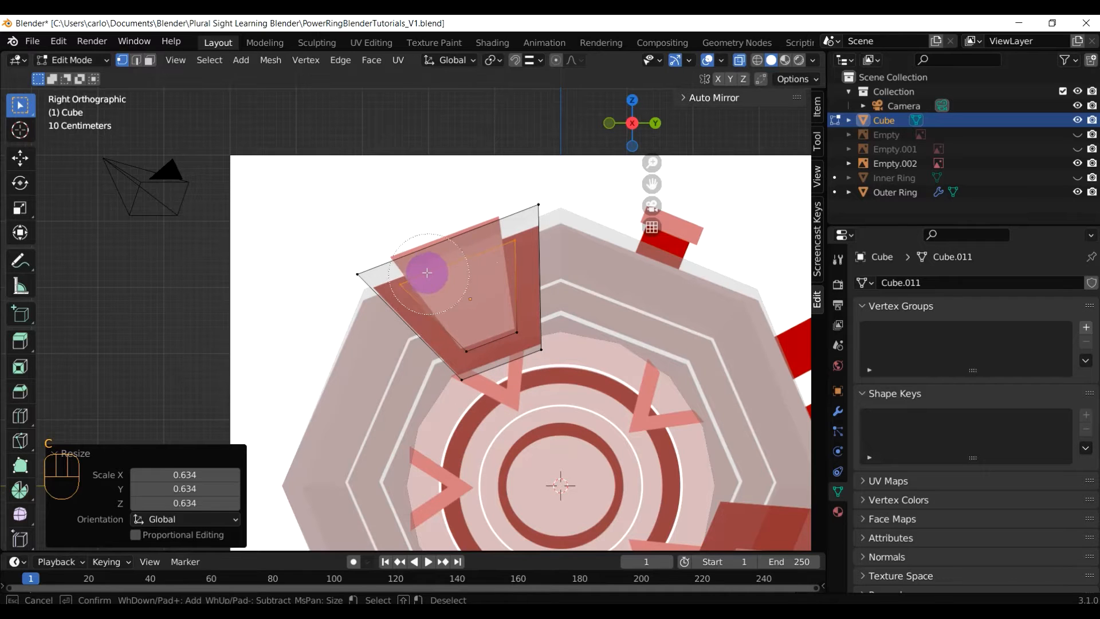
{"action": "right_click", "coordinate": [445, 268]}
{"action": "key", "text": "g"}
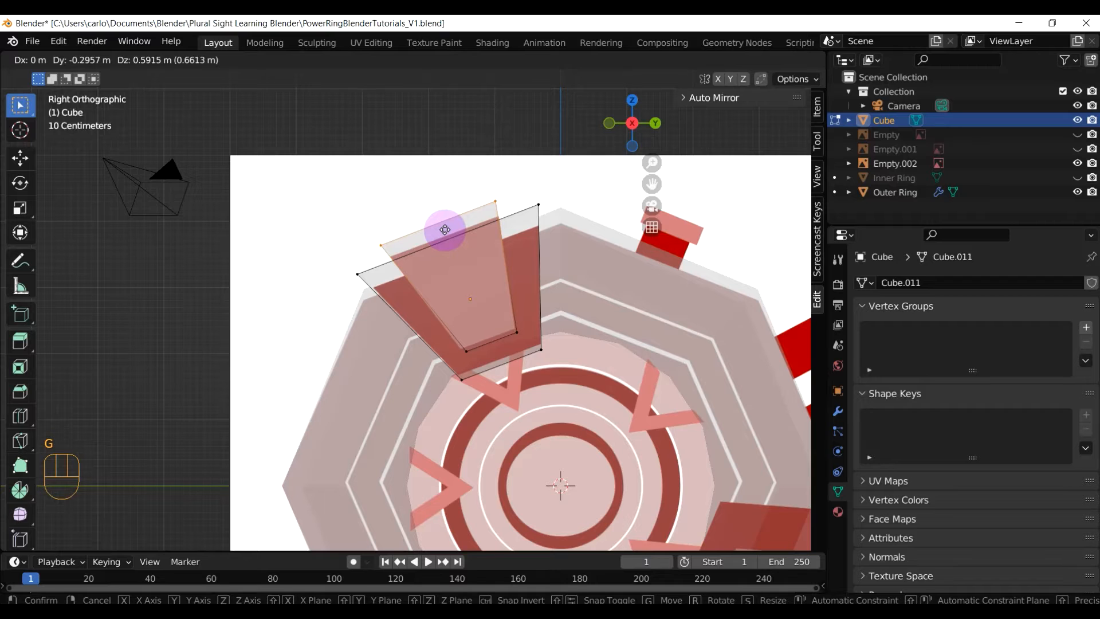
{"action": "left_click", "coordinate": [445, 230]}
{"action": "middle_click_drag", "start_coordinate": [466, 300], "coordinate": [577, 332]}
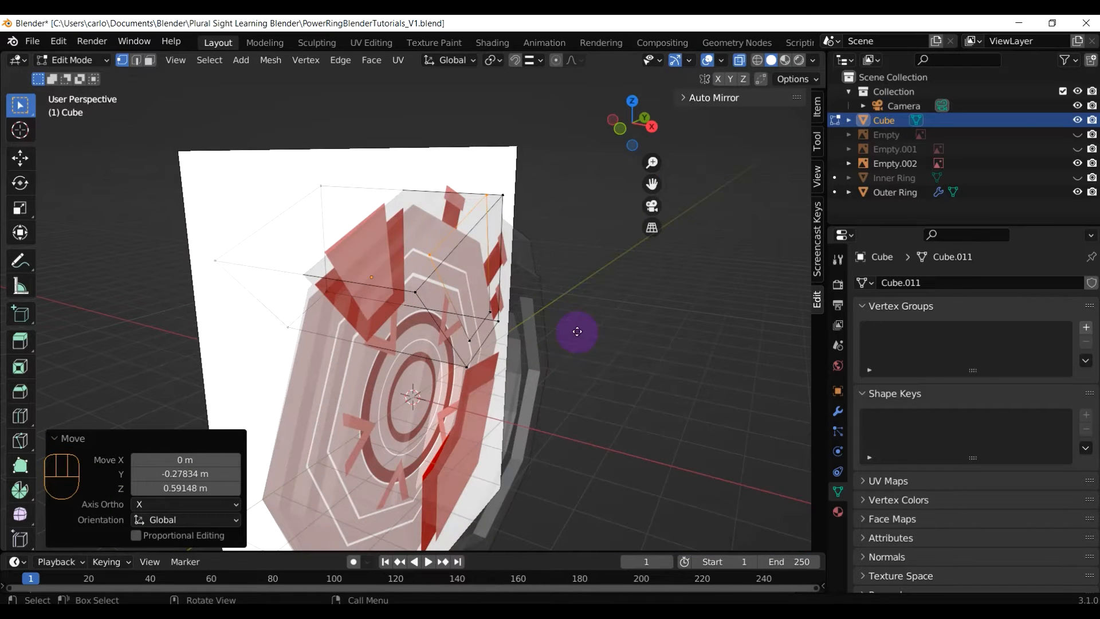
Undo a cancelled extrusion, then extrude the fin faces along their normals in face mode
{"action": "key", "text": "e"}
{"action": "key", "text": "Escape"}
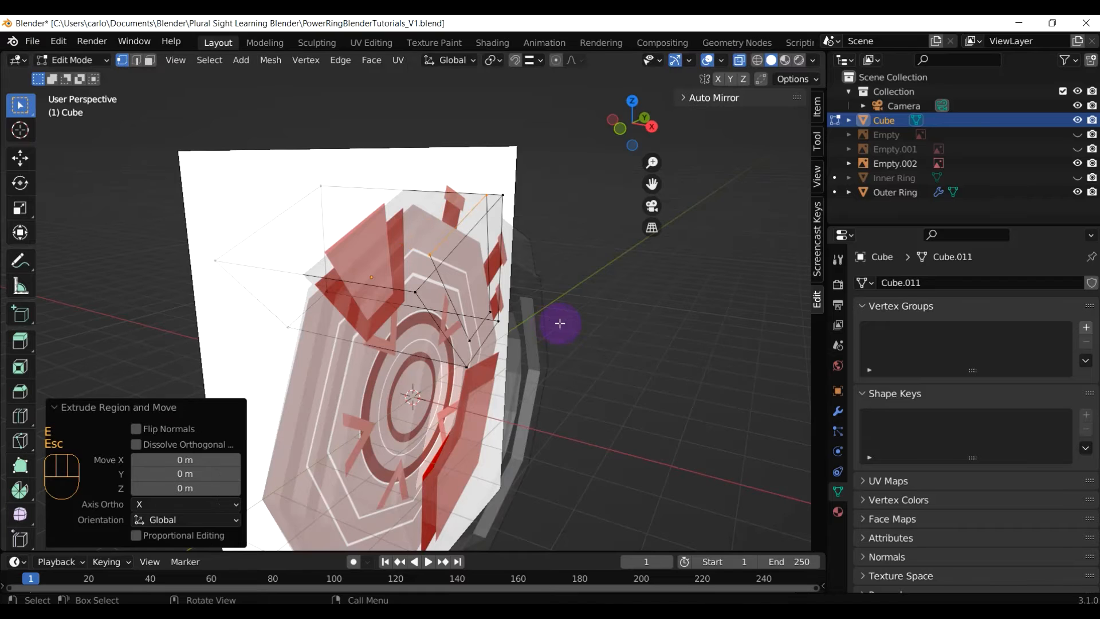
{"action": "key", "text": "ctrl+z"}
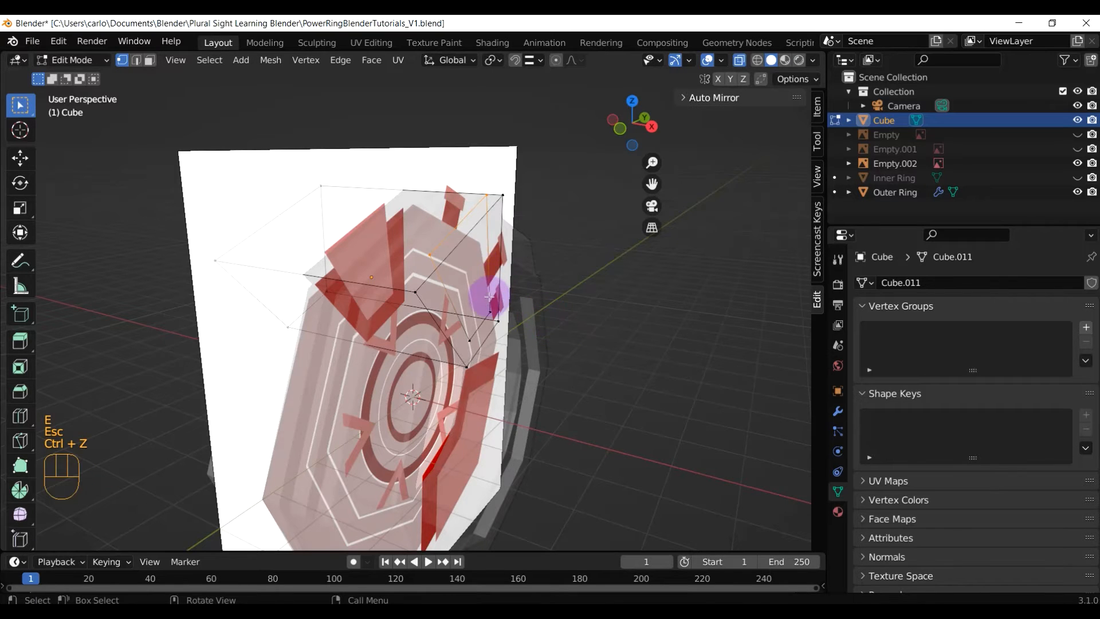
{"action": "middle_click_drag", "start_coordinate": [497, 293], "coordinate": [368, 152]}
{"action": "left_click", "coordinate": [149, 60]}
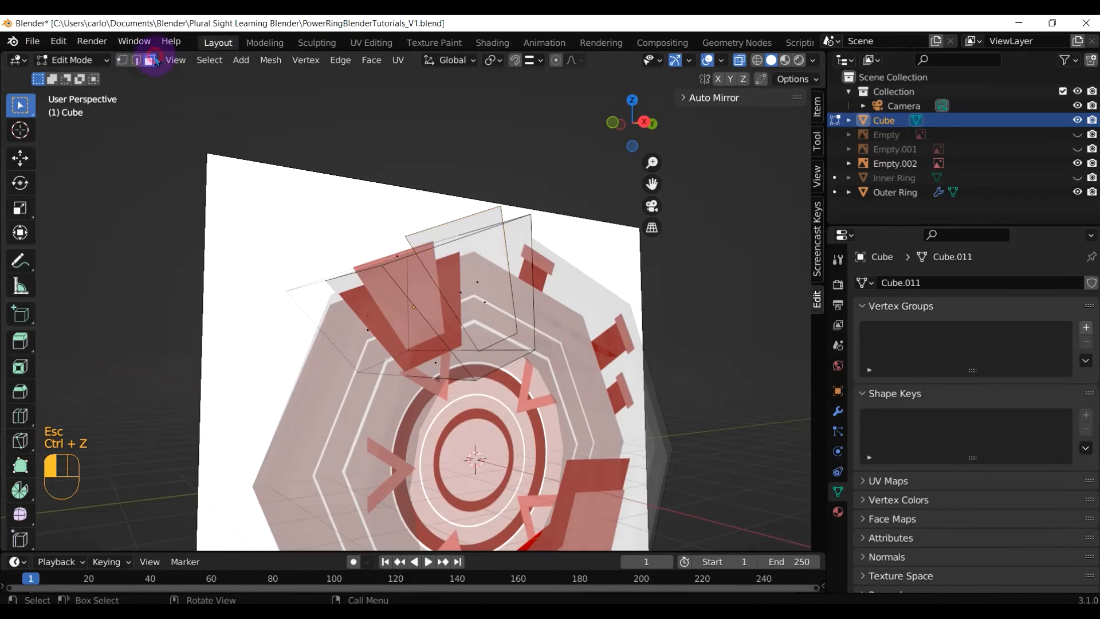
{"action": "middle_click_drag", "start_coordinate": [474, 315], "coordinate": [559, 332]}
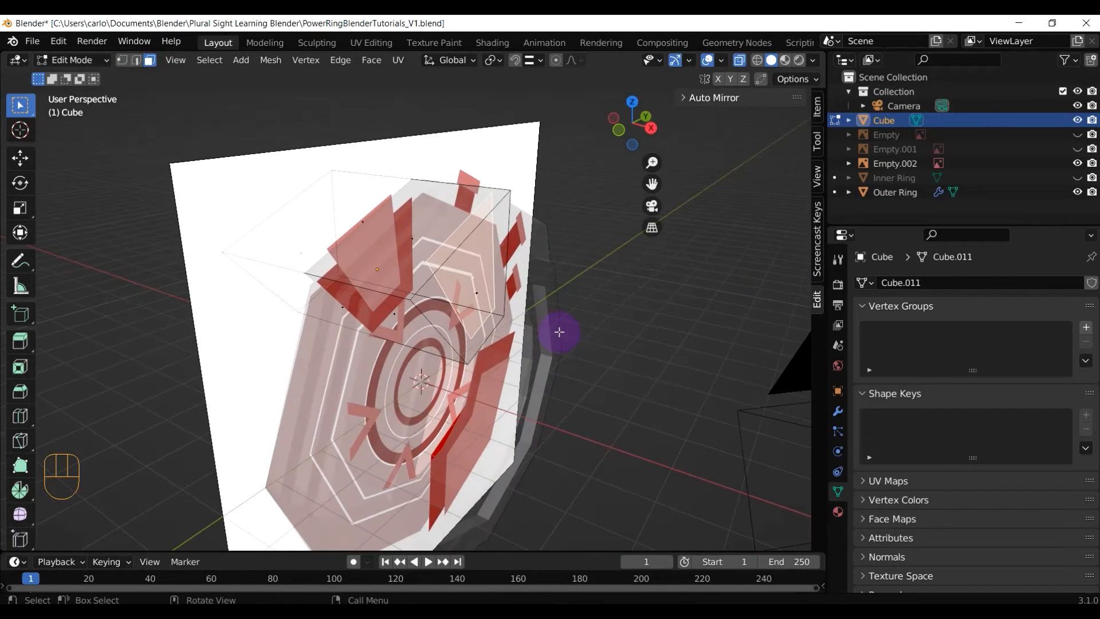
{"action": "key", "text": "e"}
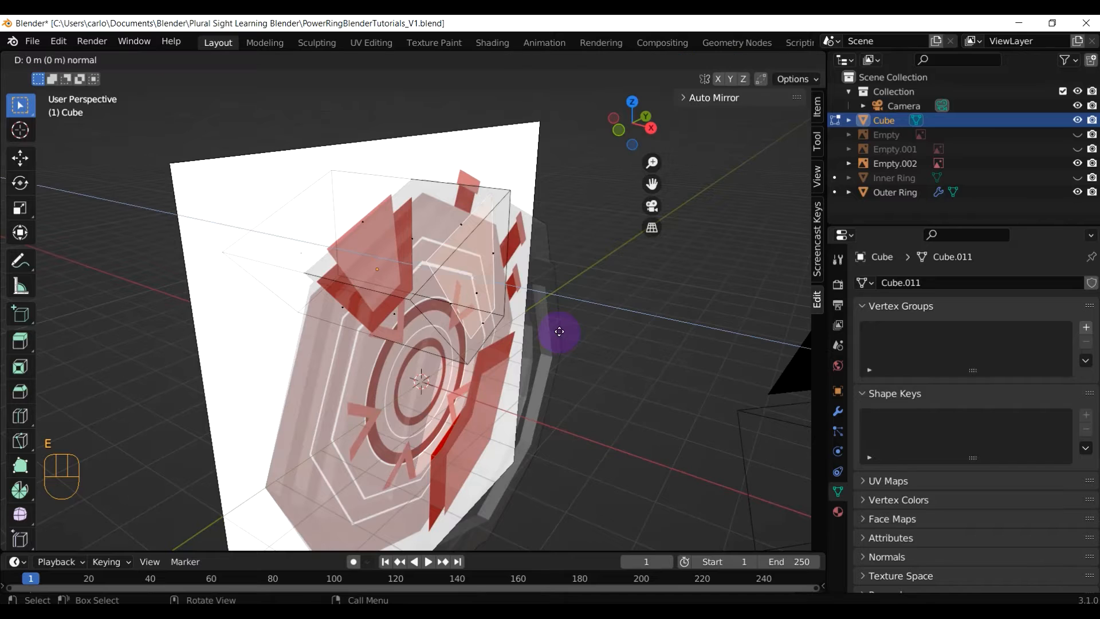
{"action": "left_click", "coordinate": [518, 327]}
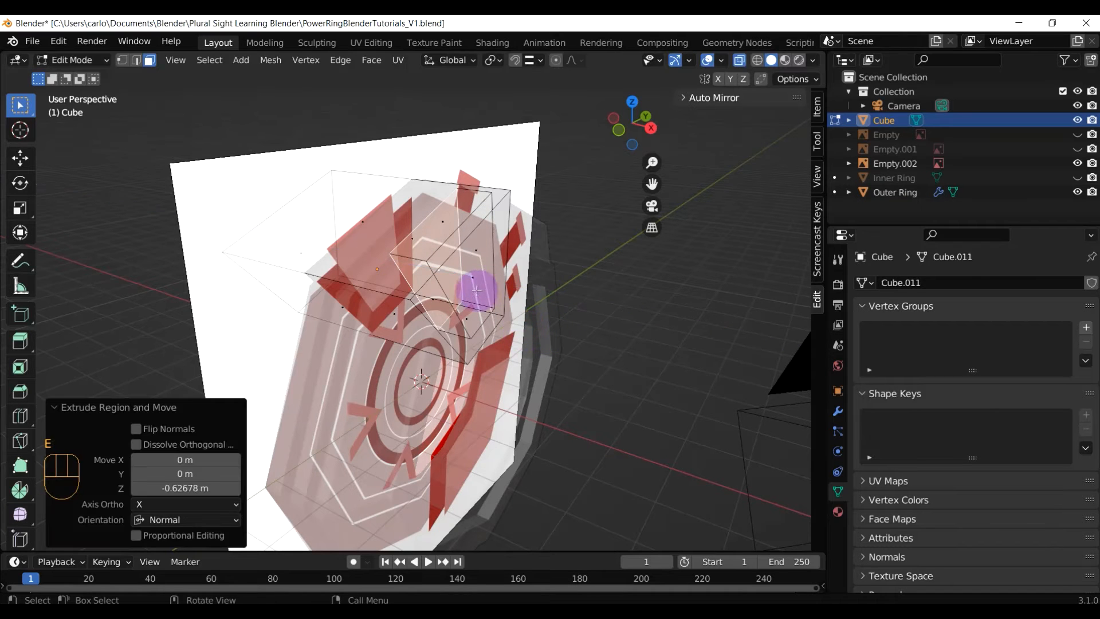
Extrude the faces further outward and select the whole mesh
{"action": "mouse_move", "coordinate": [479, 290]}
{"action": "middle_mouse_down"}
{"action": "mouse_move", "coordinate": [444, 285]}
{"action": "mouse_move", "coordinate": [472, 281]}
{"action": "middle_mouse_up"}
{"action": "left_click_drag", "start_coordinate": [472, 281], "coordinate": [499, 296]}
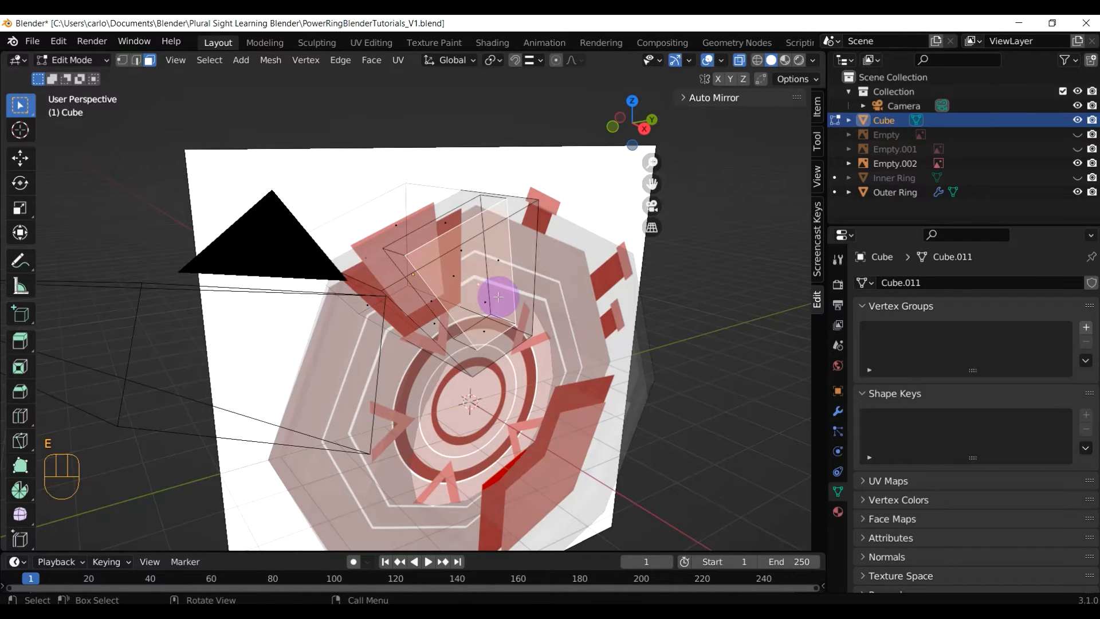
{"action": "key", "text": "e"}
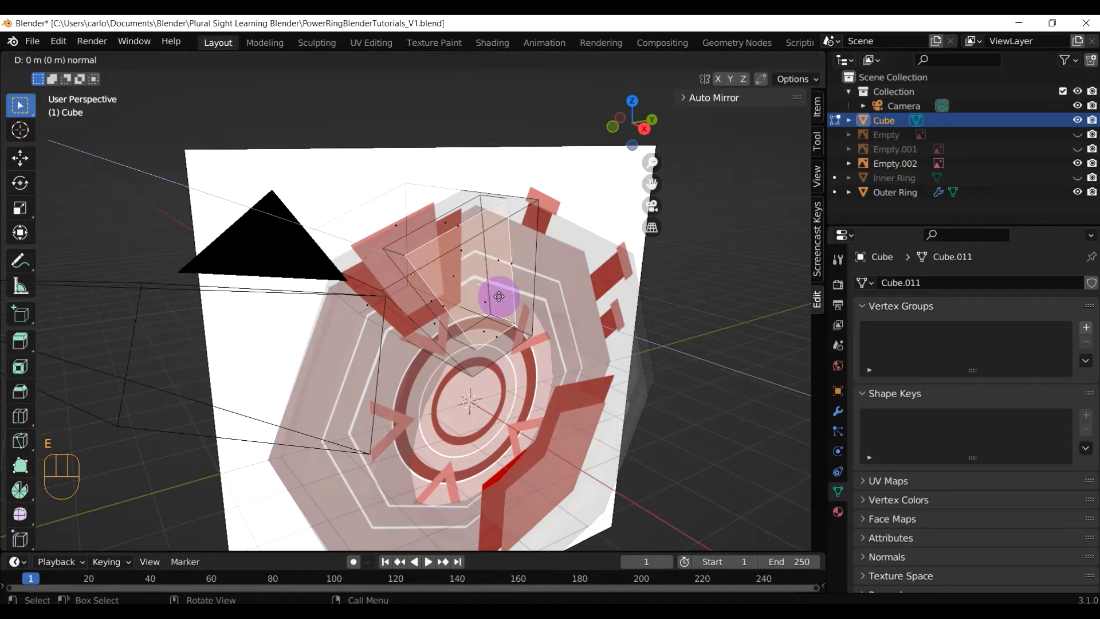
{"action": "middle_click_drag", "start_coordinate": [512, 307], "coordinate": [472, 280]}
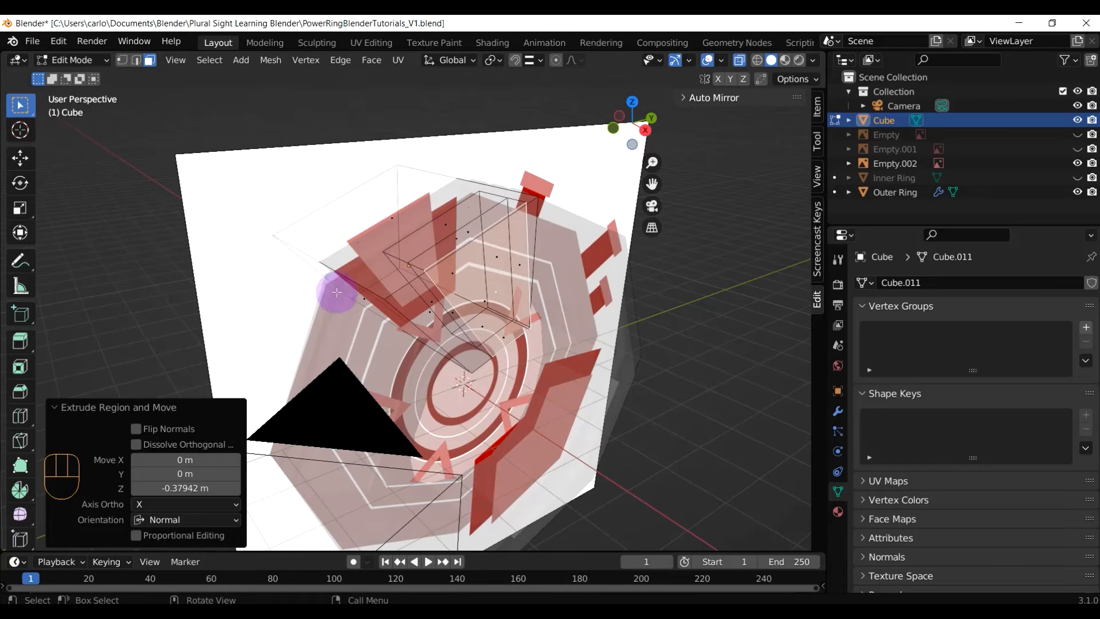
{"action": "middle_click_drag", "start_coordinate": [491, 311], "coordinate": [541, 342]}
{"action": "key", "text": "a"}
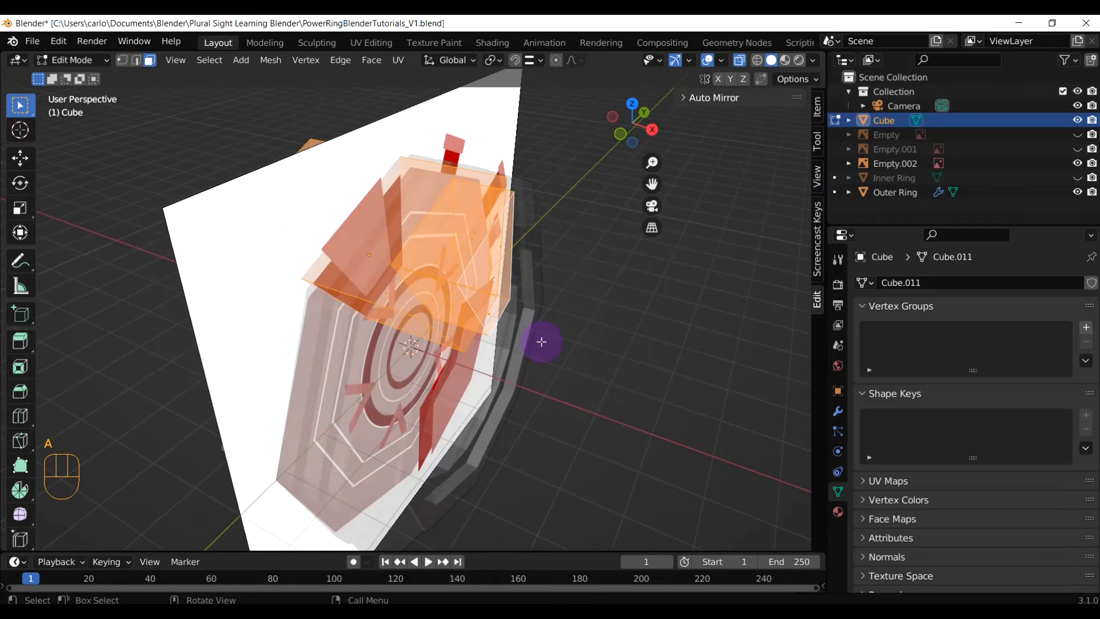
Separate the mesh by loose parts into Cube and Cube.001, then exit to Object Mode
{"action": "key", "text": "p"}
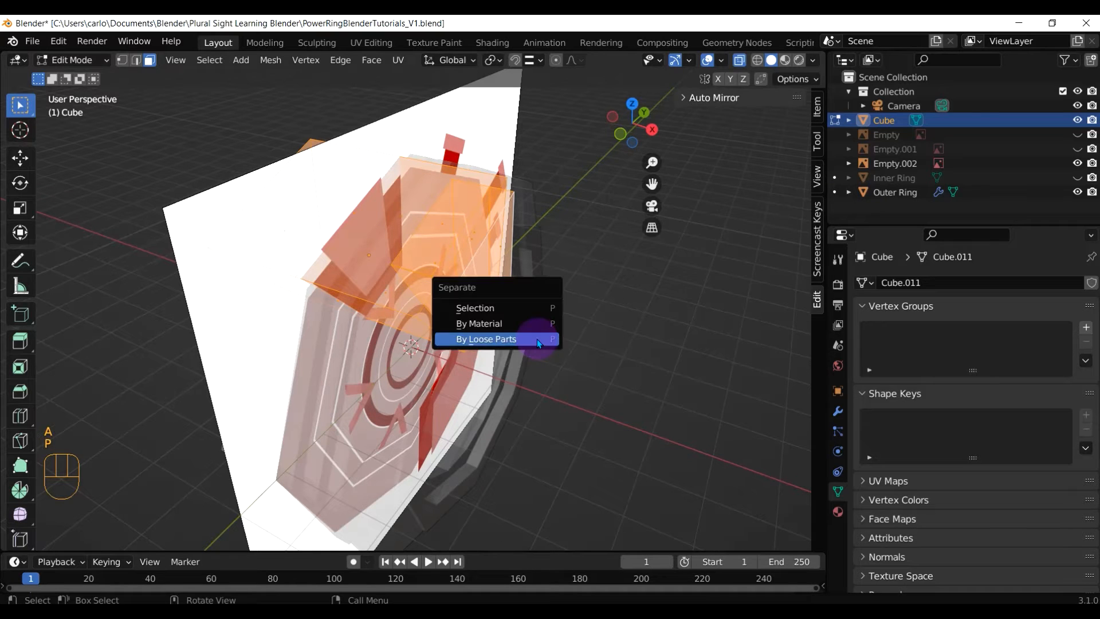
{"action": "left_click", "coordinate": [537, 338]}
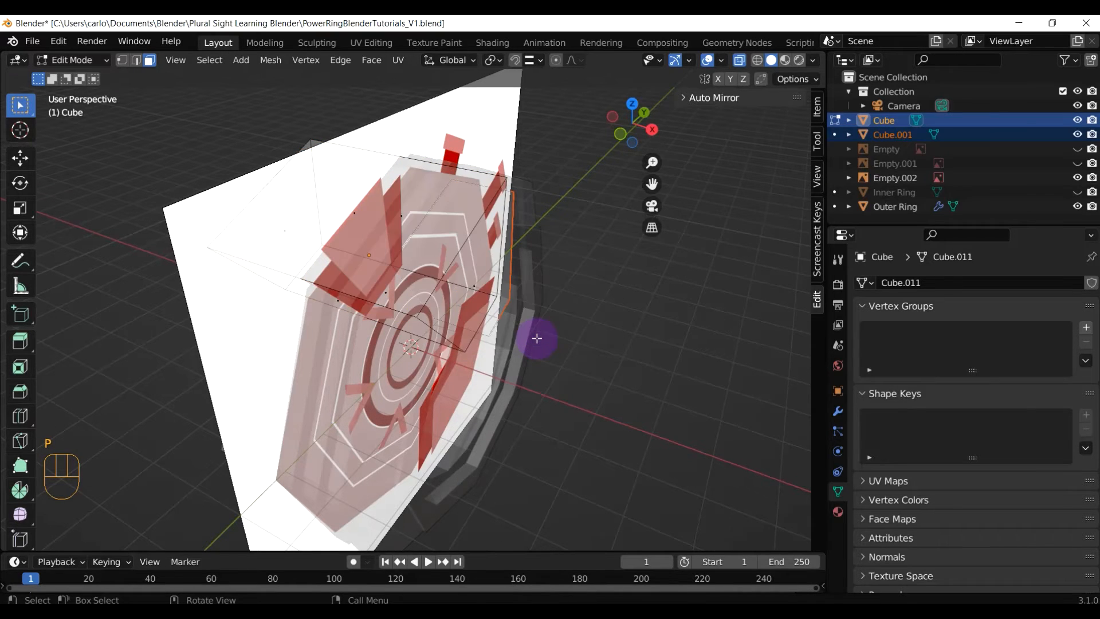
{"action": "middle_click_drag", "start_coordinate": [538, 338], "coordinate": [734, 163]}
{"action": "left_click", "coordinate": [870, 135]}
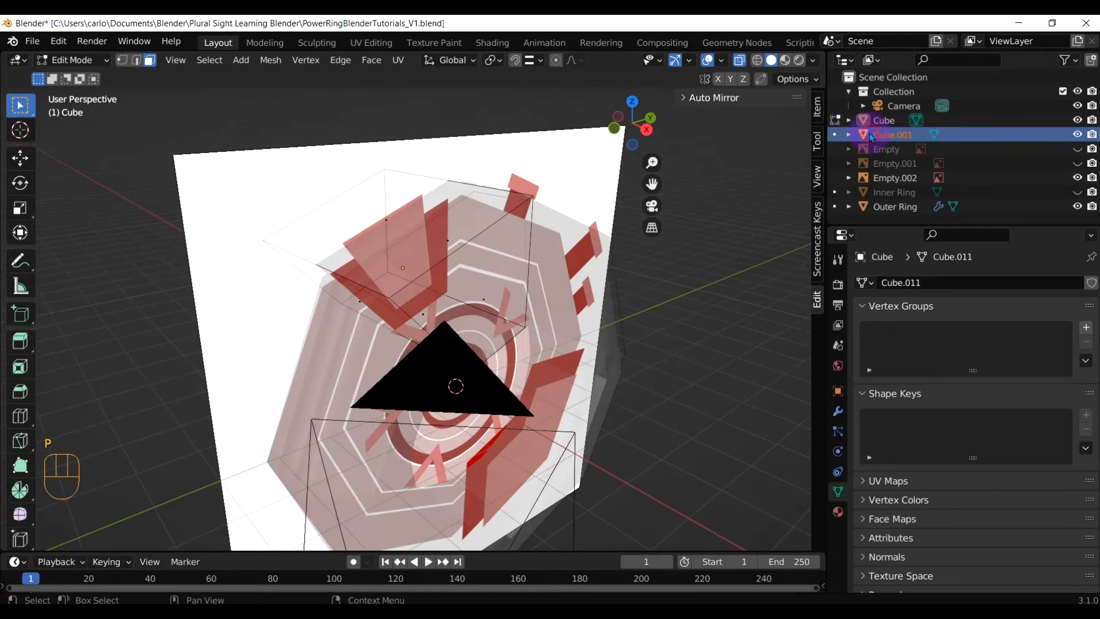
{"action": "left_click", "coordinate": [892, 120]}
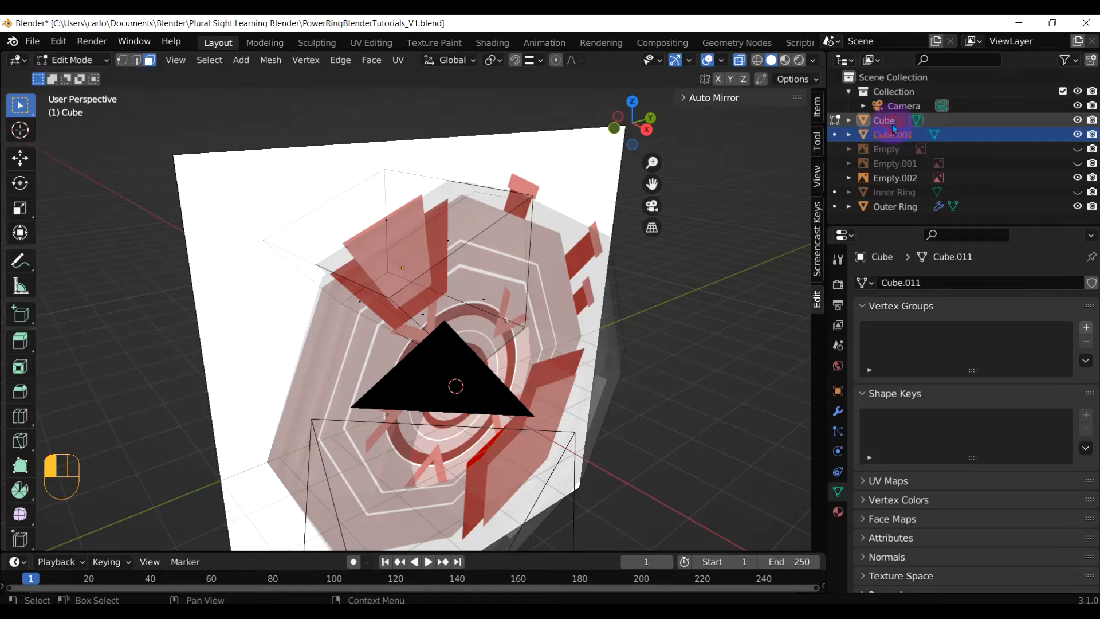
{"action": "left_click", "coordinate": [894, 207]}
{"action": "middle_click_drag", "start_coordinate": [424, 278], "coordinate": [442, 229]}
{"action": "key", "text": "Tab"}
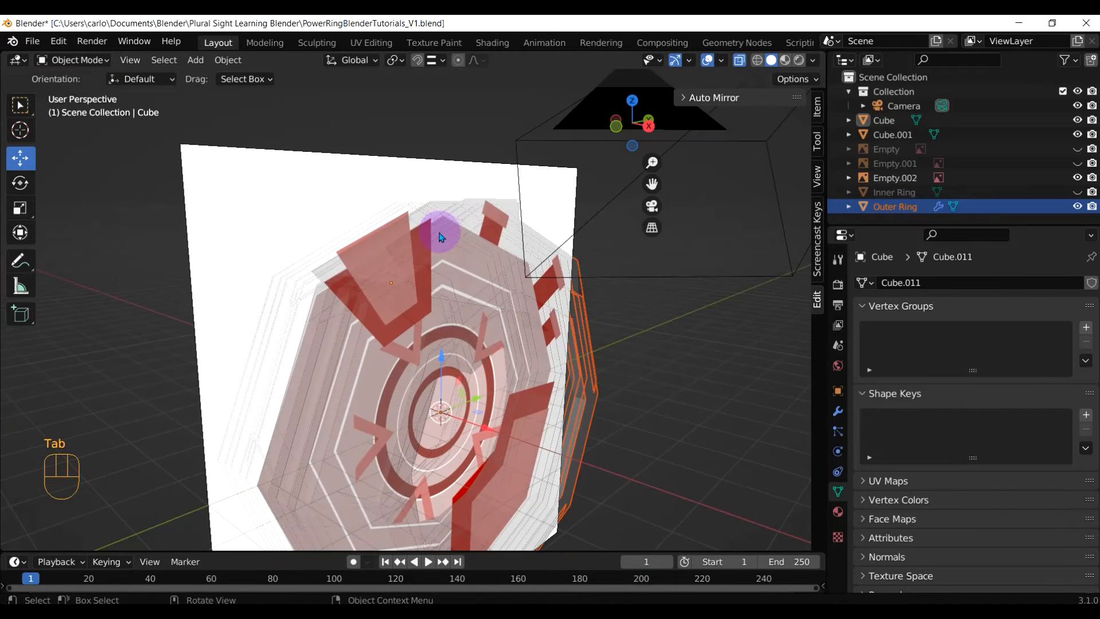
Hide the reference image Empty.002 and turn X-ray off
{"action": "left_click", "coordinate": [441, 235]}
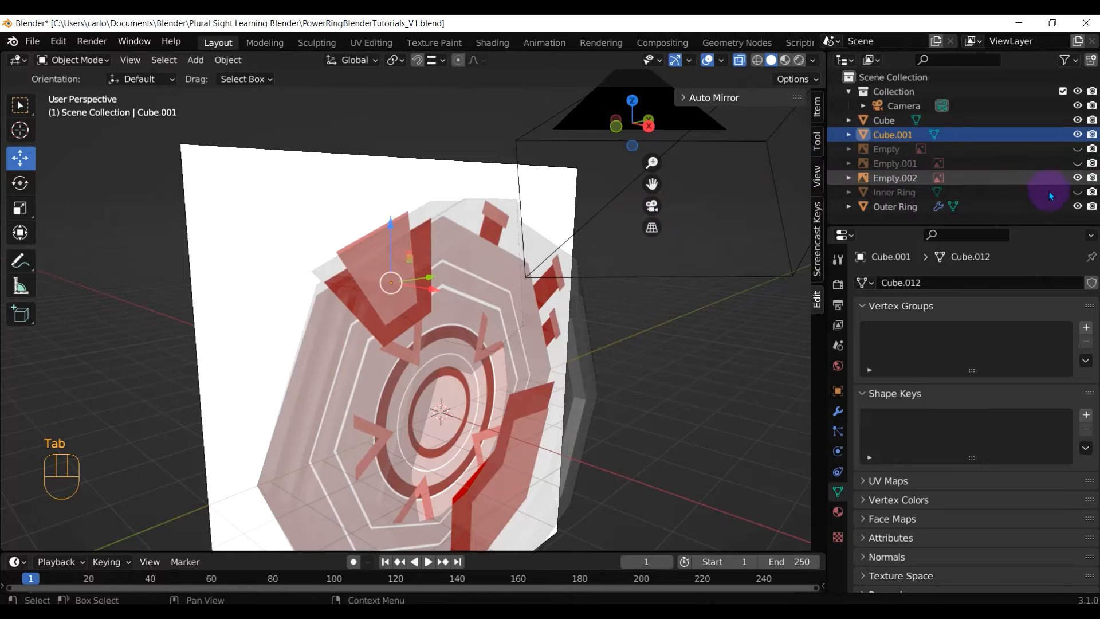
{"action": "left_click", "coordinate": [1077, 178]}
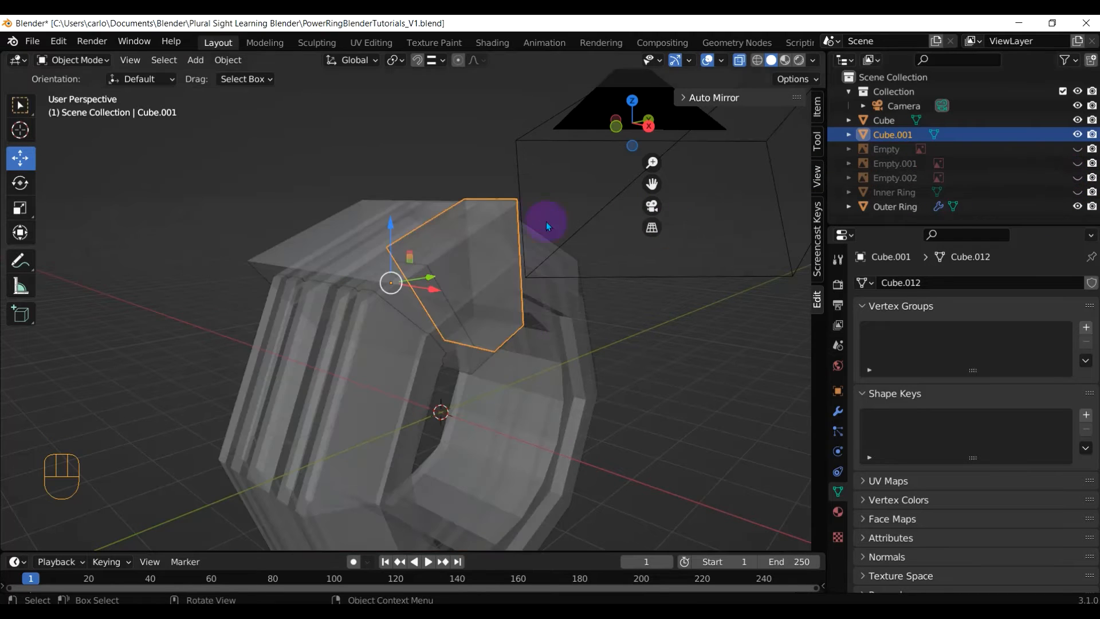
{"action": "left_click", "coordinate": [738, 63]}
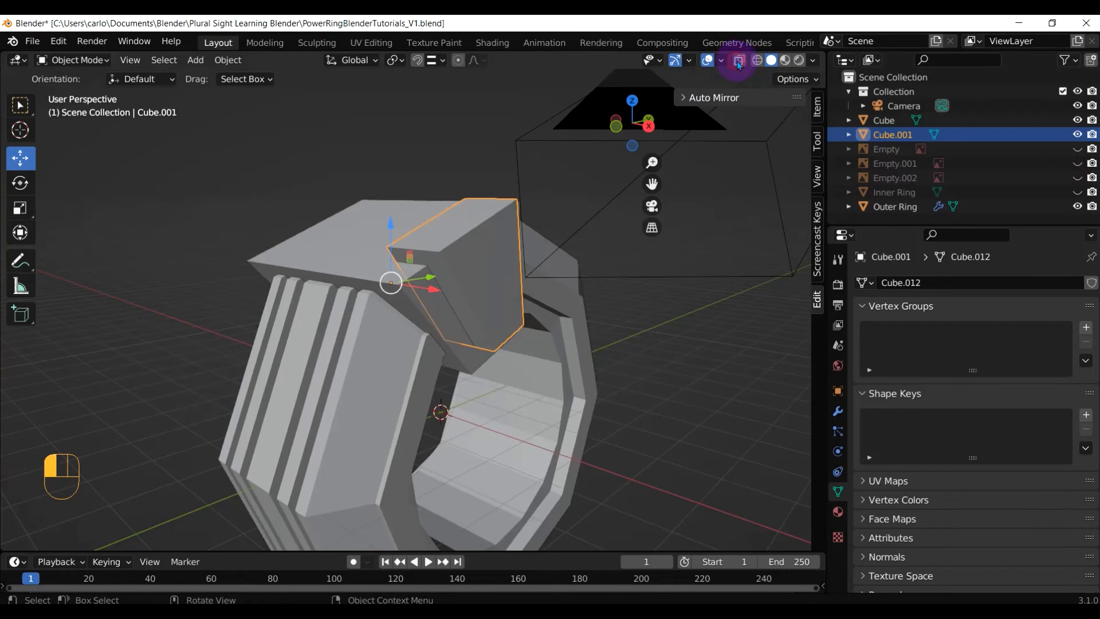
Orbit around the ring inspecting the solid Cube and Cube.001 pieces, ending with Cube.001 selected
{"action": "left_click", "coordinate": [480, 257]}
{"action": "left_click", "coordinate": [441, 248]}
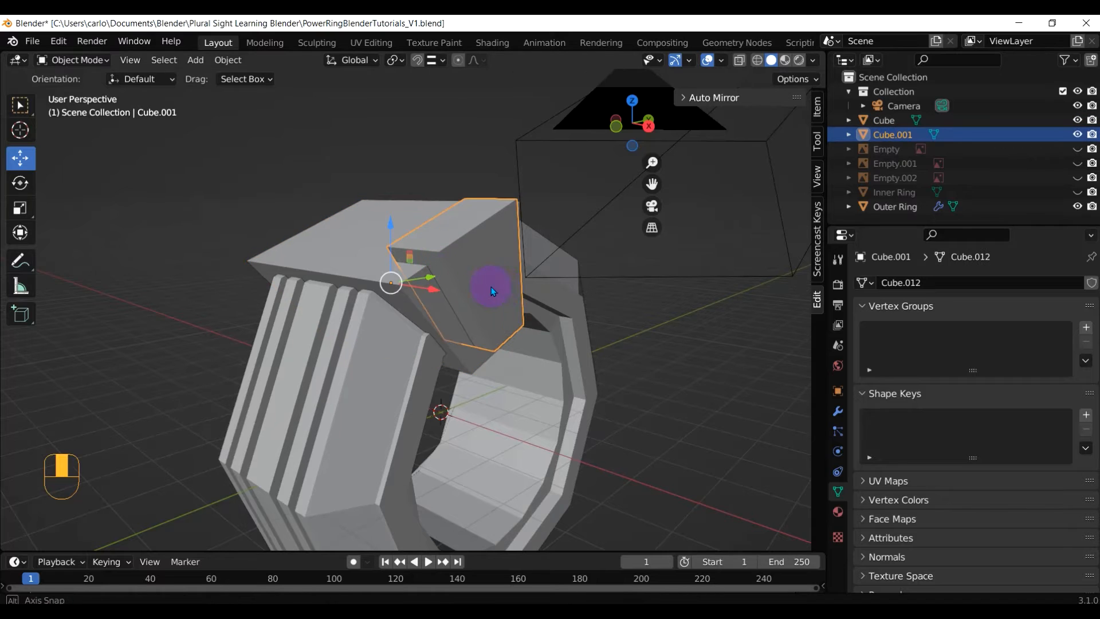
{"action": "middle_click_drag", "start_coordinate": [490, 287], "coordinate": [527, 259]}
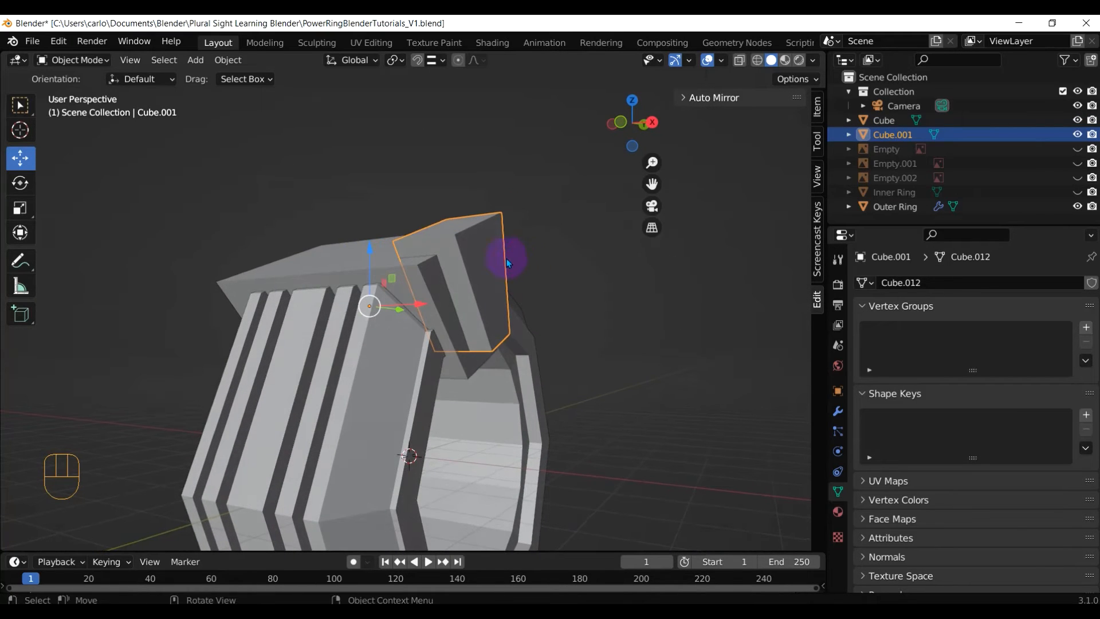
{"action": "left_click", "coordinate": [422, 282]}
{"action": "middle_click_drag", "start_coordinate": [424, 282], "coordinate": [483, 290]}
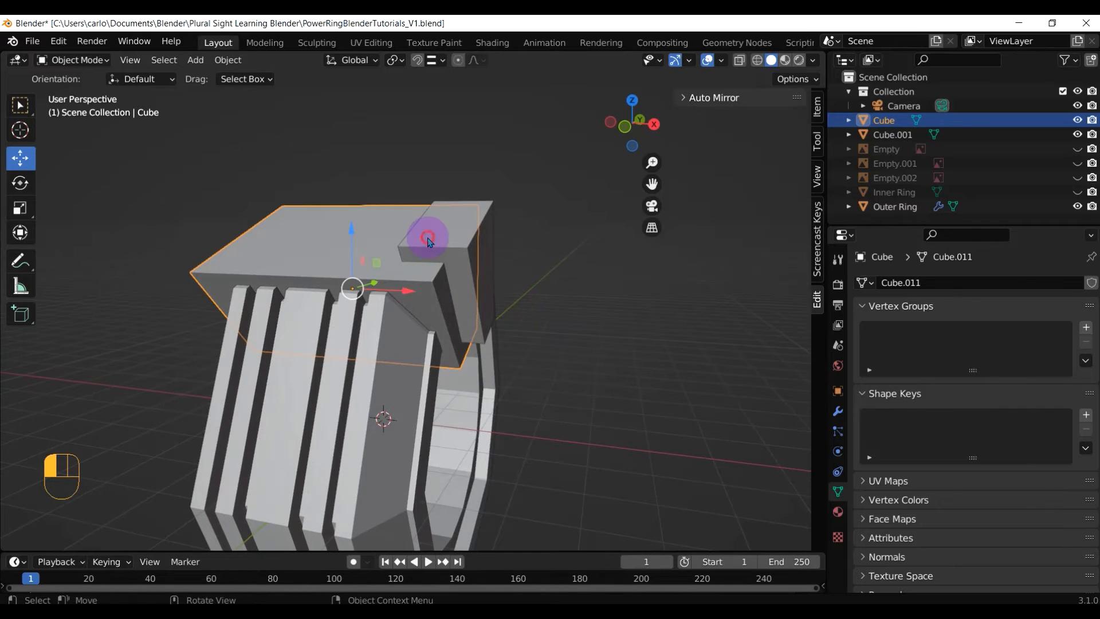
{"action": "left_click", "coordinate": [408, 273]}
{"action": "left_click", "coordinate": [428, 278]}
{"action": "scroll", "coordinate": [500, 324], "scroll_direction": "down", "scroll_amount": 1}
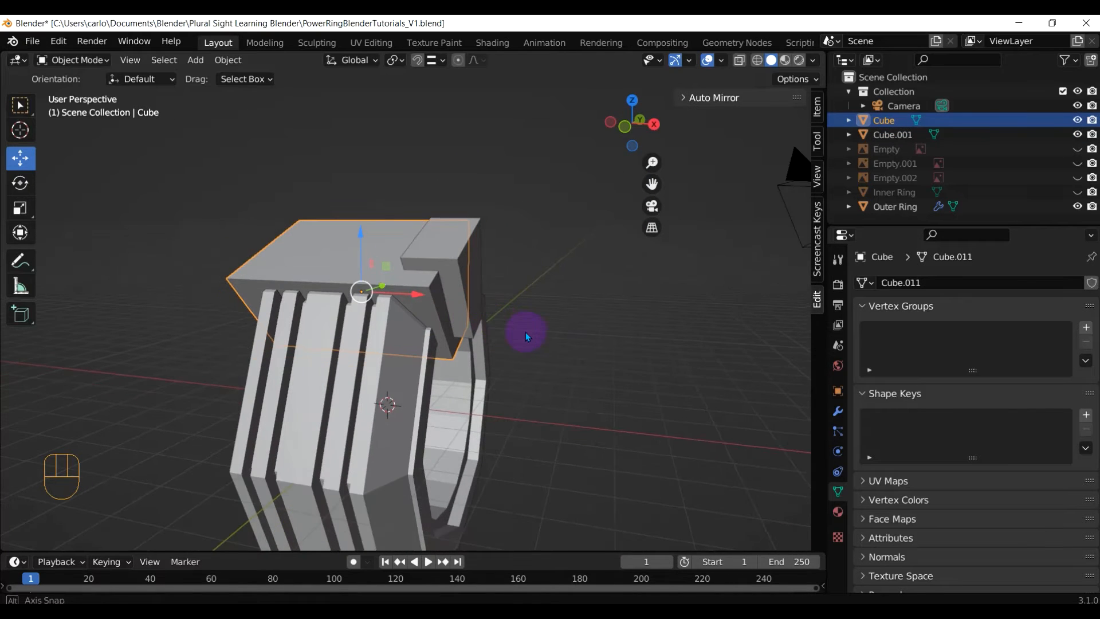
{"action": "middle_click_drag", "start_coordinate": [524, 332], "coordinate": [422, 304]}
{"action": "scroll", "coordinate": [483, 409], "scroll_direction": "down", "scroll_amount": 4}
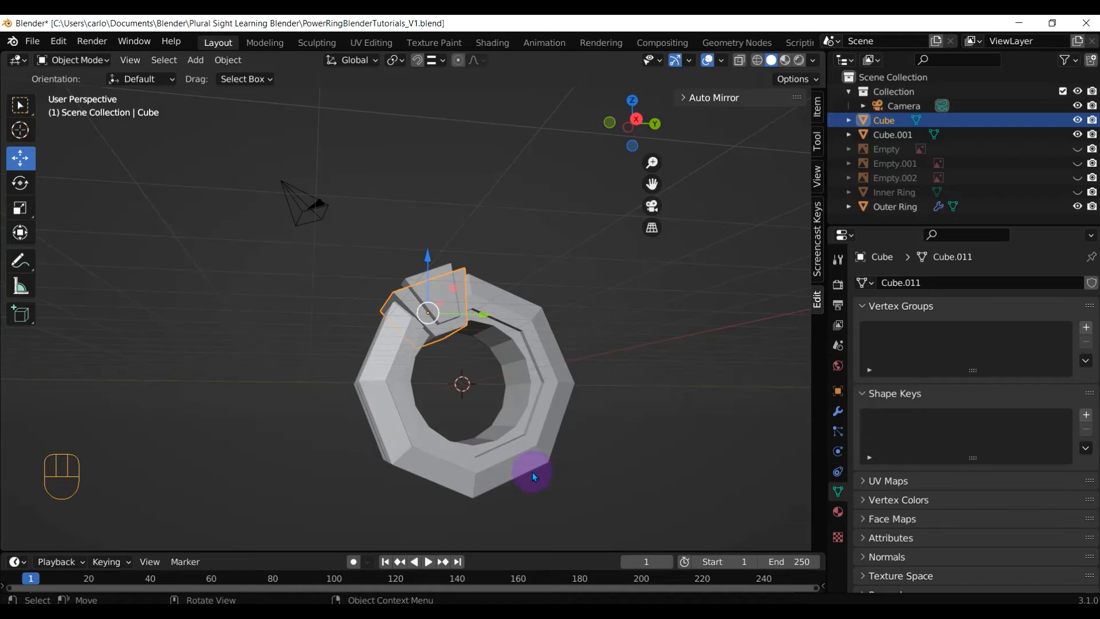
{"action": "middle_click_drag", "start_coordinate": [539, 304], "coordinate": [490, 423]}
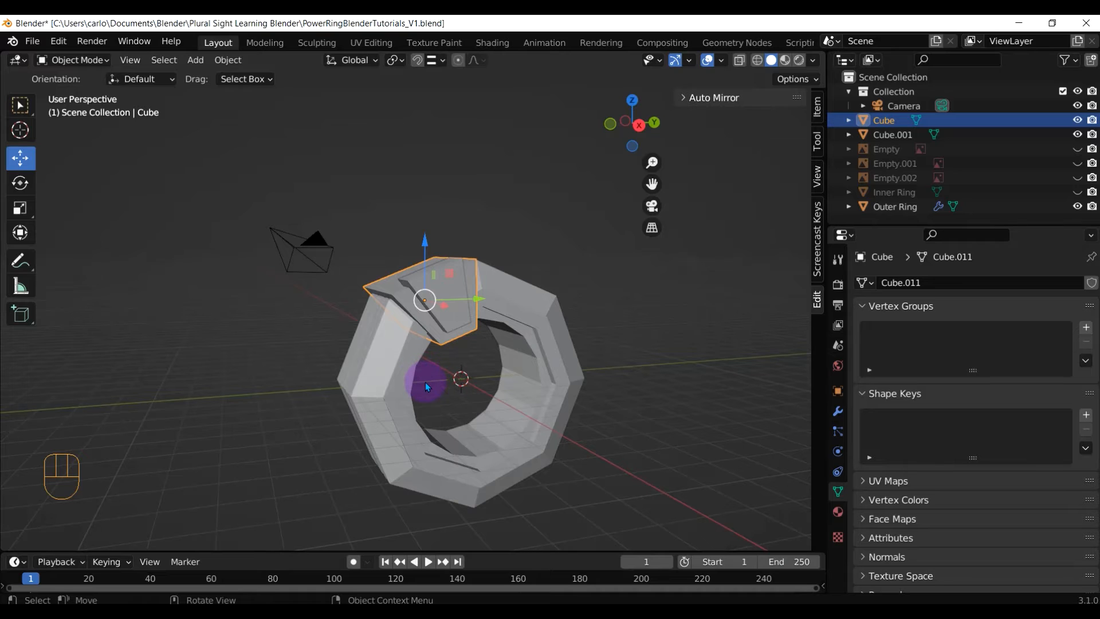
{"action": "middle_click_drag", "start_coordinate": [428, 380], "coordinate": [438, 264]}
{"action": "left_click", "coordinate": [441, 263]}
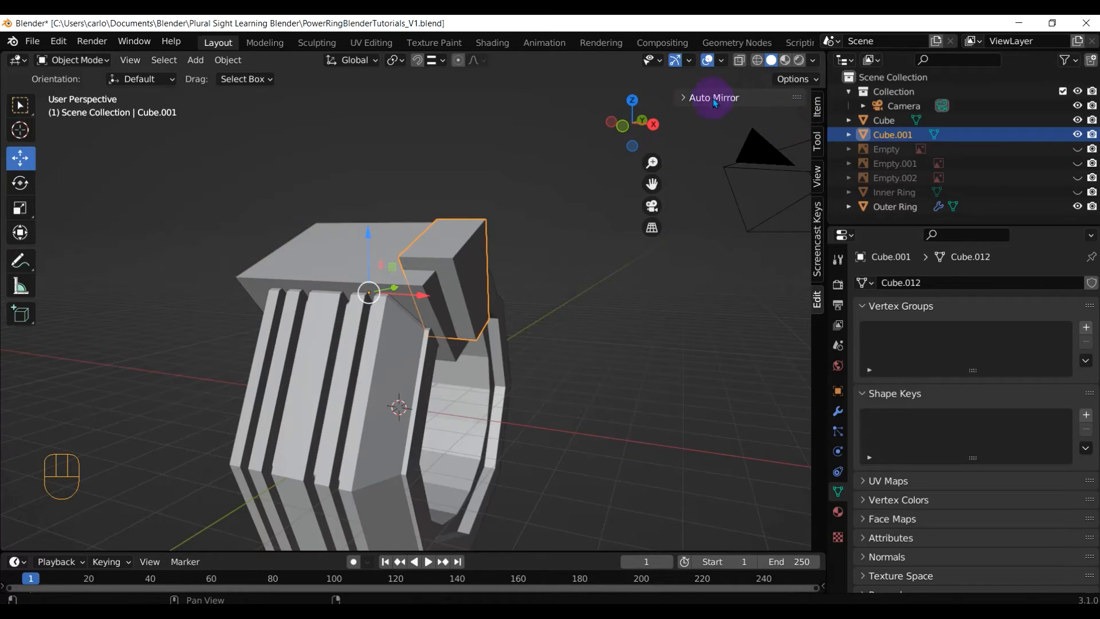
Mirror Cube.001 across the X axis with Auto Mirror
{"action": "left_click", "coordinate": [697, 99]}
{"action": "left_click", "coordinate": [709, 126]}
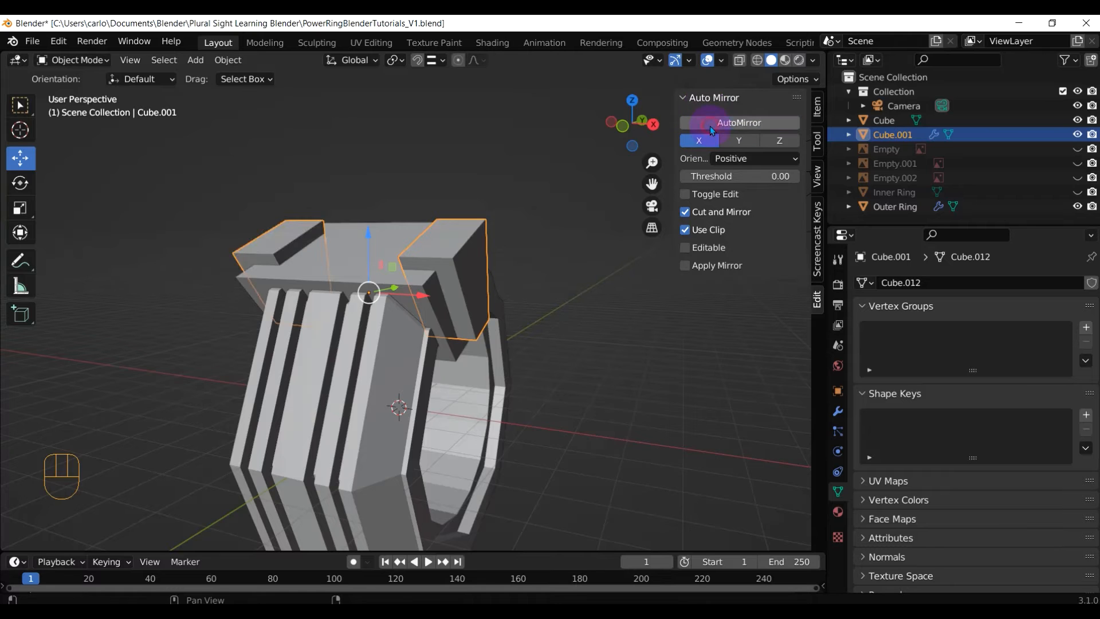
{"action": "middle_click_drag", "start_coordinate": [374, 195], "coordinate": [442, 202]}
{"action": "scroll", "coordinate": [517, 367], "scroll_direction": "down", "scroll_amount": 2}
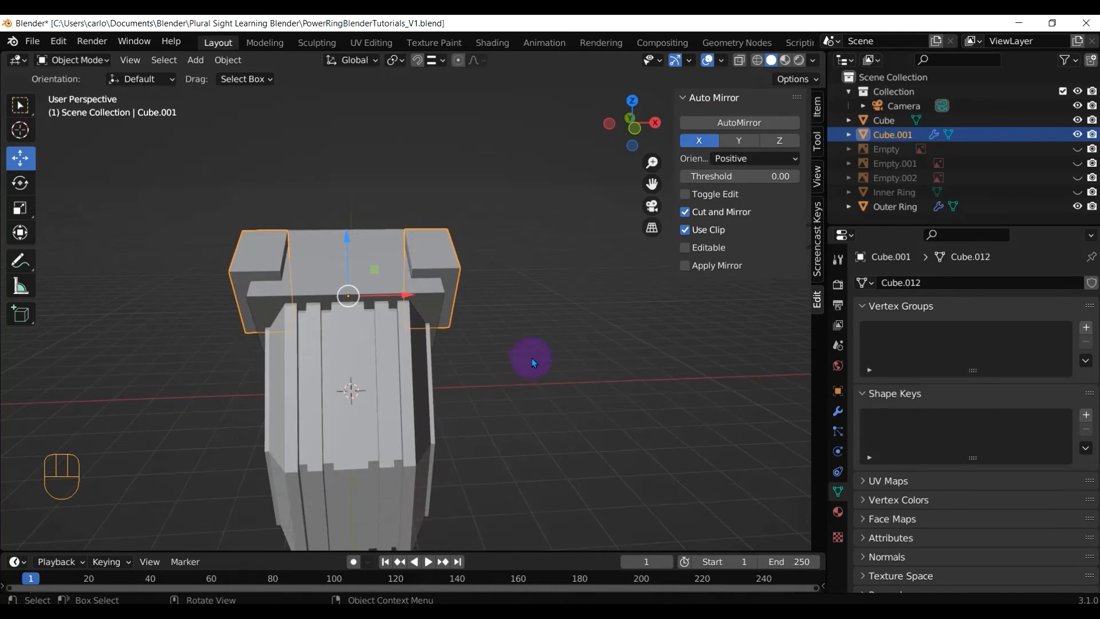
{"action": "middle_click_drag", "start_coordinate": [528, 361], "coordinate": [486, 383]}
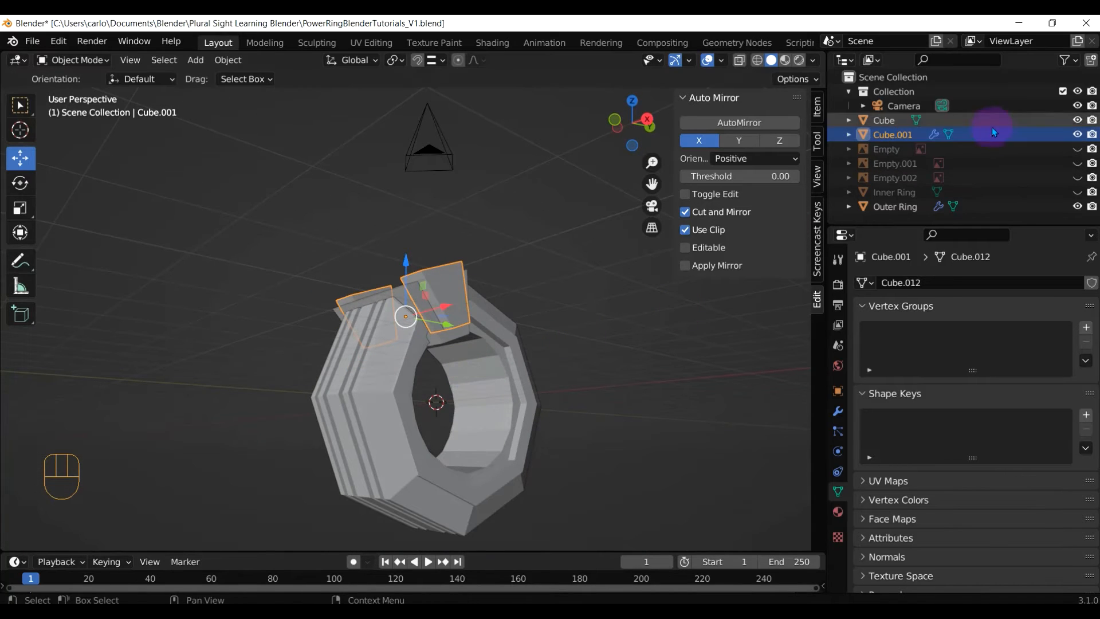
Unhide the reference image, re-enable X-ray, deselect all, and view from the right
{"action": "left_click", "coordinate": [1078, 178]}
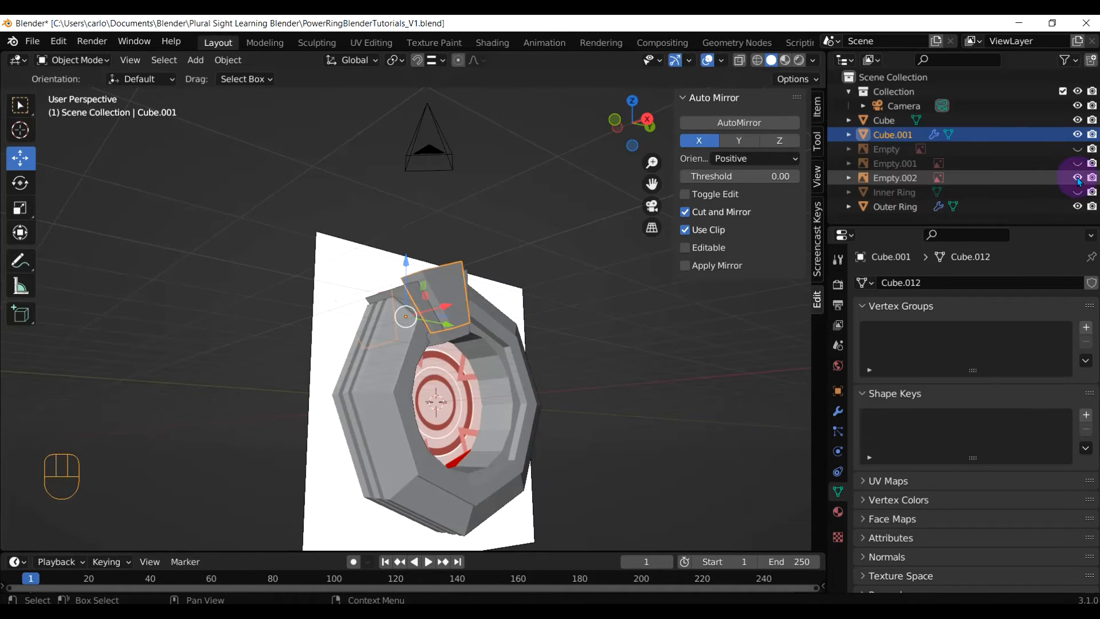
{"action": "middle_click_drag", "start_coordinate": [657, 284], "coordinate": [590, 298]}
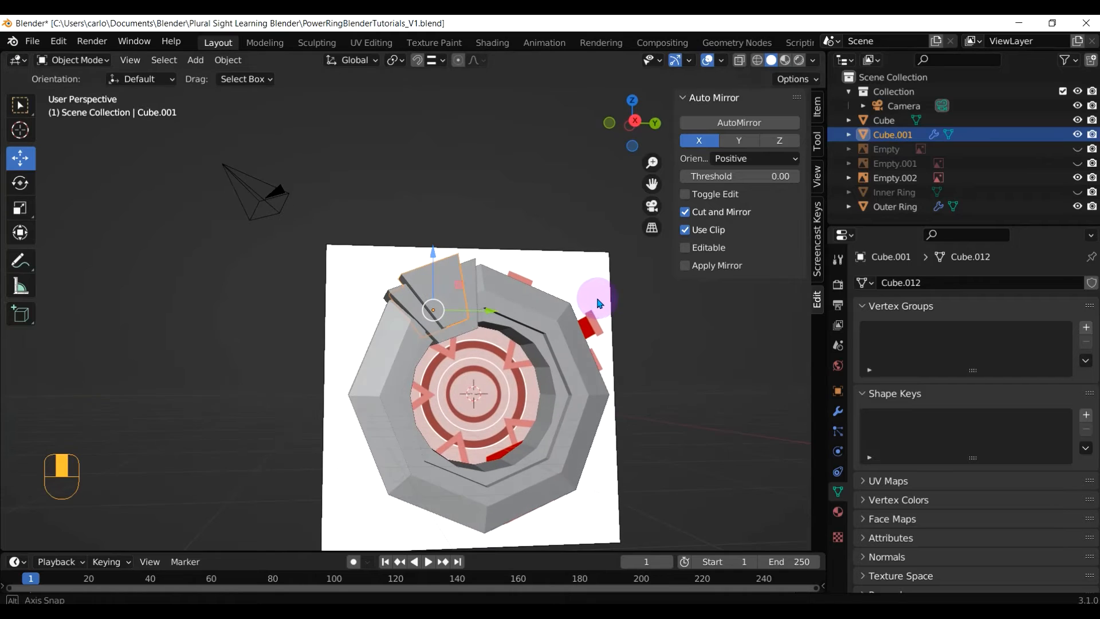
{"action": "left_click", "coordinate": [739, 60]}
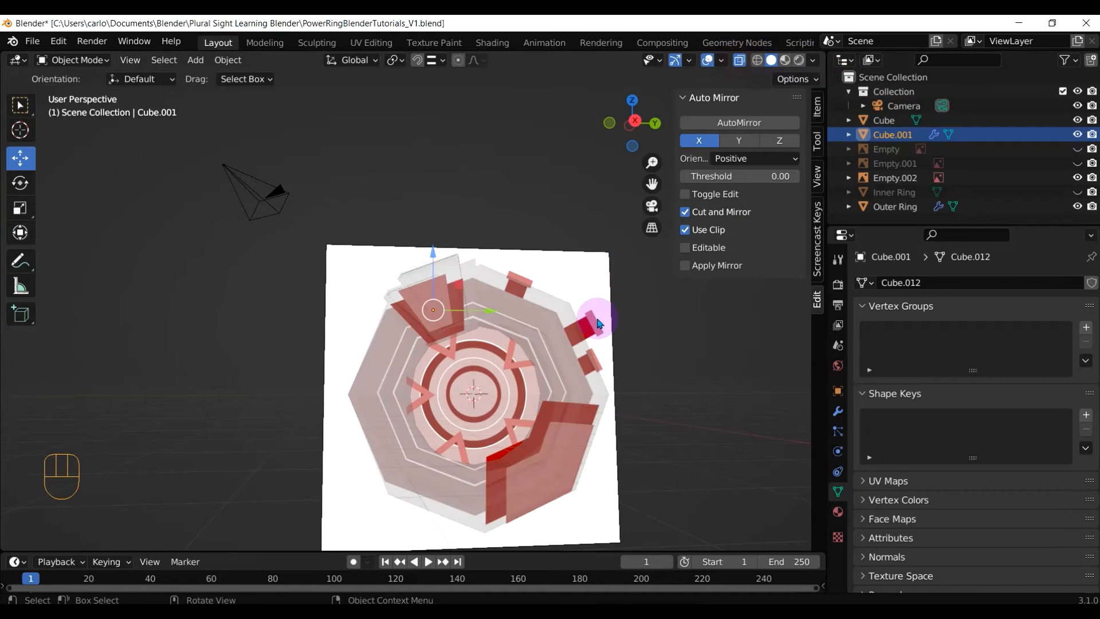
{"action": "scroll", "coordinate": [595, 319], "scroll_direction": "up", "scroll_amount": 3}
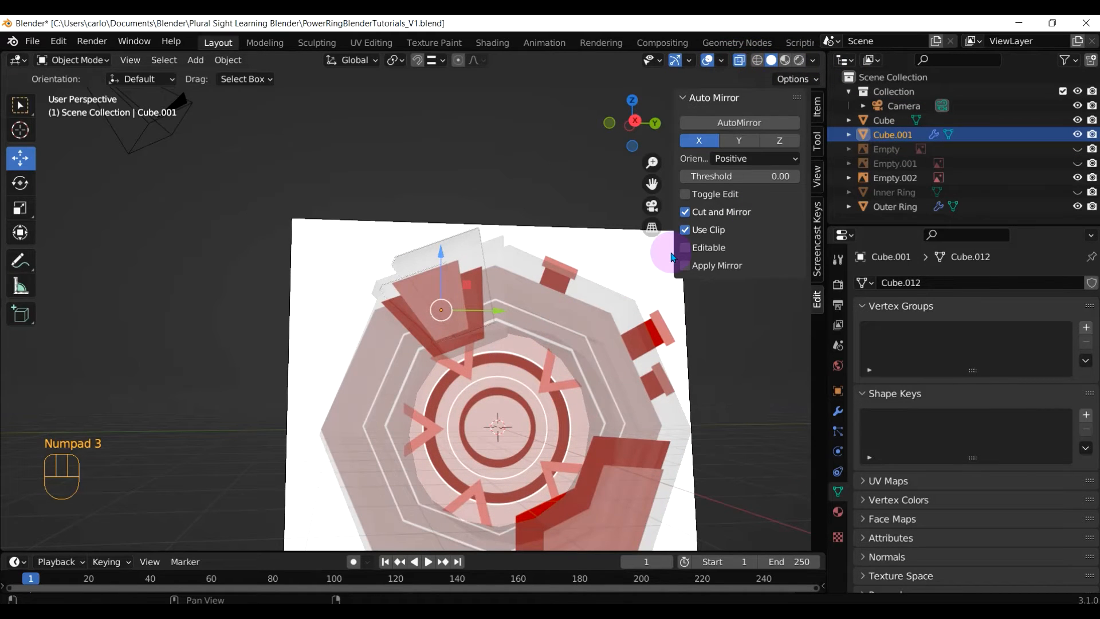
{"action": "left_click", "coordinate": [503, 133]}
{"action": "key", "text": "KP_3"}
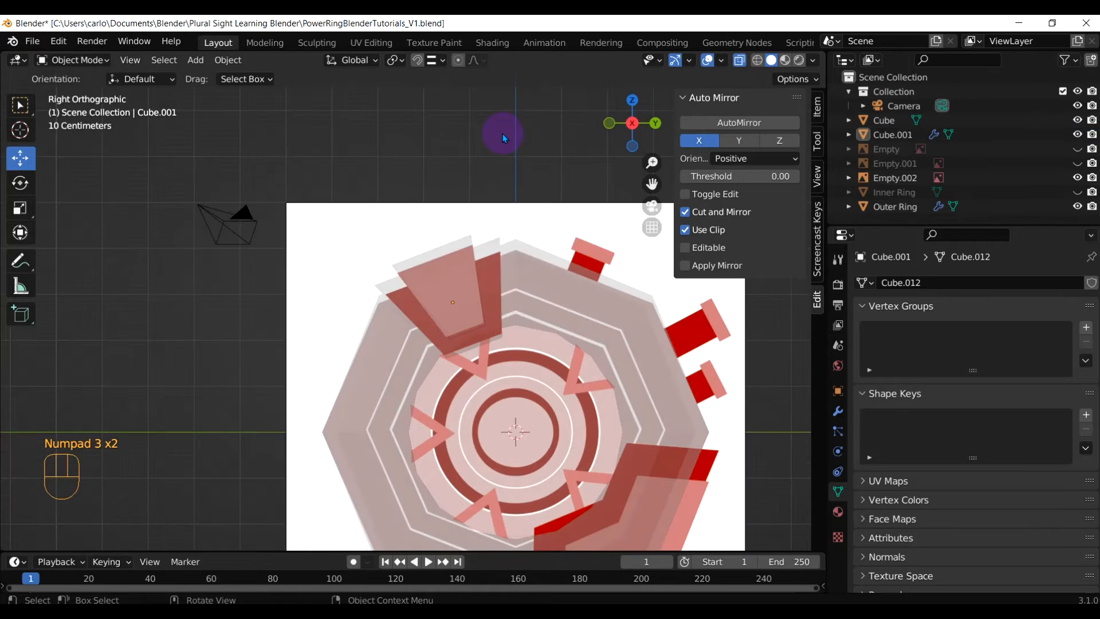
{"action": "scroll", "coordinate": [491, 358], "scroll_direction": "down", "scroll_amount": 1}
{"action": "mouse_move", "coordinate": [523, 437]}
{"action": "middle_mouse_down"}
{"action": "mouse_move", "coordinate": [651, 417]}
{"action": "mouse_move", "coordinate": [544, 418]}
{"action": "mouse_move", "coordinate": [514, 413]}
{"action": "mouse_move", "coordinate": [510, 401]}
{"action": "mouse_move", "coordinate": [517, 436]}
{"action": "middle_mouse_up"}
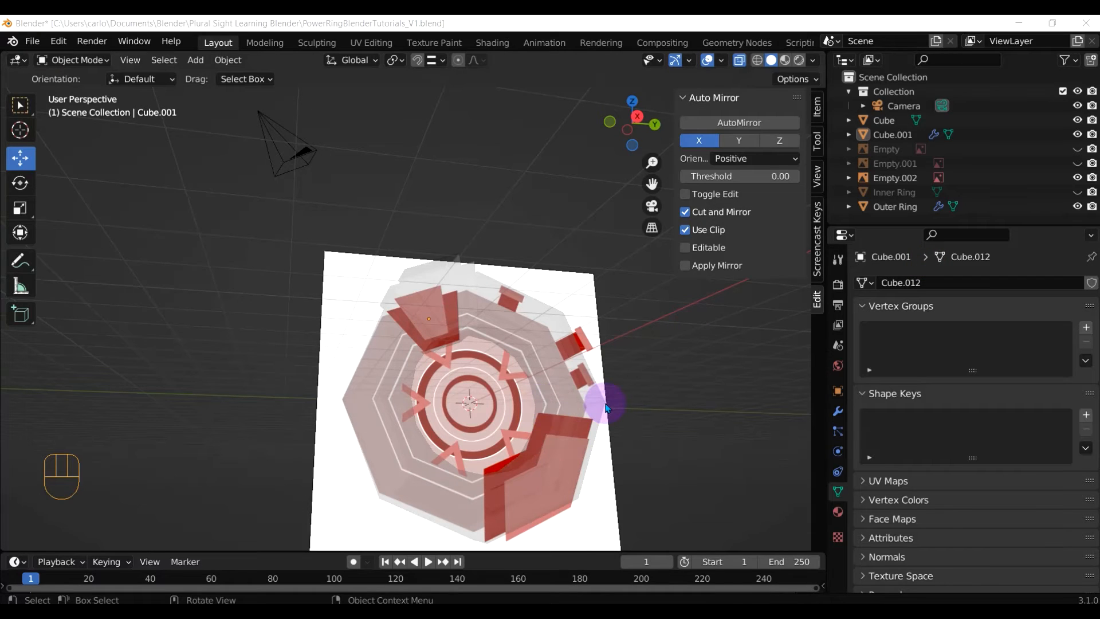
{"action": "left_click", "coordinate": [484, 25]}
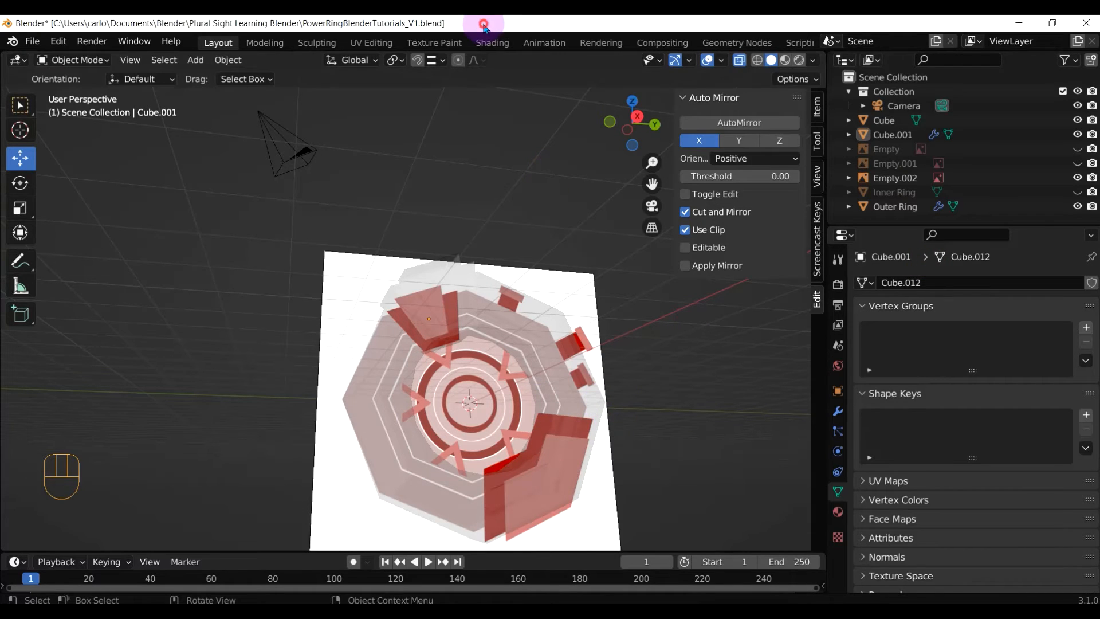
{"action": "key", "text": "KP_3"}
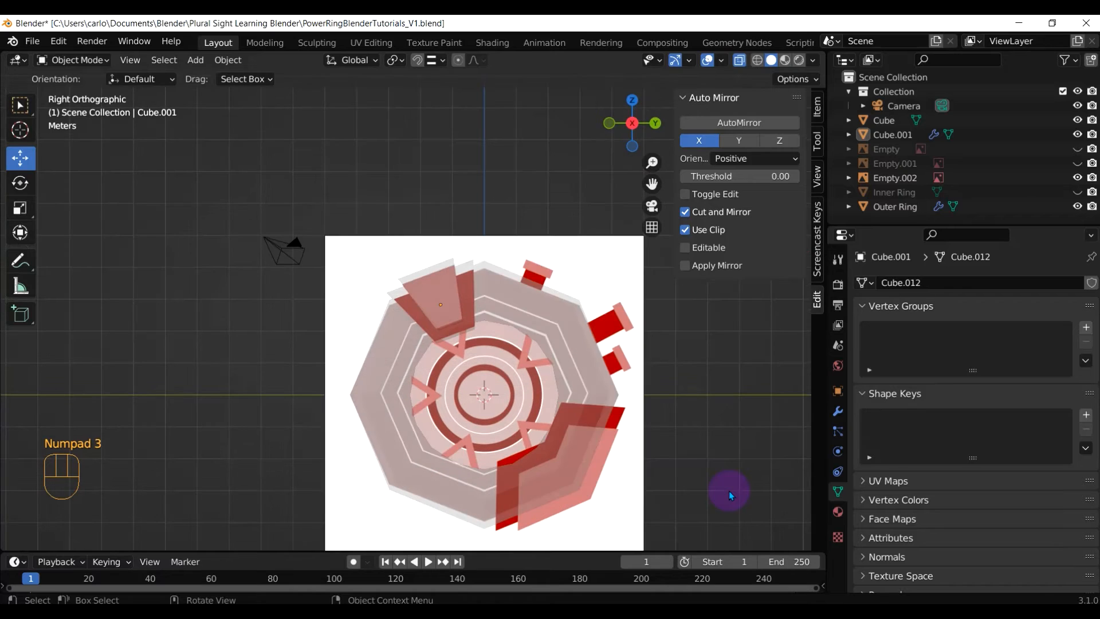
Add a new cube and stretch it to 2.268 along the X axis
{"action": "left_click", "coordinate": [196, 59]}
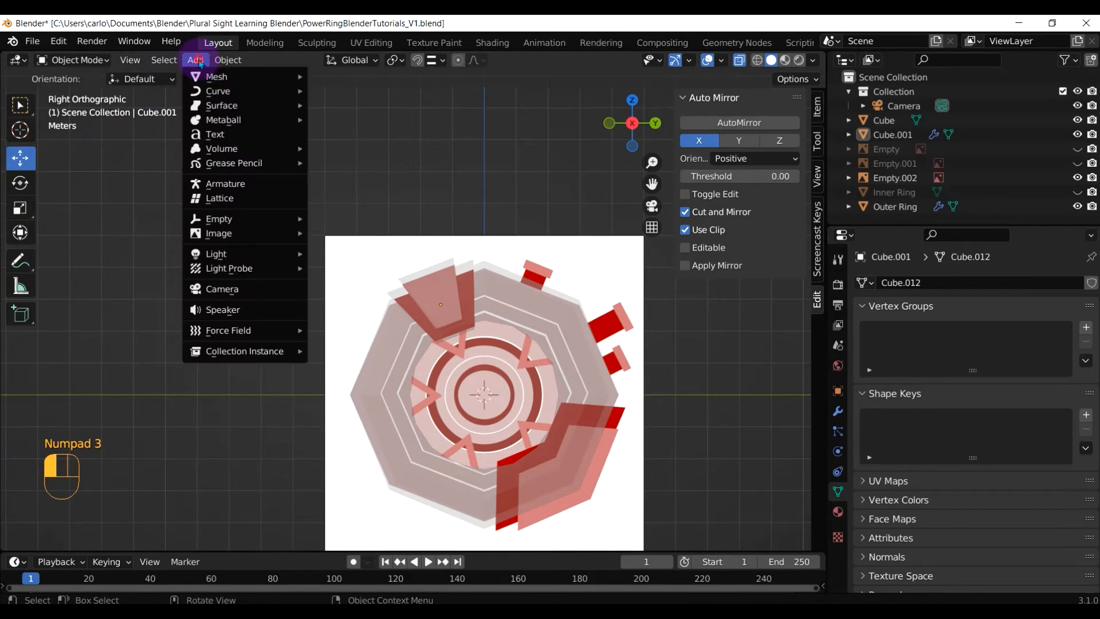
{"action": "mouse_move", "coordinate": [275, 77]}
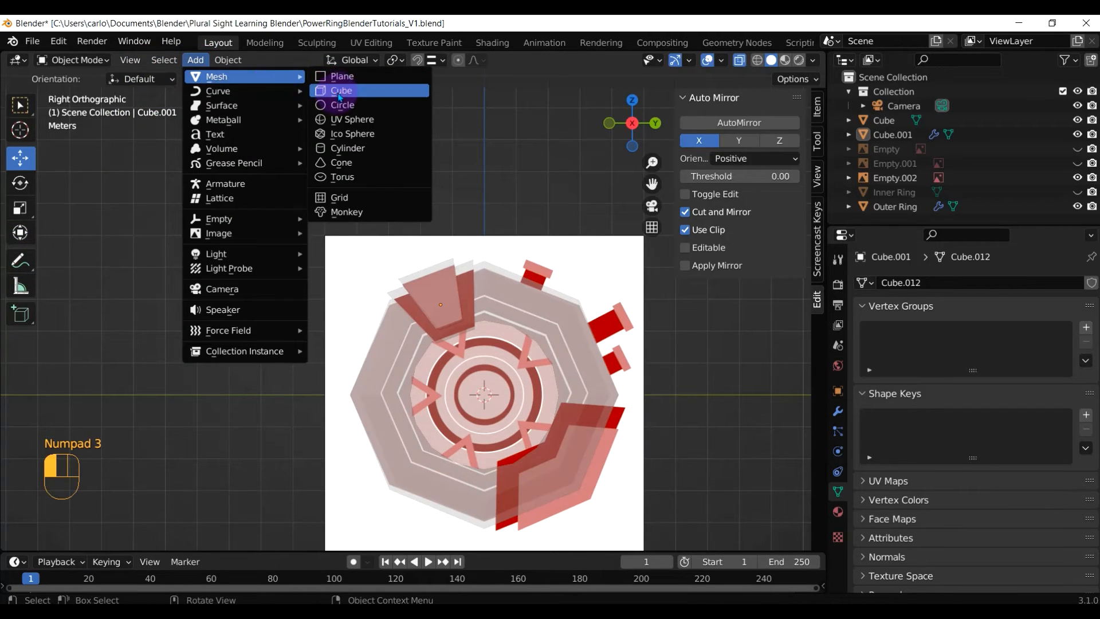
{"action": "left_click", "coordinate": [340, 92]}
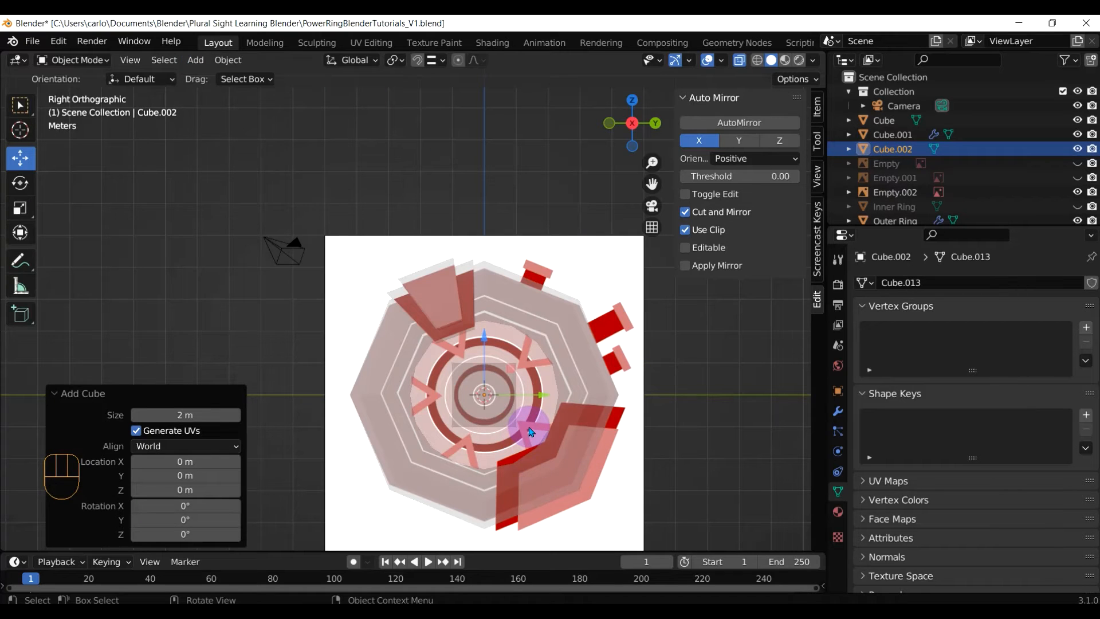
{"action": "key", "text": "KP_1"}
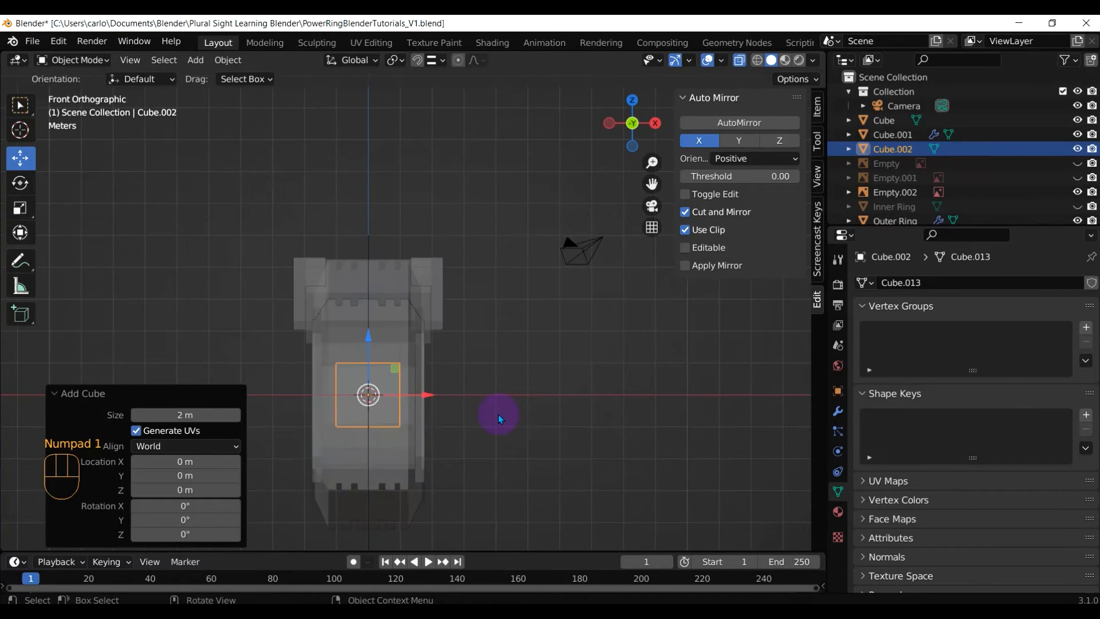
{"action": "key", "text": "s"}
{"action": "key", "text": "x"}
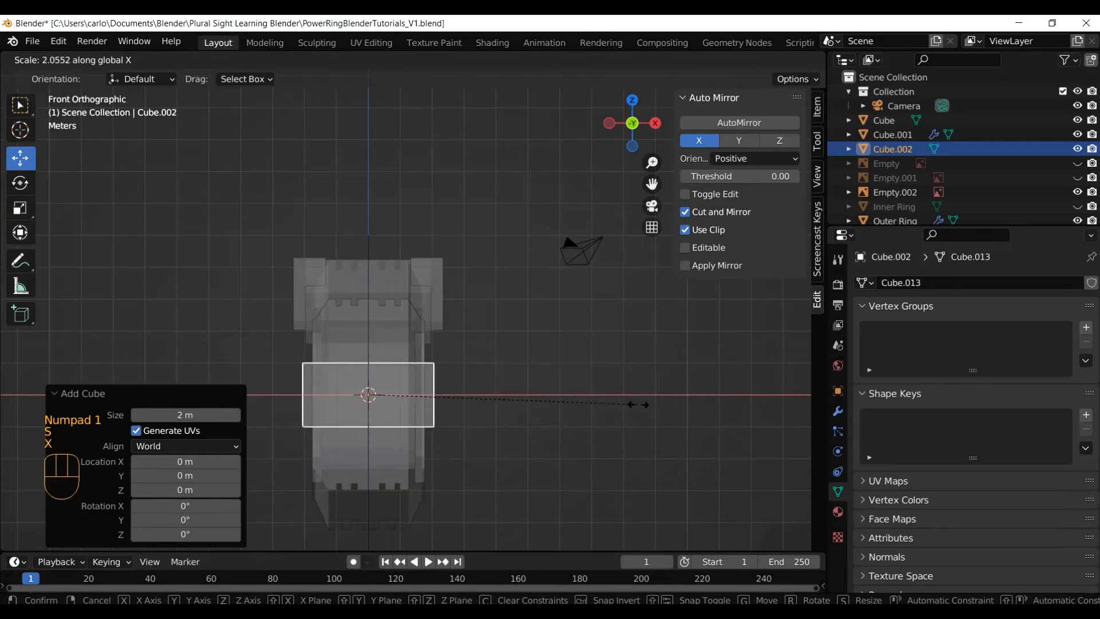
{"action": "left_click", "coordinate": [666, 413]}
{"action": "middle_click_drag", "start_coordinate": [625, 423], "coordinate": [518, 402]}
{"action": "key", "text": "KP_3"}
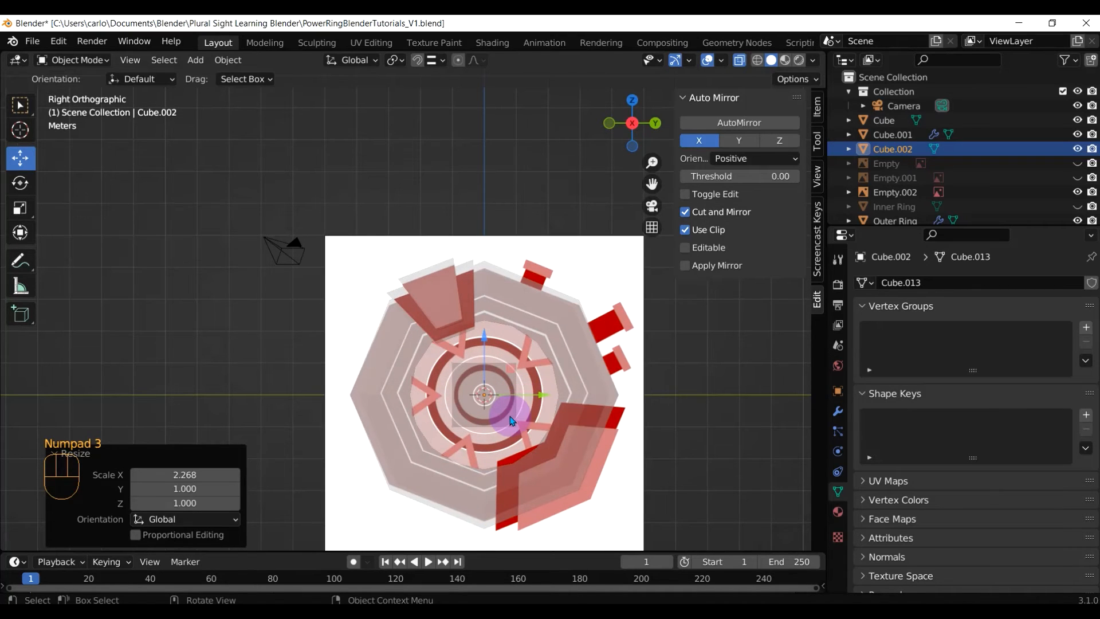
Move the cube over the lower-right fin outline and enter Edit Mode
{"action": "key", "text": "g"}
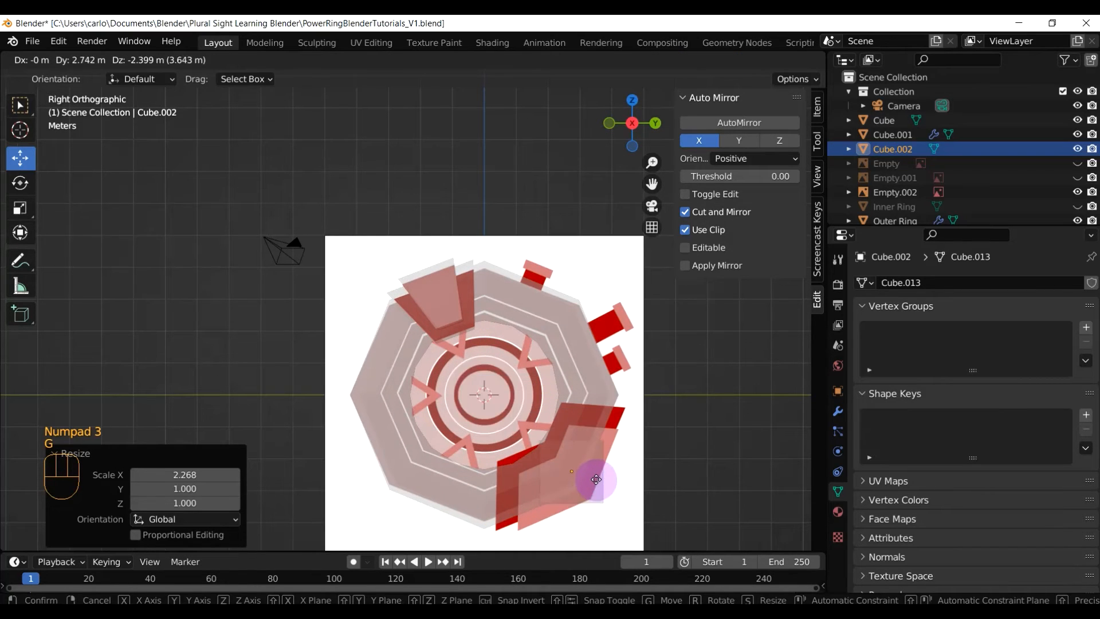
{"action": "left_click", "coordinate": [556, 507]}
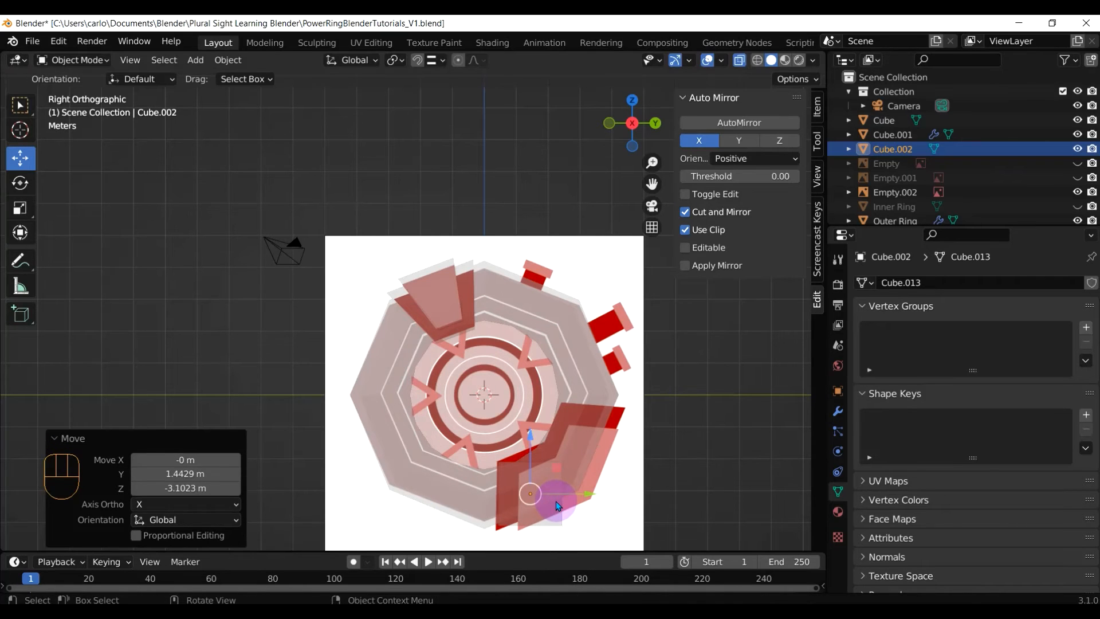
{"action": "scroll", "coordinate": [557, 508], "scroll_direction": "up", "scroll_amount": 5}
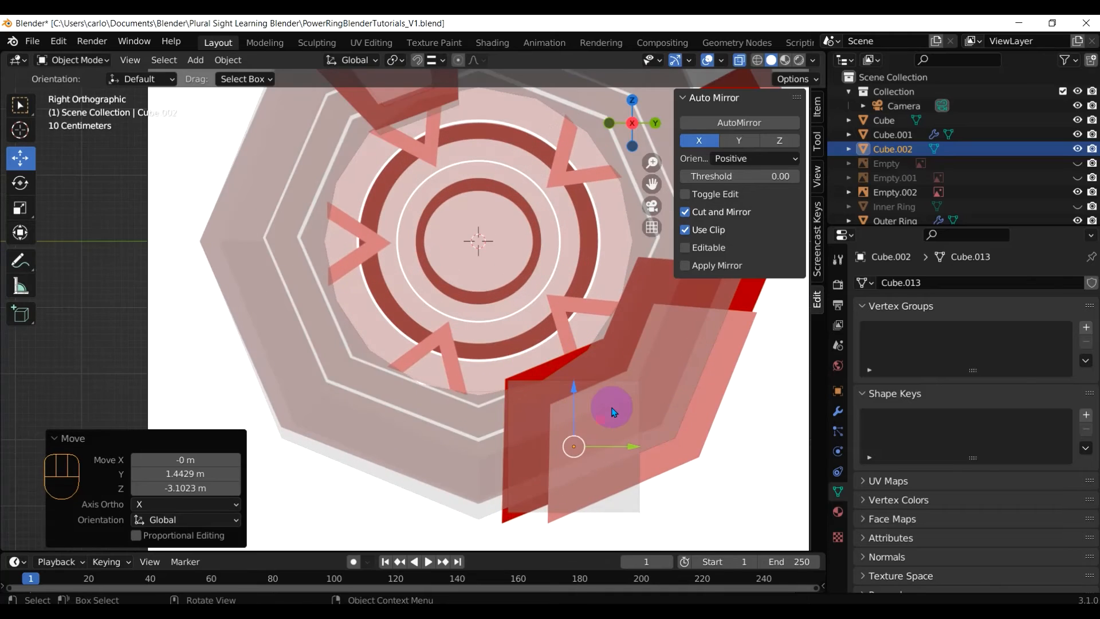
{"action": "middle_click_drag", "start_coordinate": [612, 411], "coordinate": [582, 388]}
{"action": "key", "text": "KP_3"}
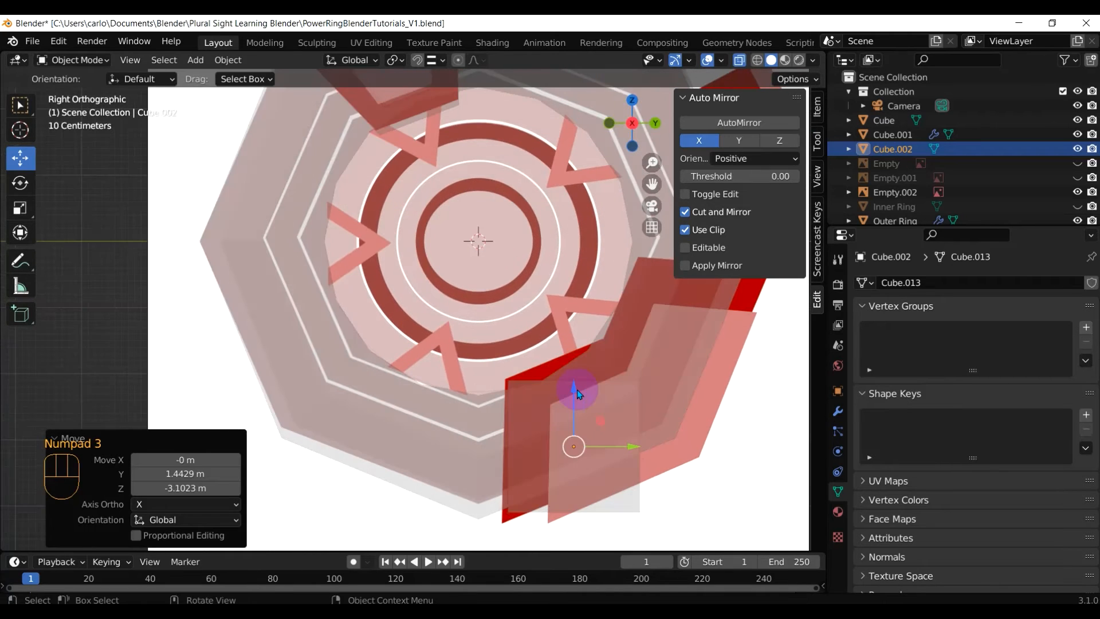
{"action": "key", "text": "Tab"}
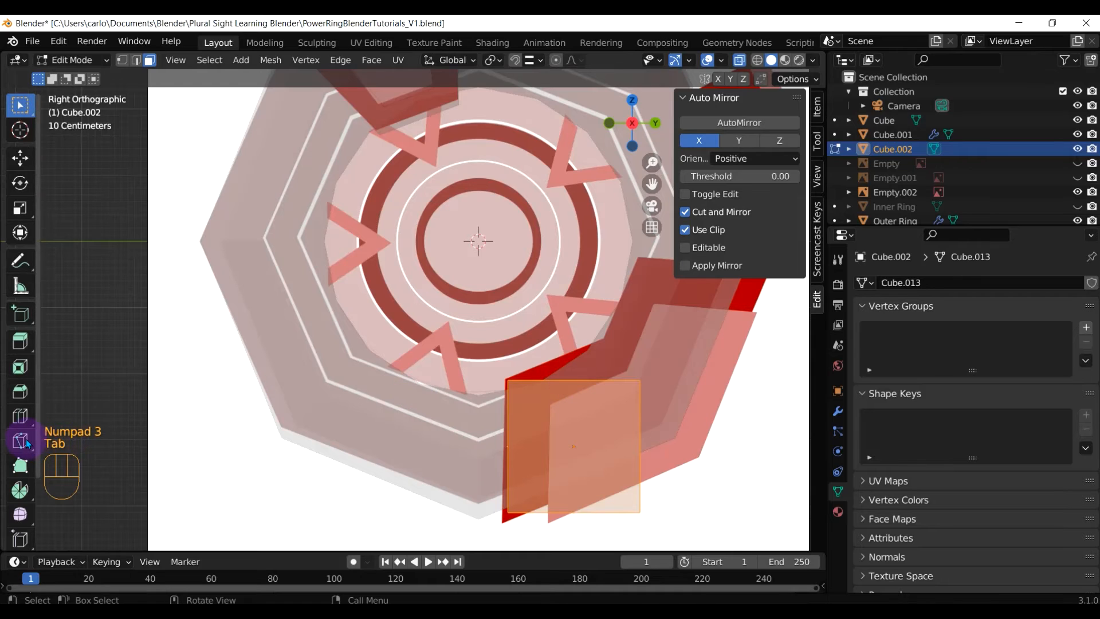
Loop-cut the cube's side face vertically and horizontally, then deselect the bottom edge
{"action": "left_click", "coordinate": [20, 415]}
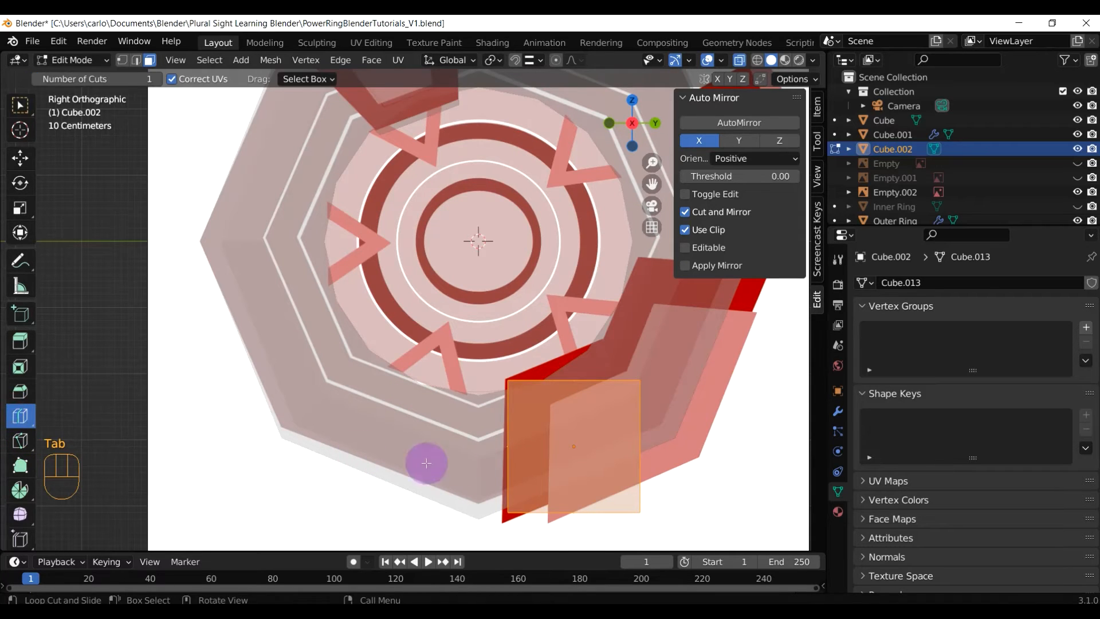
{"action": "left_click", "coordinate": [572, 407]}
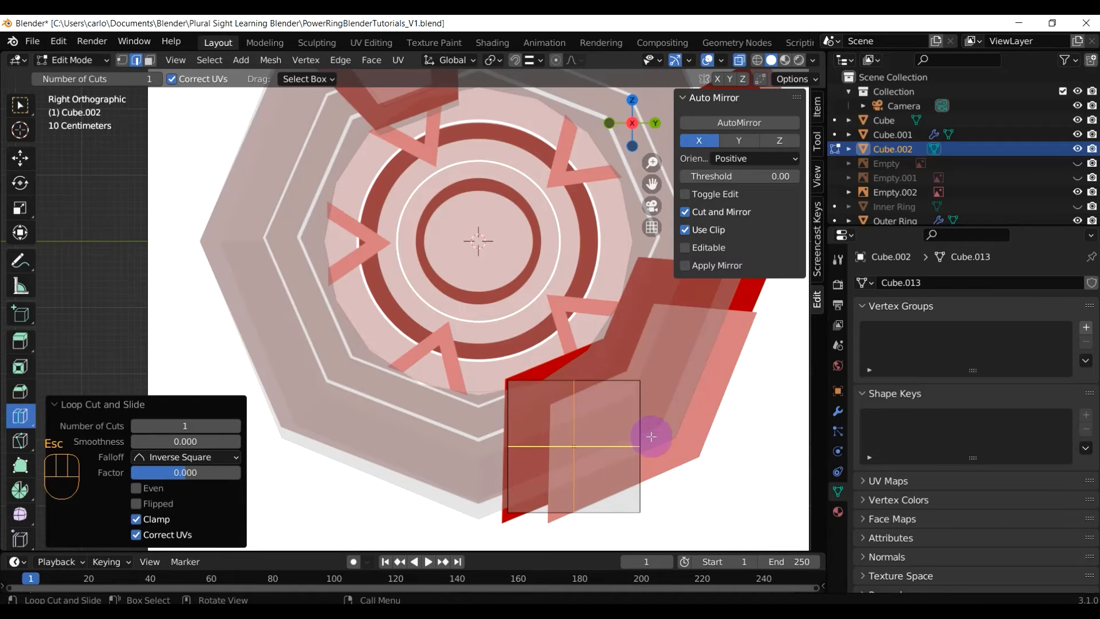
{"action": "scroll", "coordinate": [642, 443], "scroll_direction": "down", "scroll_amount": 1}
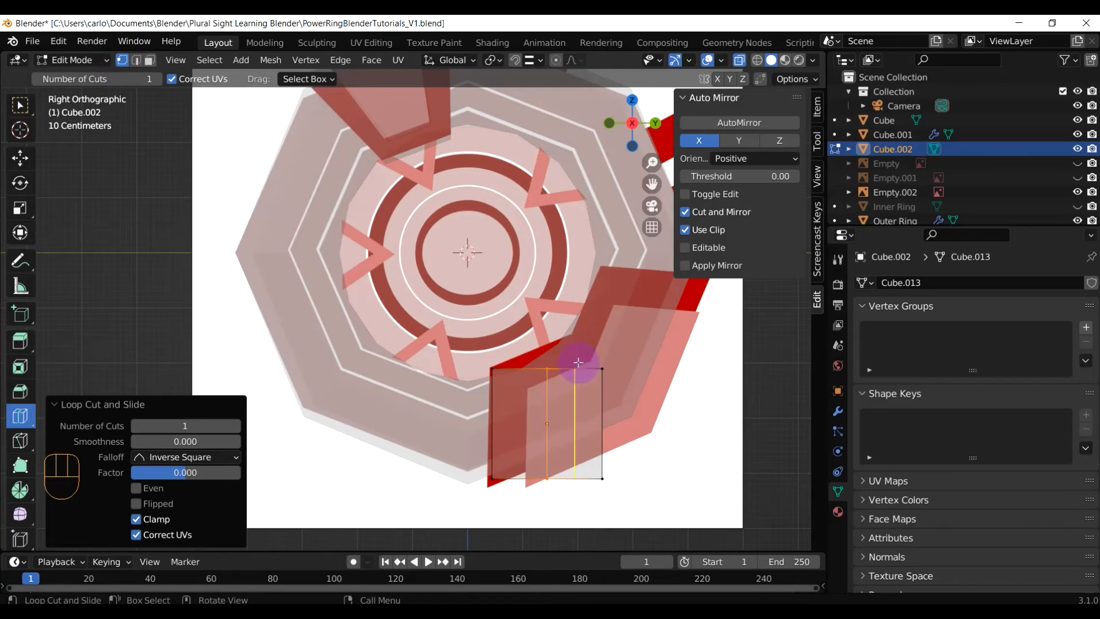
{"action": "left_click", "coordinate": [504, 381]}
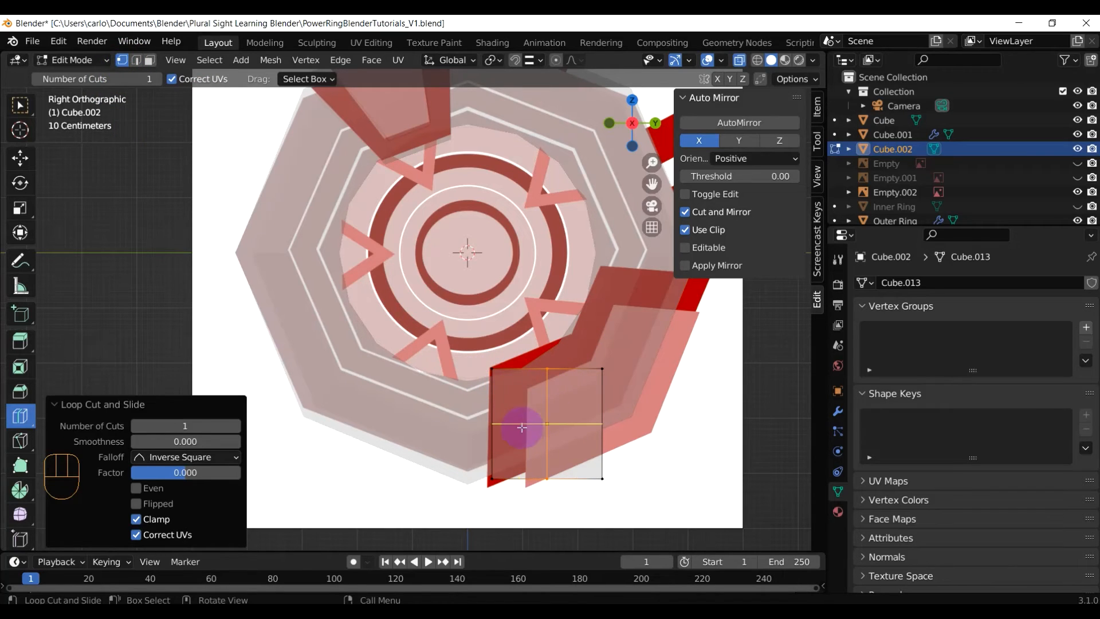
{"action": "key", "text": "c"}
{"action": "middle_click", "coordinate": [542, 471]}
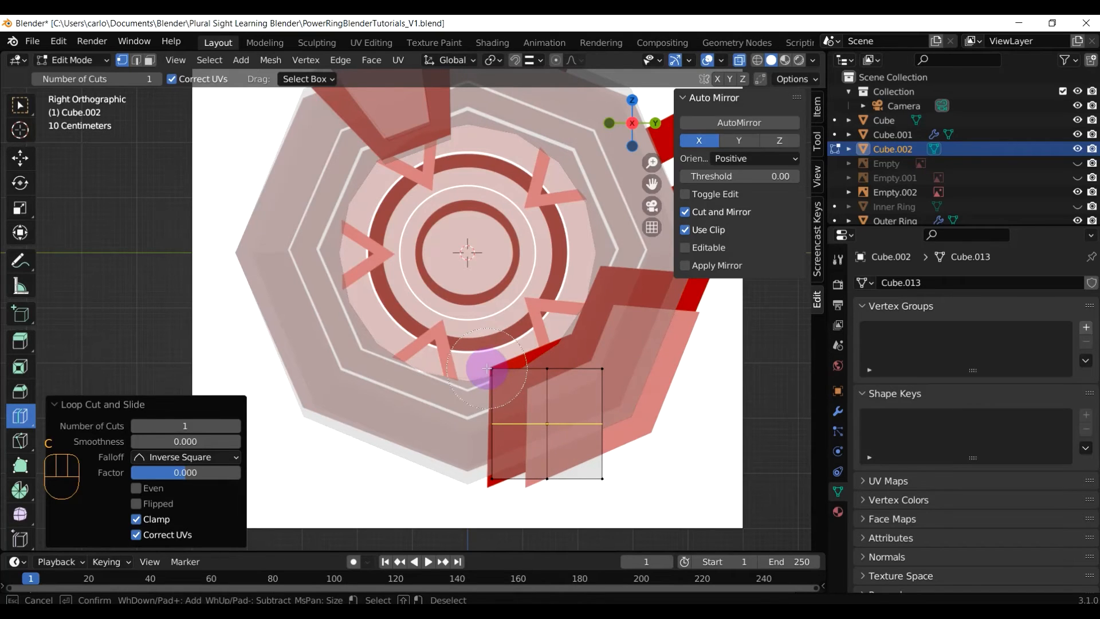
{"action": "right_click", "coordinate": [517, 365]}
Align the selected edge with the fin's left side and the lower-left vertex with its corner
{"action": "key", "text": "g"}
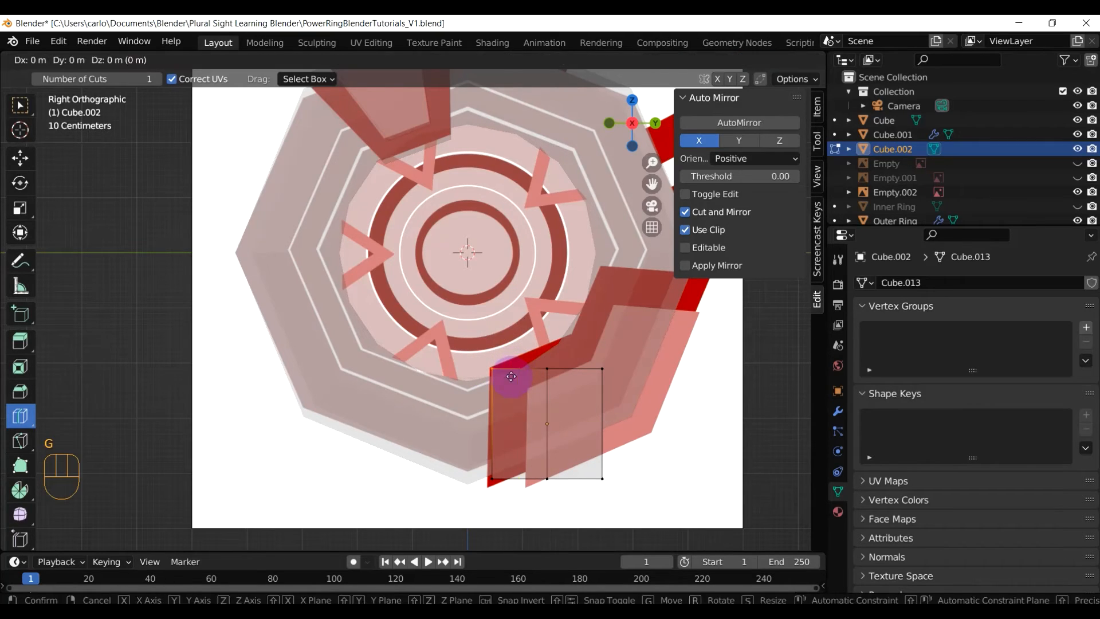
{"action": "left_click", "coordinate": [510, 374]}
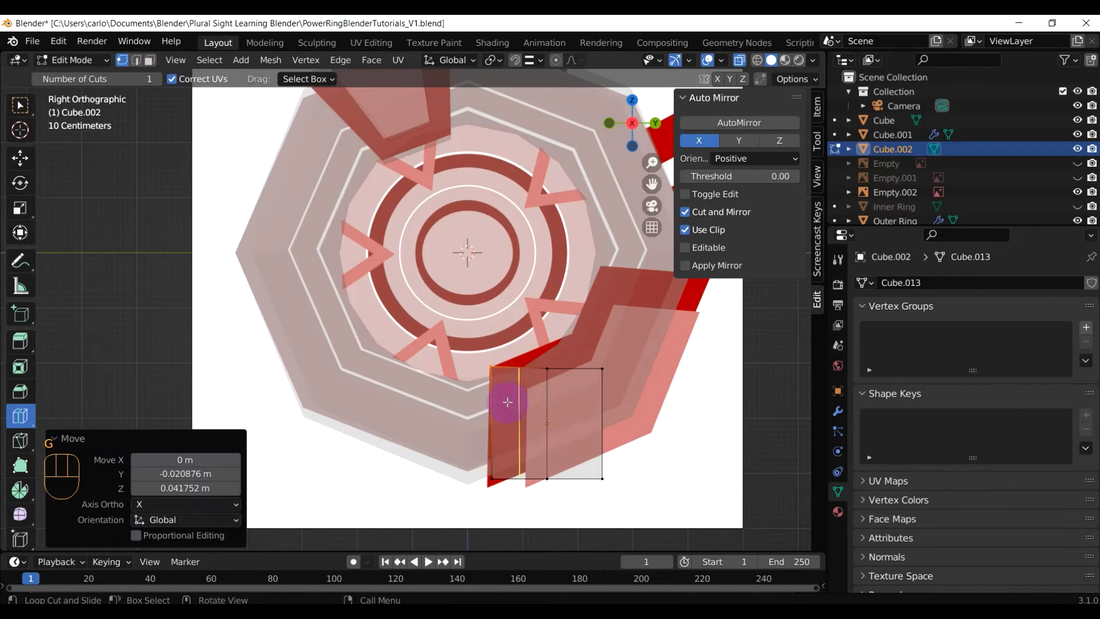
{"action": "key", "text": "g"}
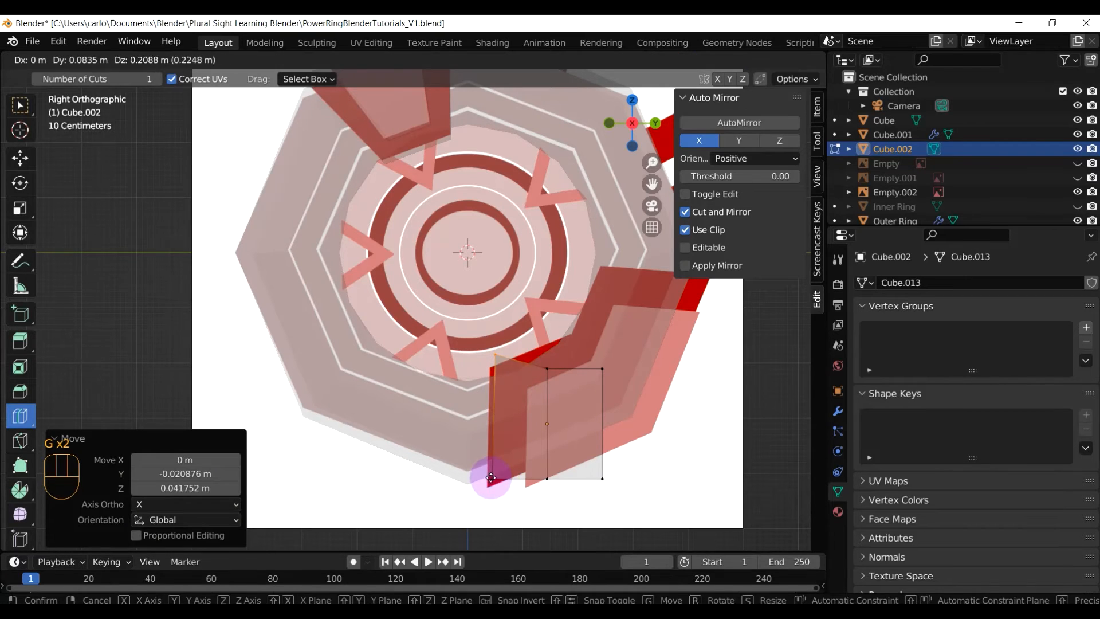
{"action": "left_click", "coordinate": [511, 504]}
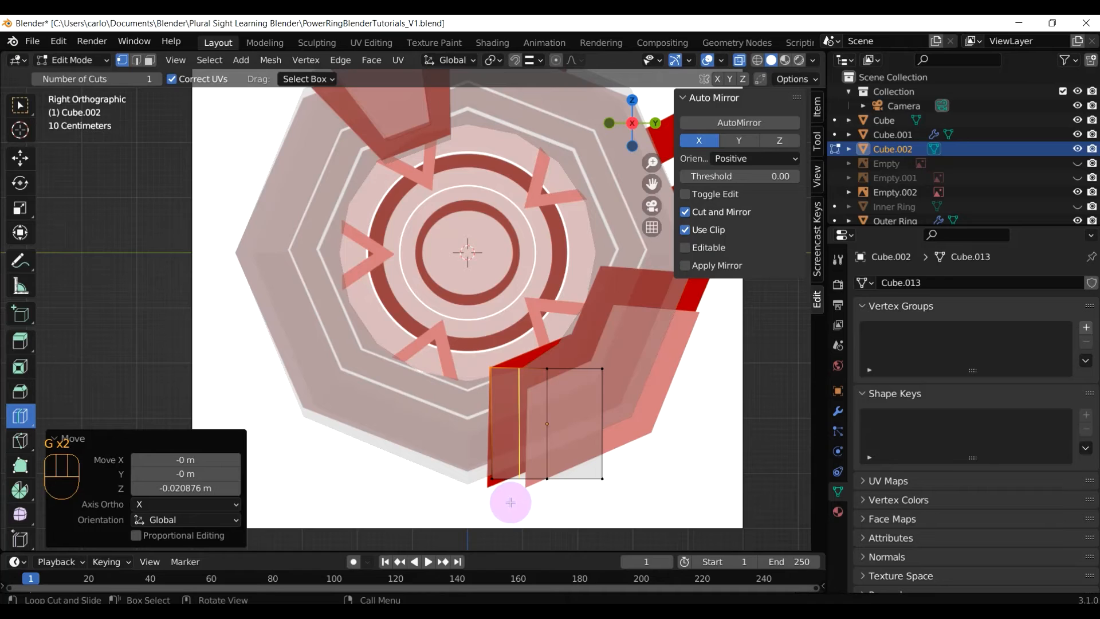
{"action": "key", "text": "c"}
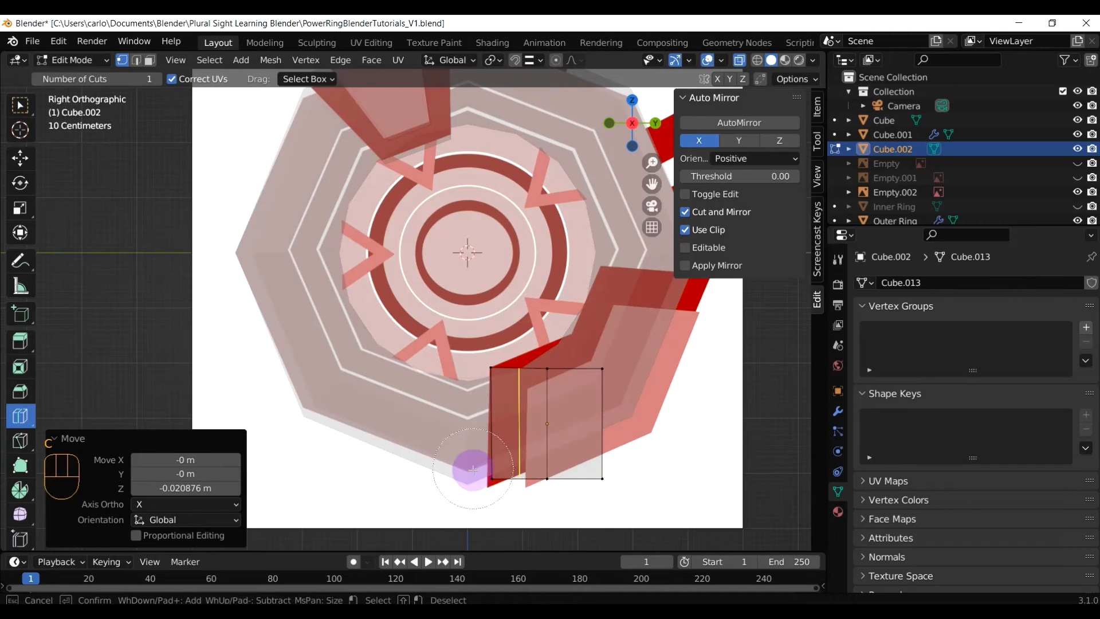
{"action": "left_click", "coordinate": [483, 479]}
{"action": "right_click", "coordinate": [482, 479]}
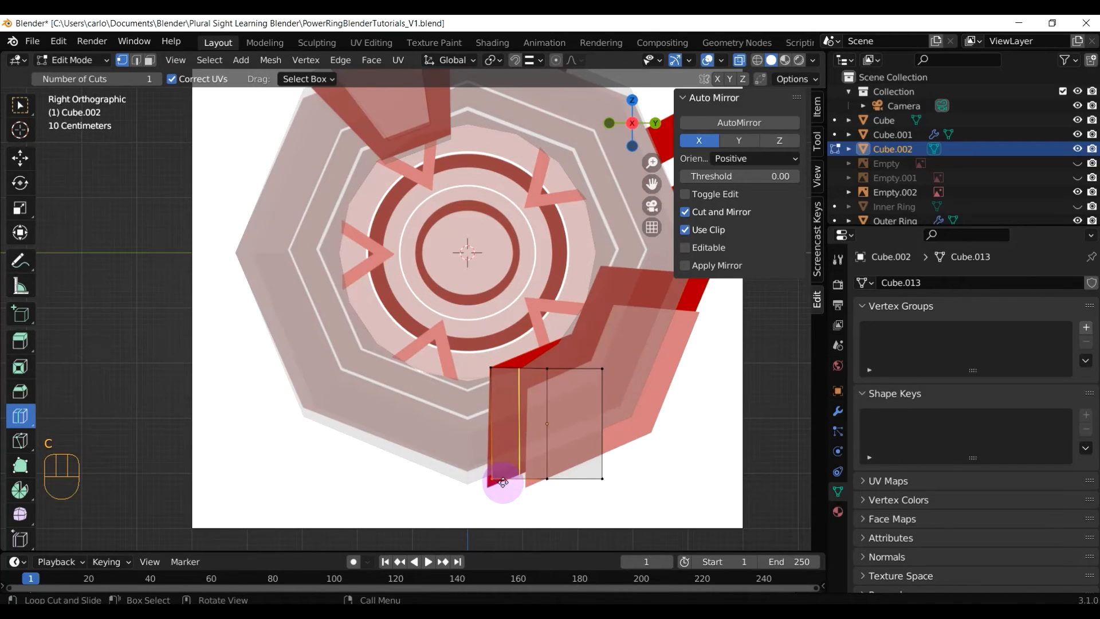
{"action": "key", "text": "g"}
{"action": "left_click", "coordinate": [497, 498]}
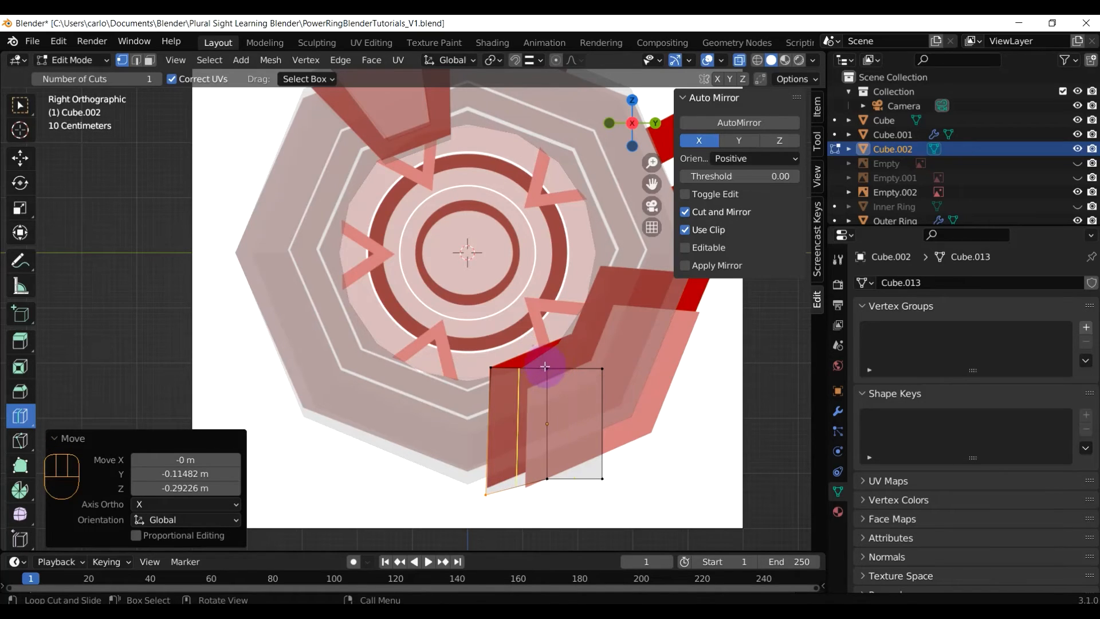
Pull one vertex into the fin's inner notch and another along its right edge
{"action": "key", "text": "c"}
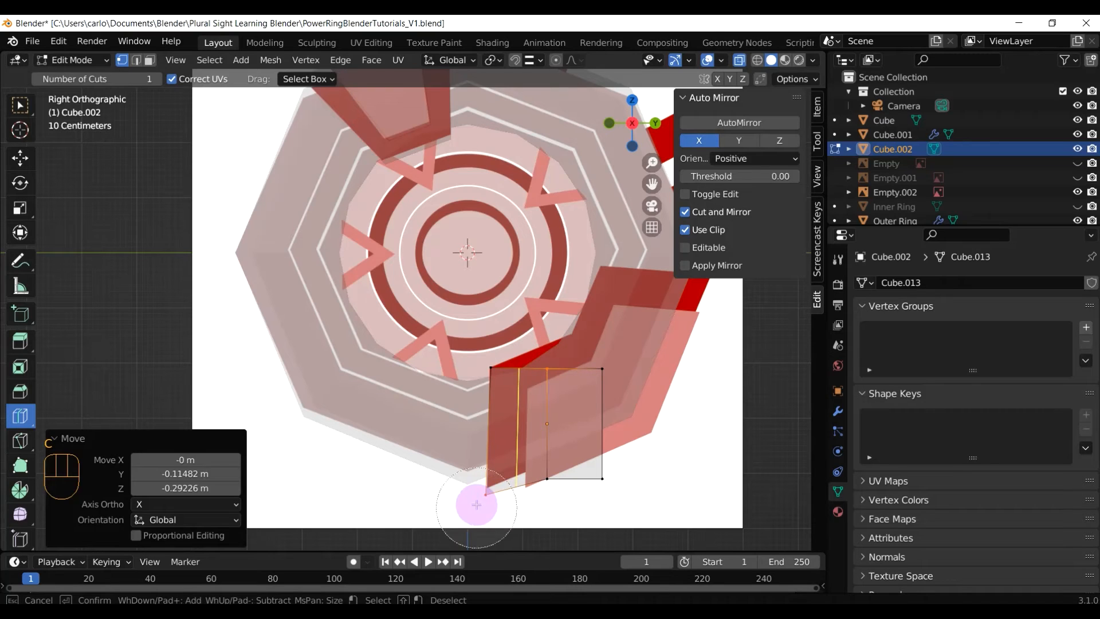
{"action": "right_click", "coordinate": [532, 473]}
{"action": "key", "text": "g"}
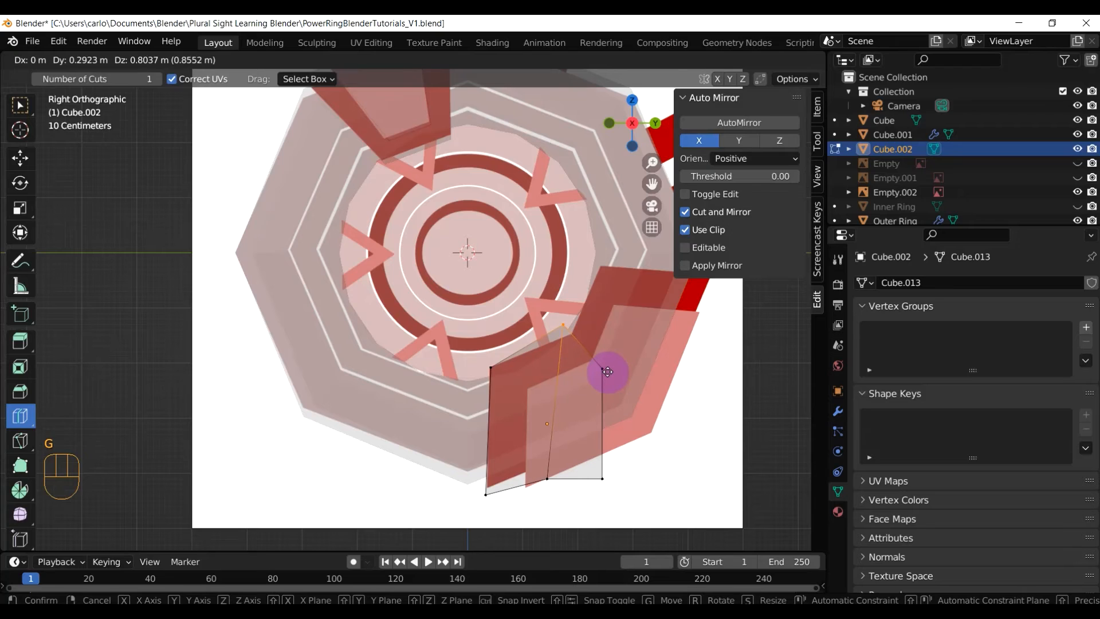
{"action": "left_click", "coordinate": [607, 371]}
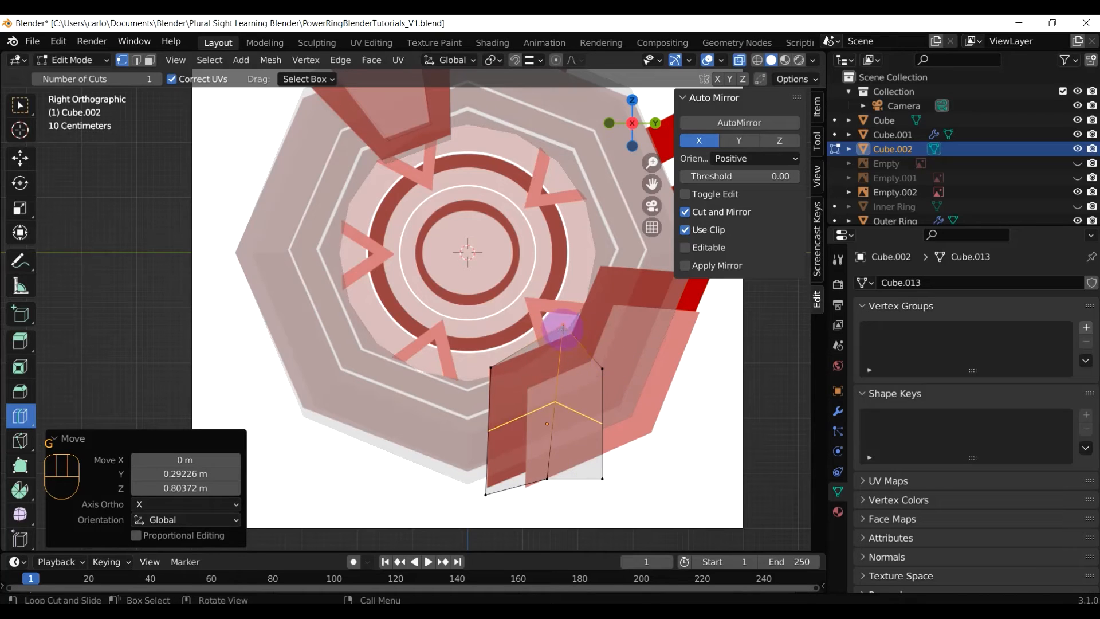
{"action": "key", "text": "c"}
{"action": "left_click", "coordinate": [608, 383]}
{"action": "right_click", "coordinate": [615, 381]}
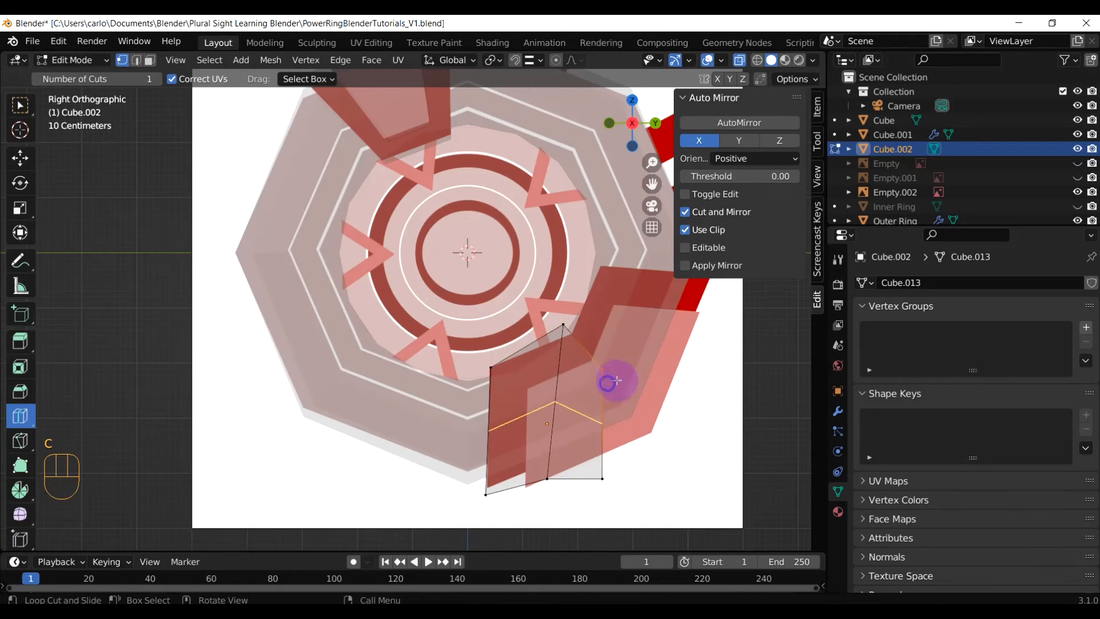
{"action": "key", "text": "g"}
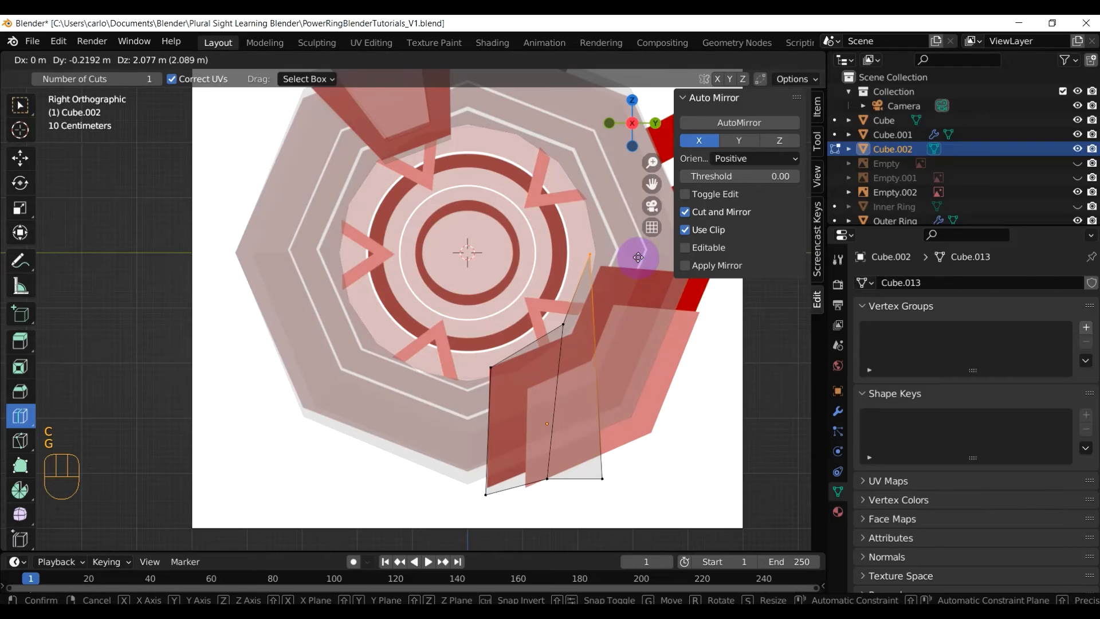
{"action": "left_click", "coordinate": [639, 262]}
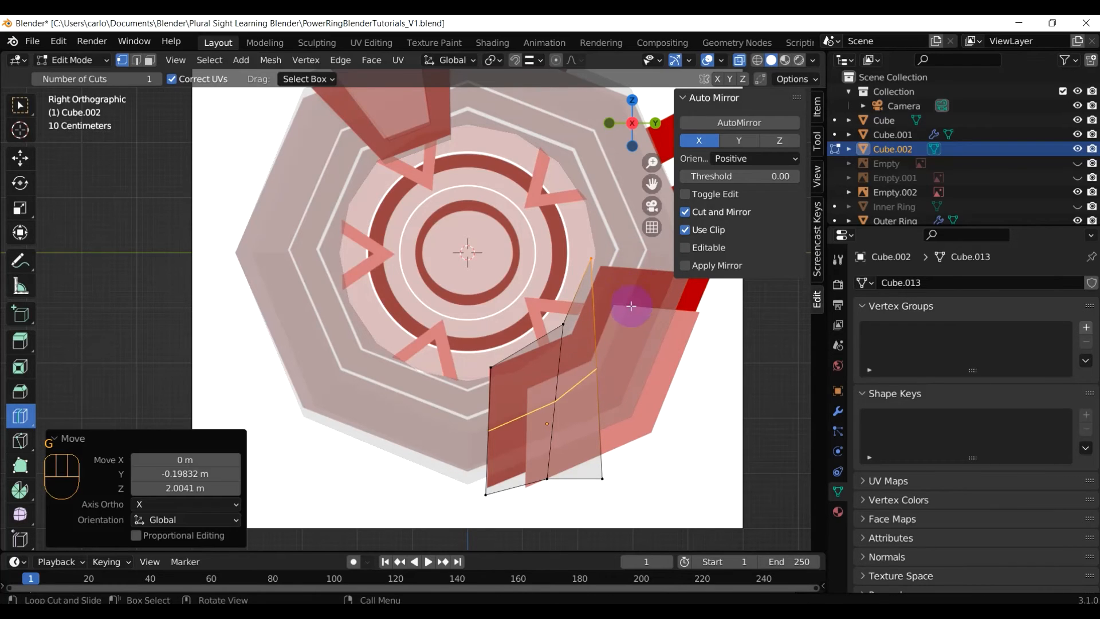
{"action": "key", "text": "g"}
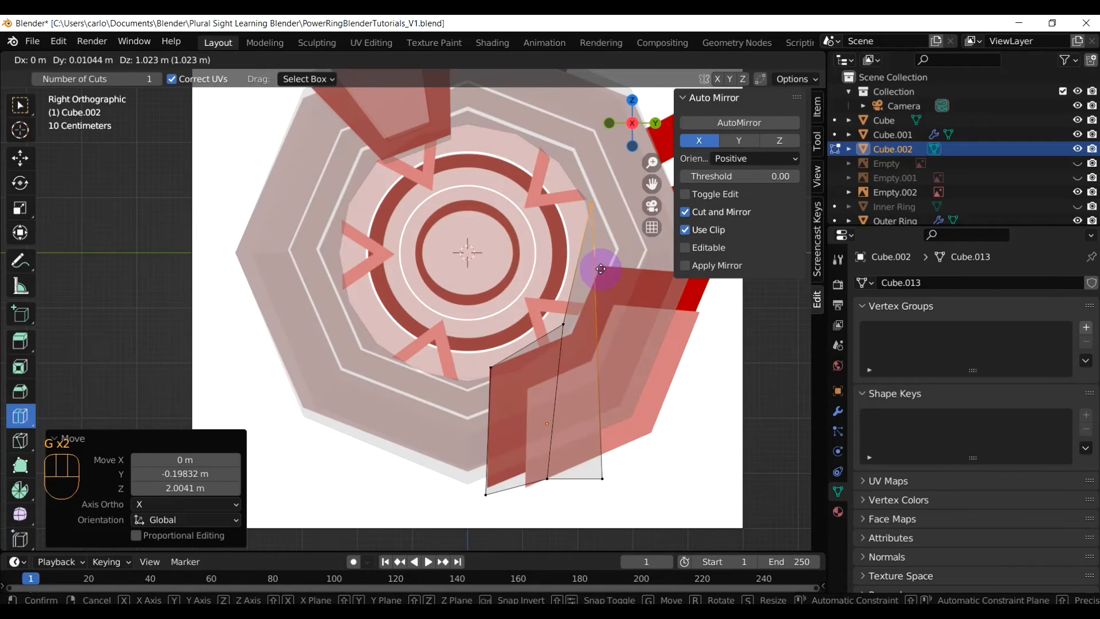
{"action": "left_click", "coordinate": [597, 327]}
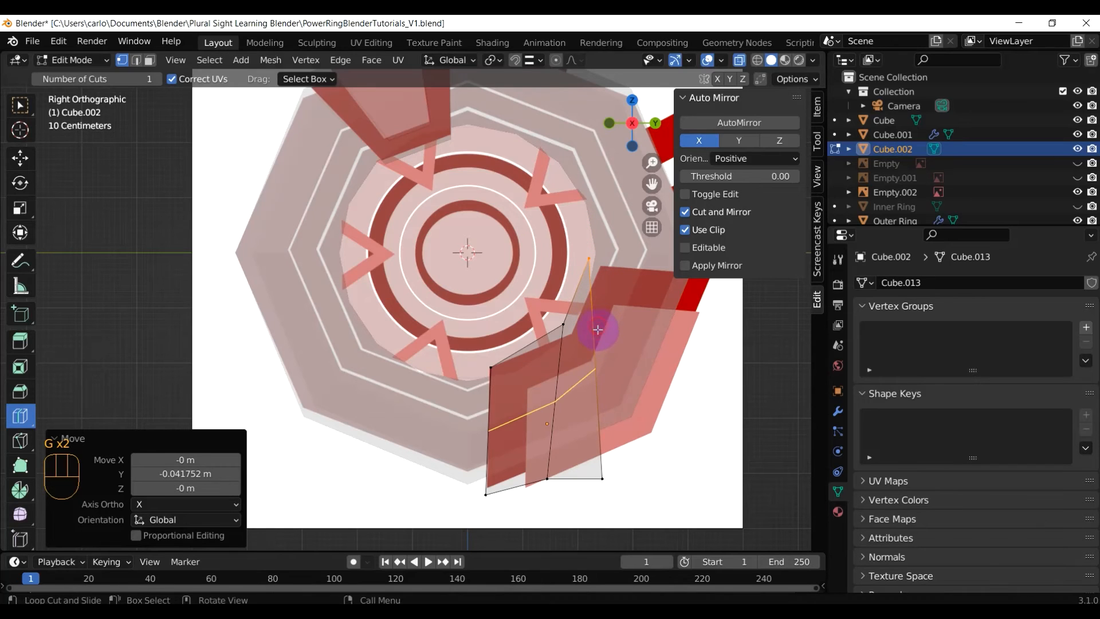
Snap the bottom-right vertex to the fin's outer corner and the bottom vertex onto its lower edge
{"action": "key", "text": "c"}
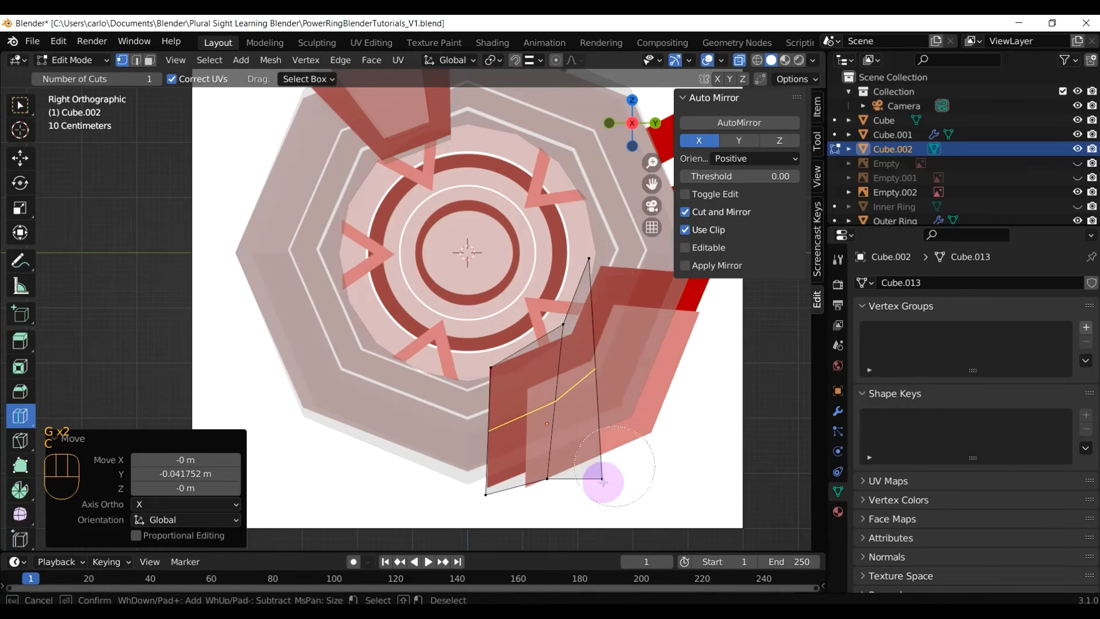
{"action": "left_click", "coordinate": [602, 478]}
{"action": "right_click", "coordinate": [628, 466]}
{"action": "key", "text": "g"}
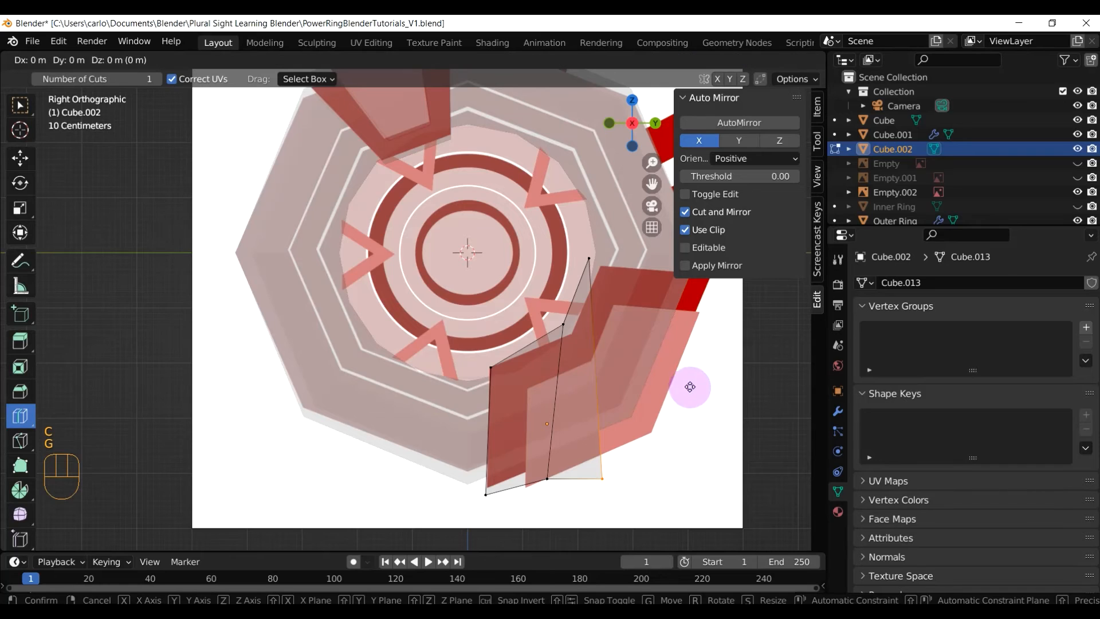
{"action": "left_click", "coordinate": [782, 263]}
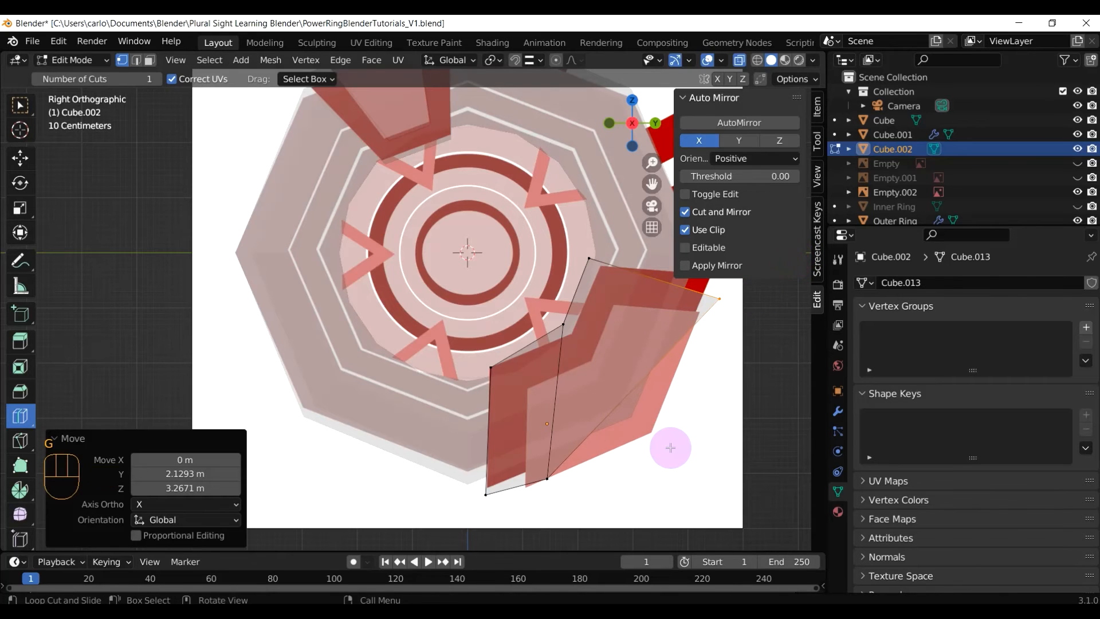
{"action": "middle_click_drag", "start_coordinate": [668, 444], "coordinate": [565, 473], "text": "shift"}
{"action": "key", "text": "g"}
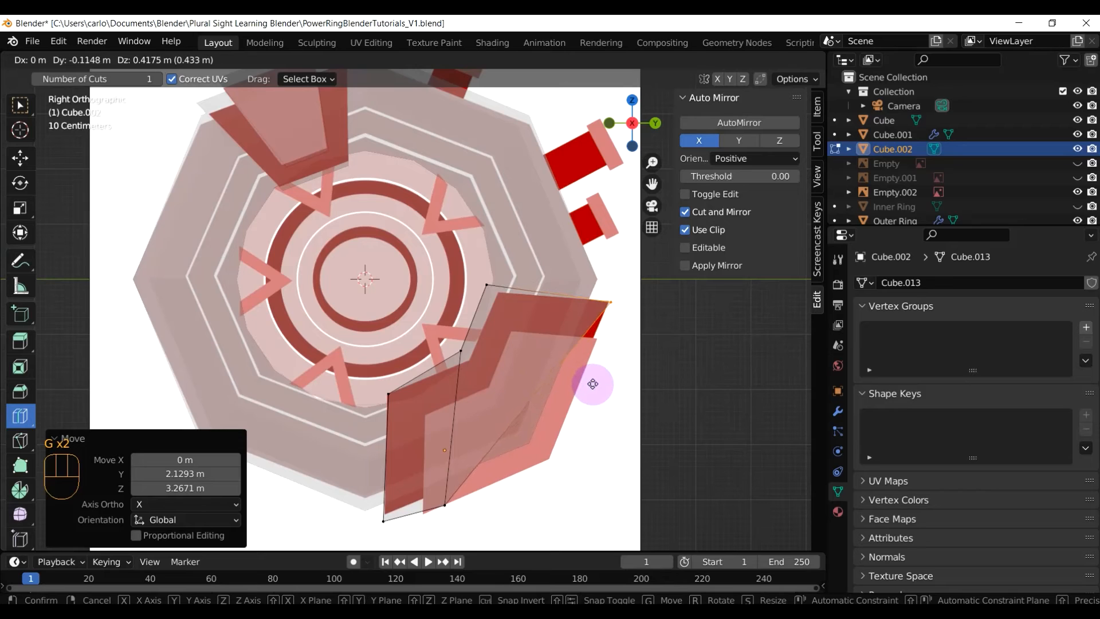
{"action": "left_click", "coordinate": [593, 383]}
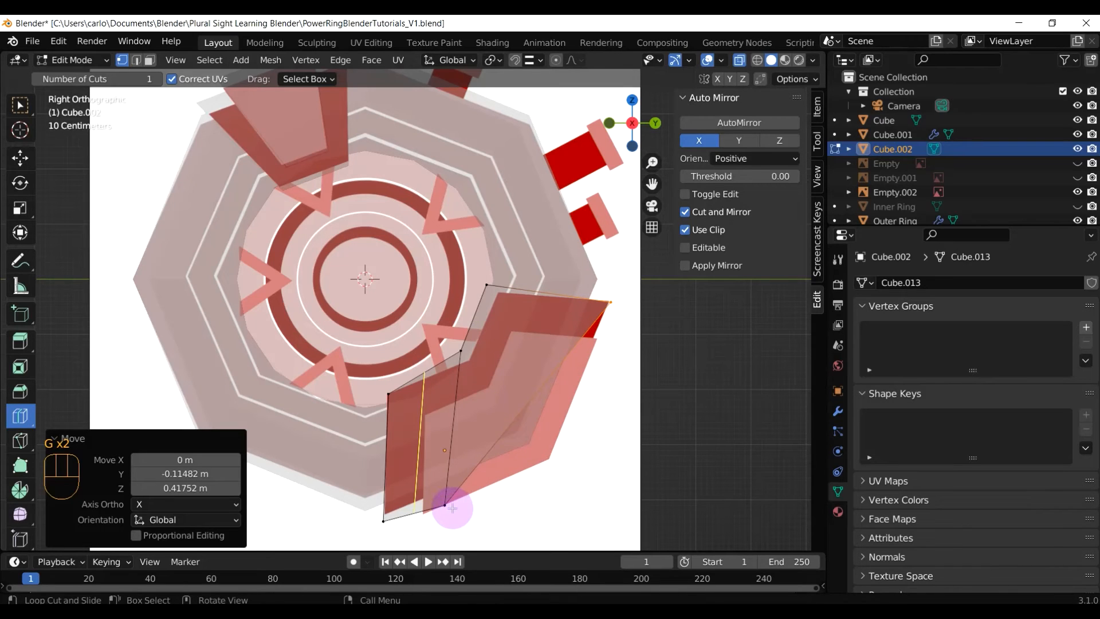
{"action": "key", "text": "c"}
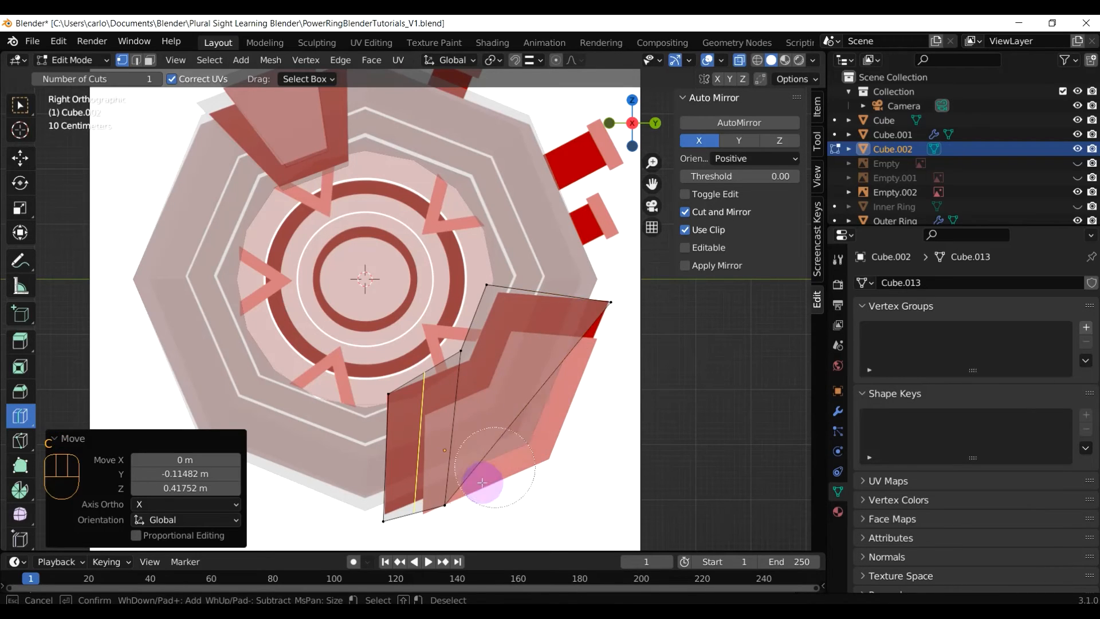
{"action": "left_click", "coordinate": [448, 495]}
{"action": "right_click", "coordinate": [448, 494]}
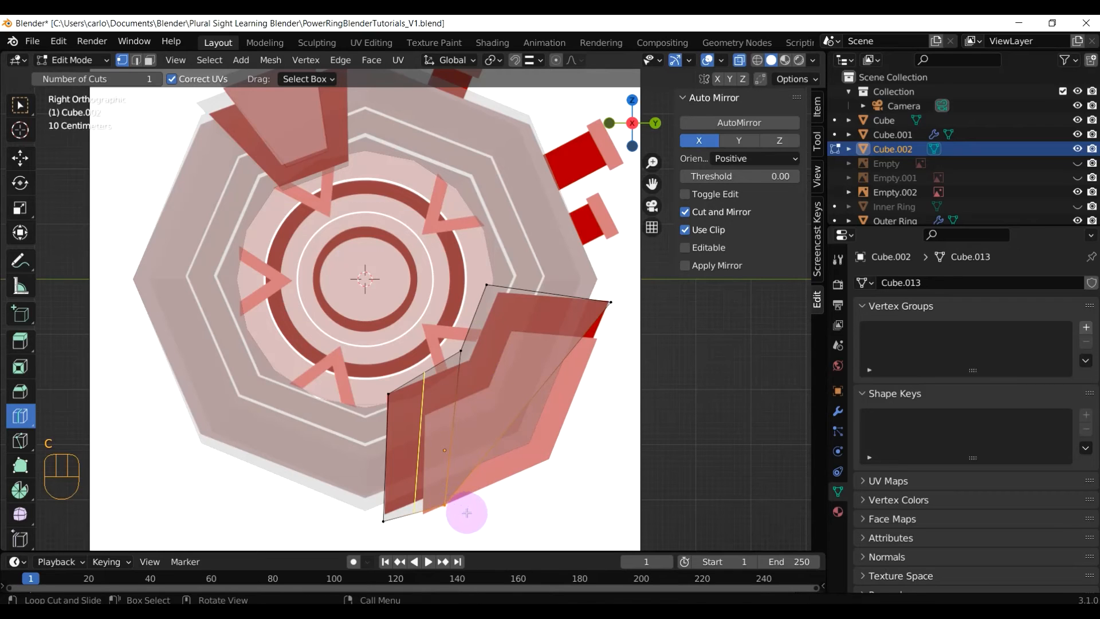
{"action": "key", "text": "g"}
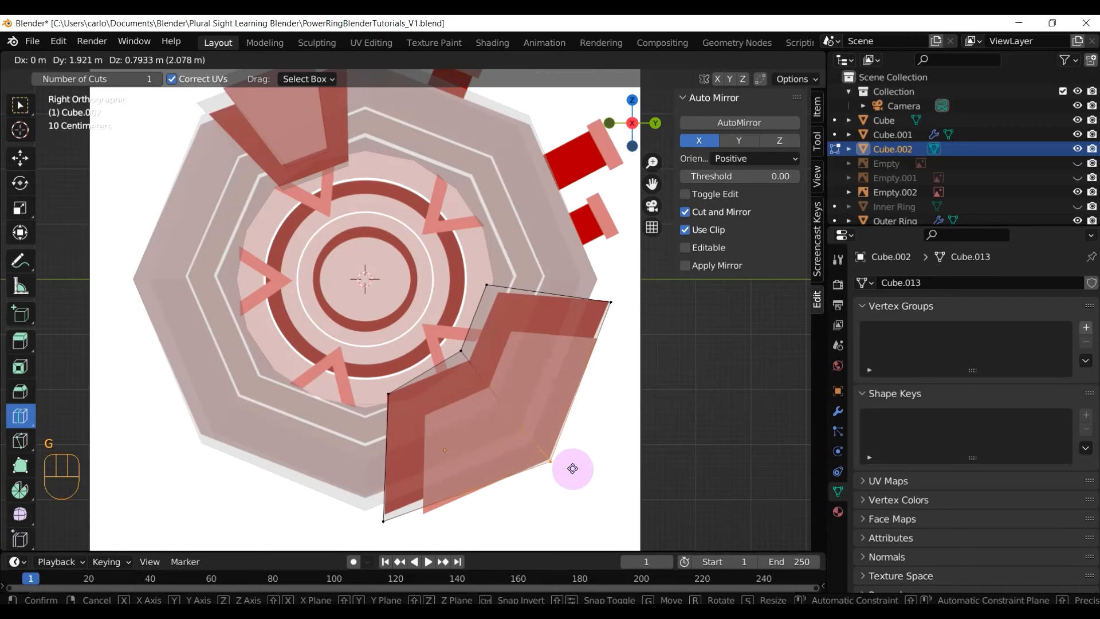
{"action": "middle_click_drag", "start_coordinate": [592, 477], "coordinate": [521, 422]}
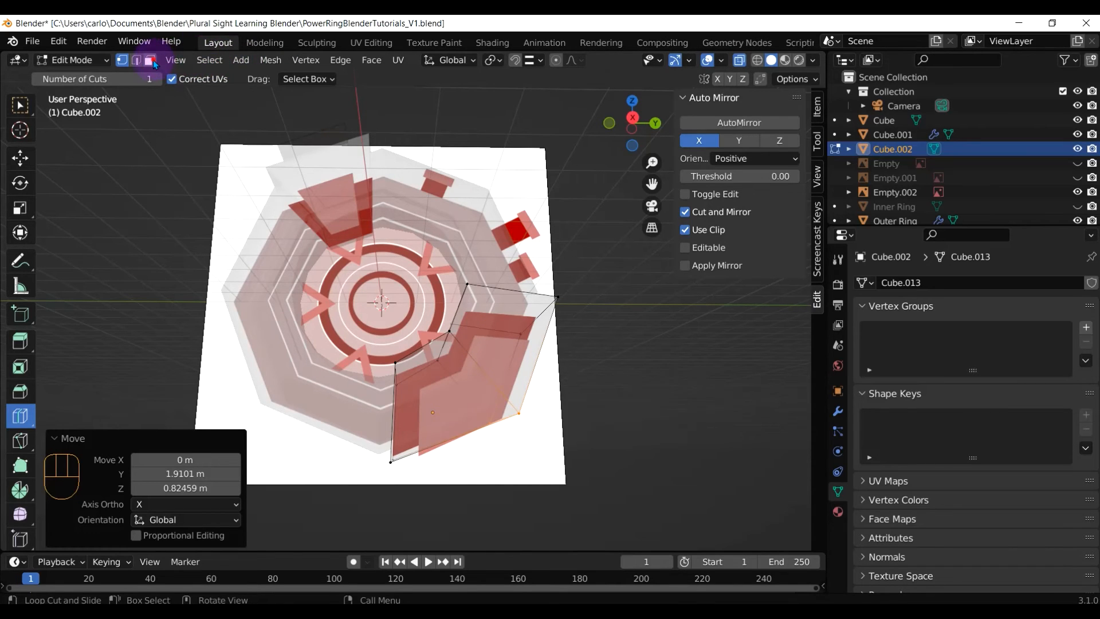
Add an edge loop across the piece, then switch back to plain selection
{"action": "middle_click_drag", "start_coordinate": [441, 387], "coordinate": [490, 403]}
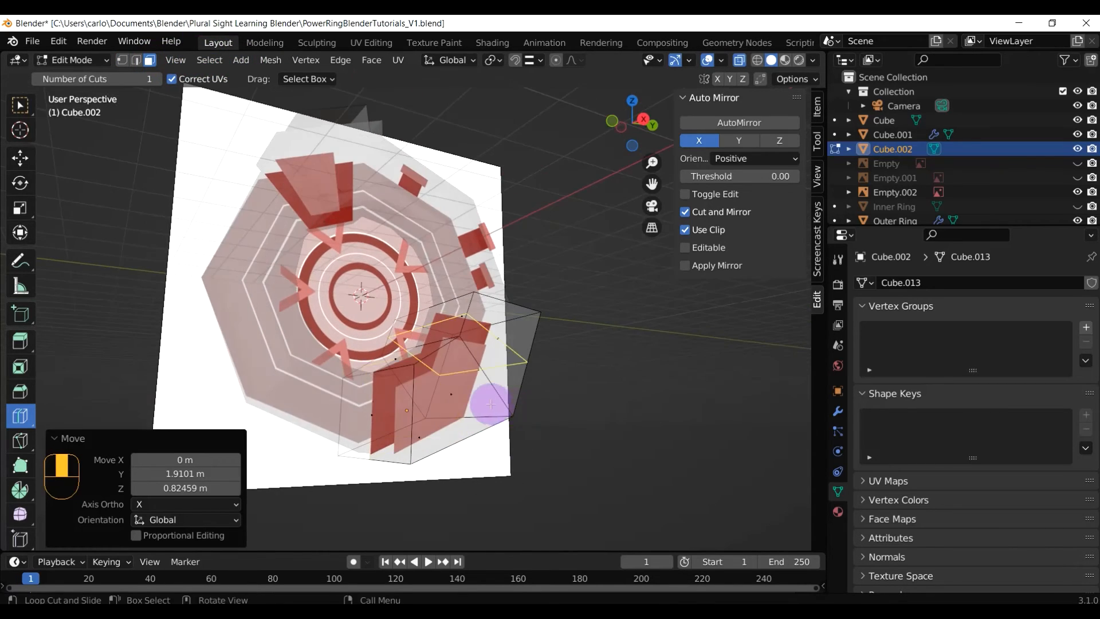
{"action": "left_click", "coordinate": [455, 390]}
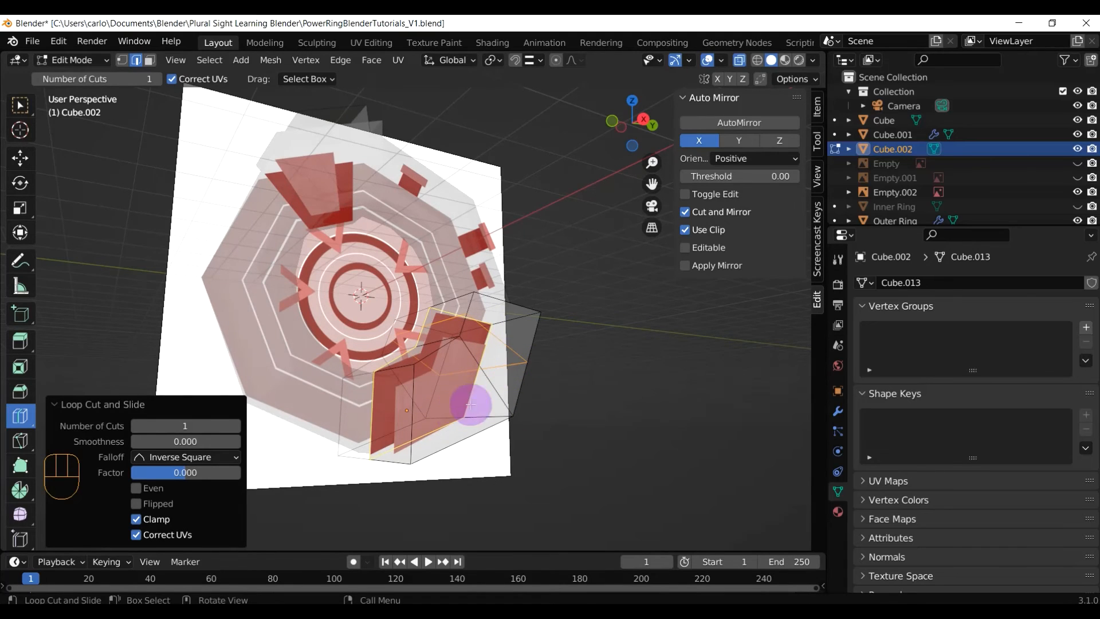
{"action": "middle_click_drag", "start_coordinate": [509, 397], "coordinate": [554, 416]}
{"action": "left_click", "coordinate": [20, 105]}
{"action": "left_click", "coordinate": [465, 408]}
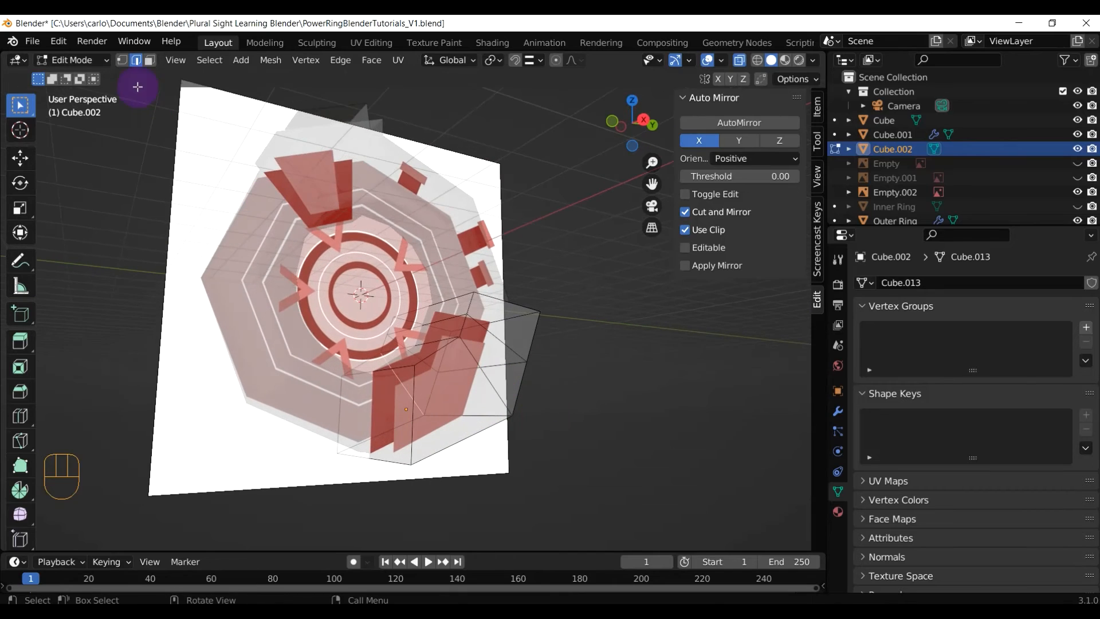
Try selecting the piece's fin faces, undoing a stray cleared selection with Ctrl+Z
{"action": "left_click", "coordinate": [449, 395]}
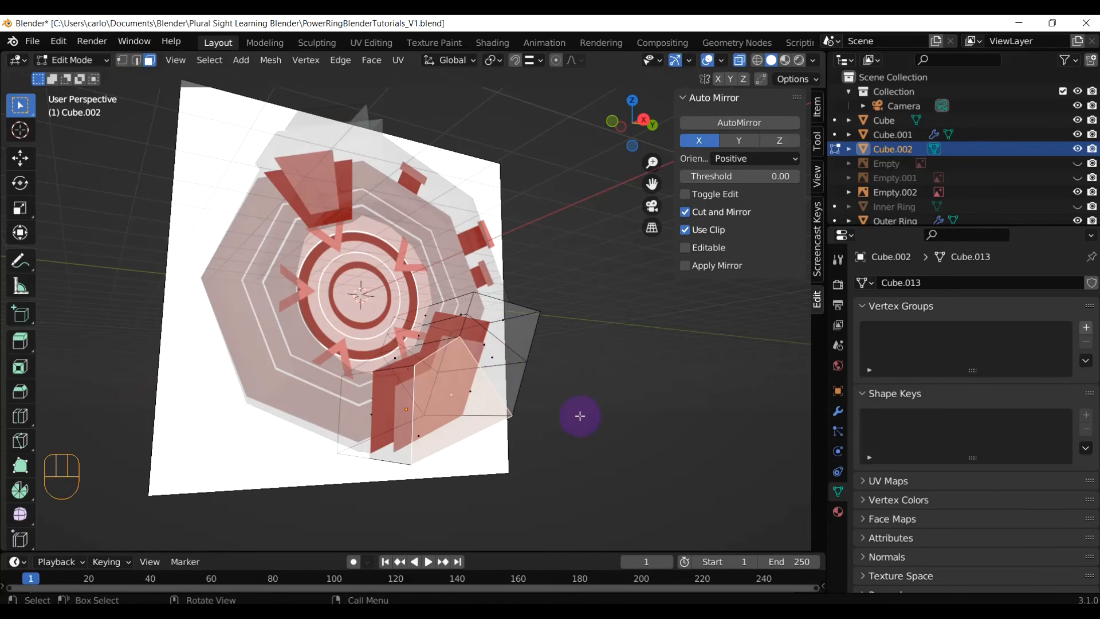
{"action": "middle_click_drag", "start_coordinate": [580, 416], "coordinate": [442, 299]}
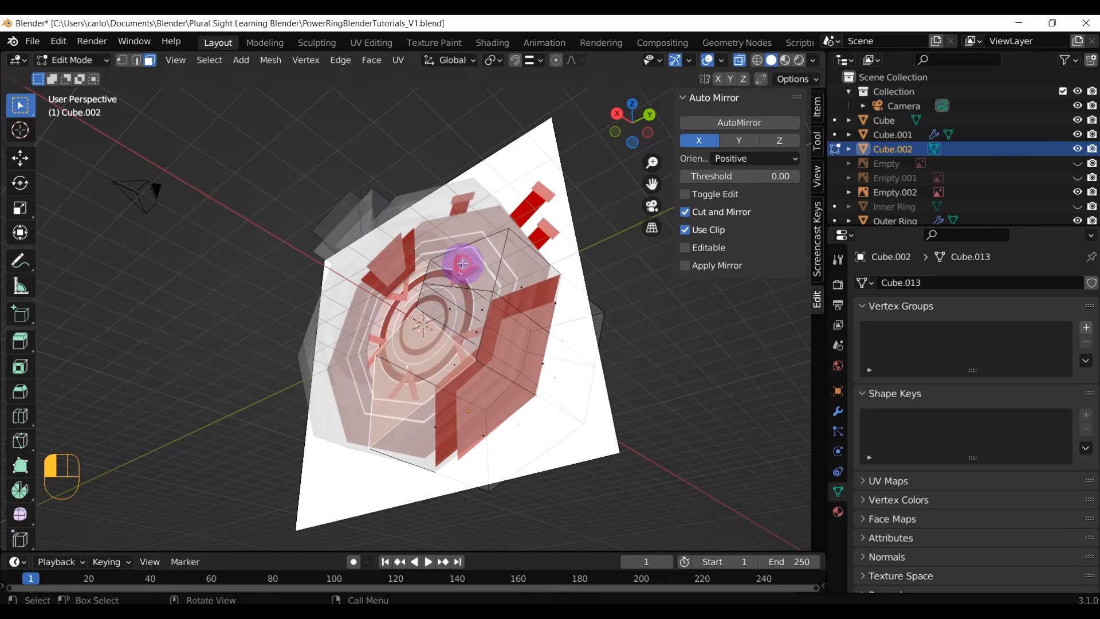
{"action": "middle_click_drag", "start_coordinate": [462, 263], "coordinate": [582, 407]}
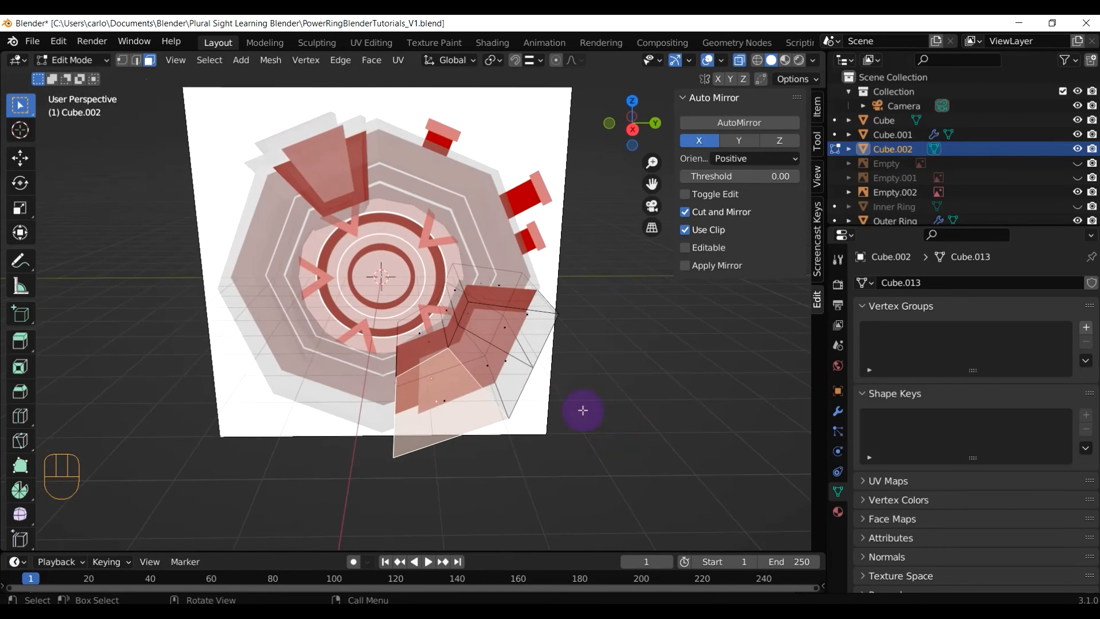
{"action": "left_click", "coordinate": [498, 367]}
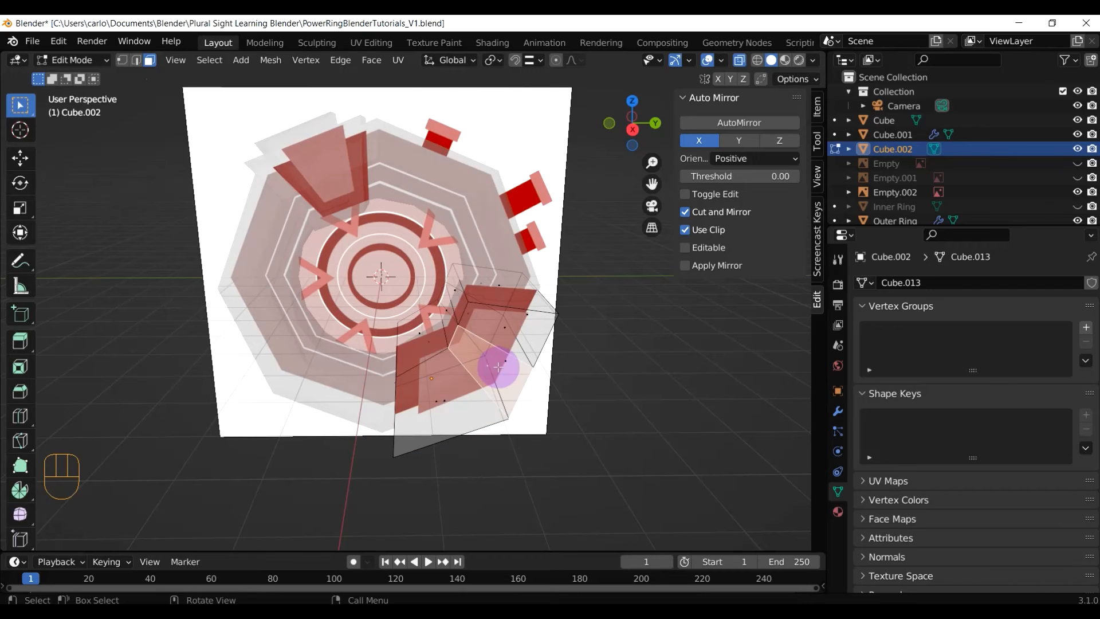
{"action": "left_click", "coordinate": [506, 327], "text": "shift"}
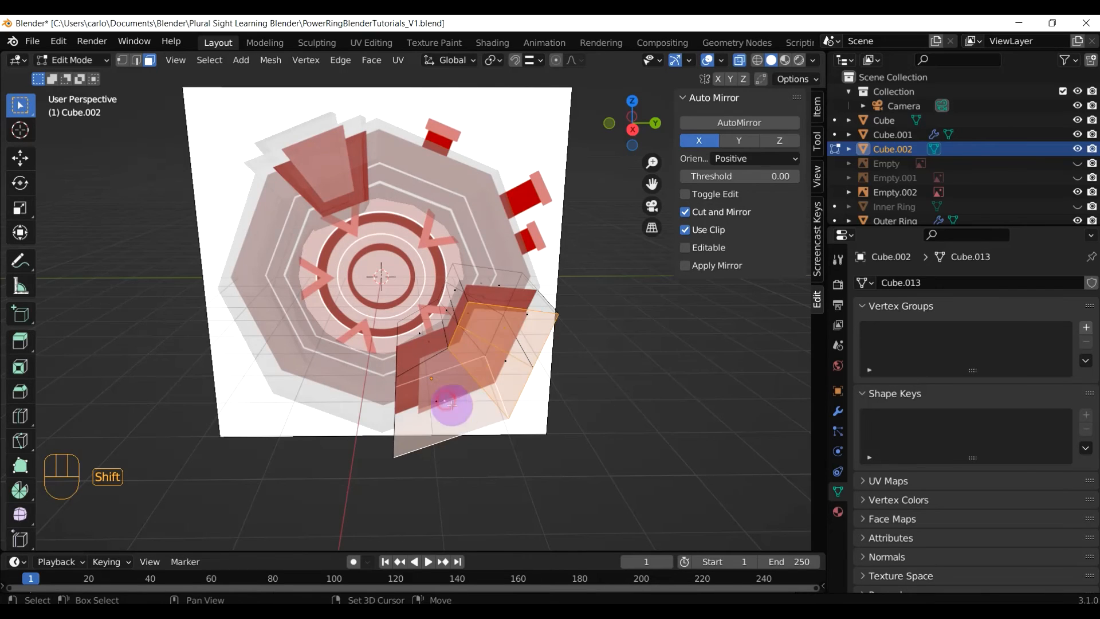
{"action": "mouse_move", "coordinate": [449, 401]}
{"action": "middle_mouse_down"}
{"action": "mouse_move", "coordinate": [511, 430]}
{"action": "mouse_move", "coordinate": [486, 400]}
{"action": "mouse_move", "coordinate": [453, 395]}
{"action": "middle_mouse_up"}
{"action": "left_click", "coordinate": [453, 394], "text": "shift"}
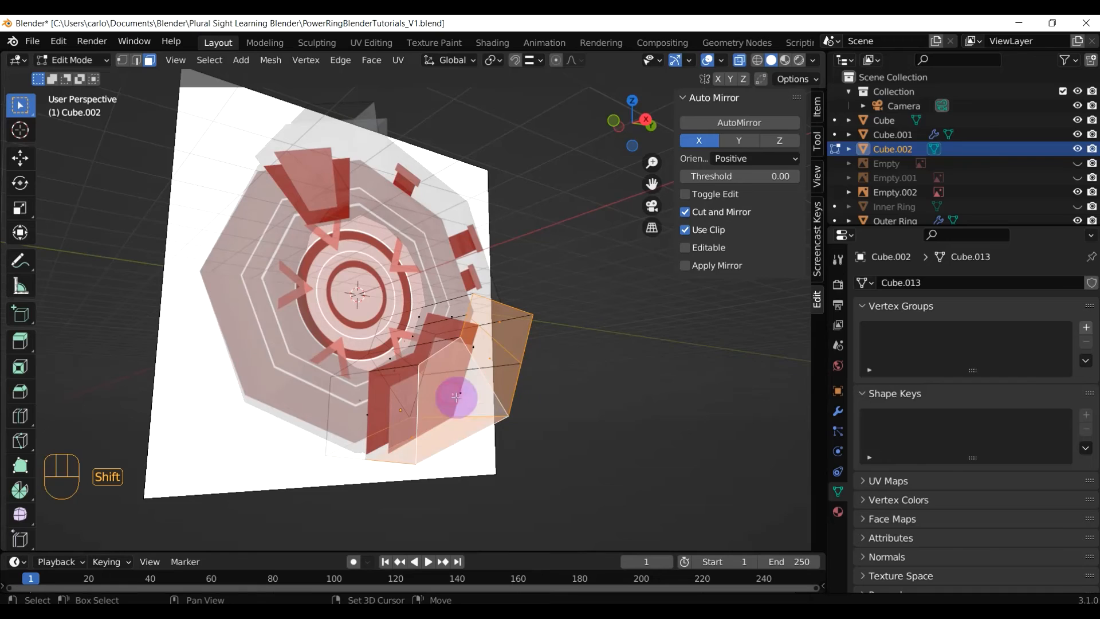
{"action": "left_click", "coordinate": [562, 452]}
{"action": "key", "text": "ctrl+z"}
{"action": "key", "text": "ctrl+z"}
{"action": "key", "text": "ctrl+z"}
{"action": "key", "text": "ctrl+z"}
{"action": "key", "text": "ctrl+z"}
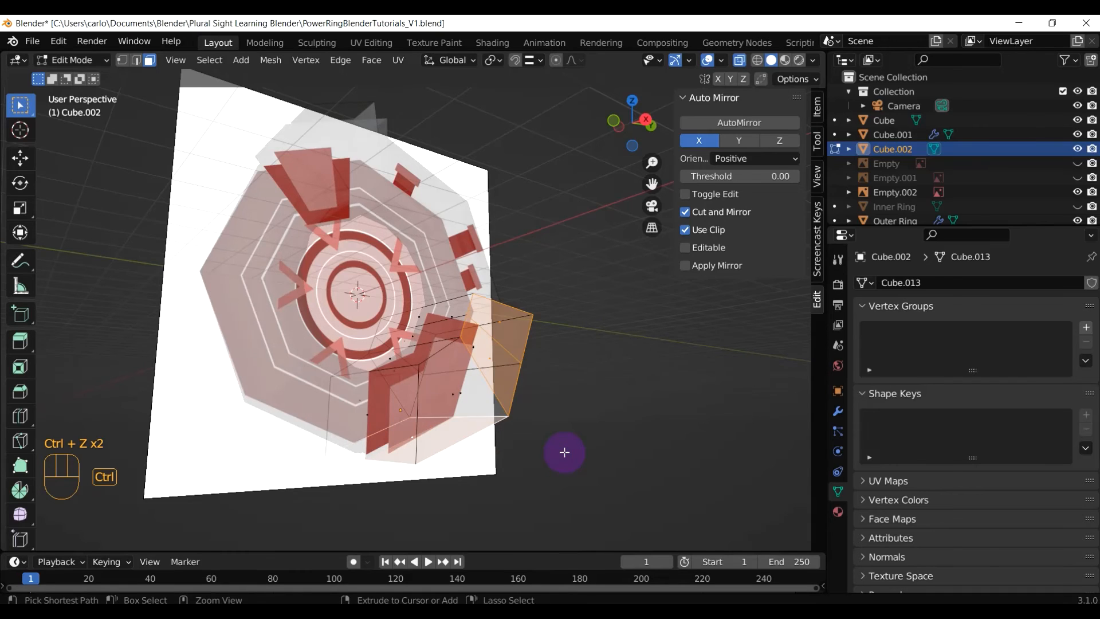
{"action": "key", "text": "ctrl+z"}
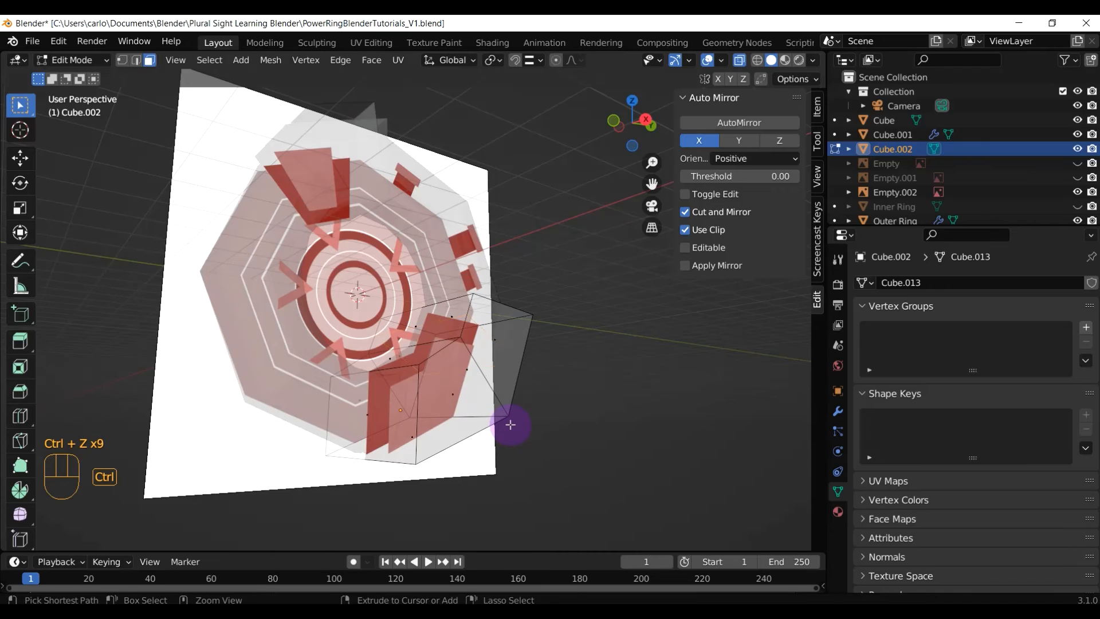
Select the lower-left and upper-right fin faces and switch to Right Orthographic view
{"action": "middle_click_drag", "start_coordinate": [503, 423], "coordinate": [439, 398]}
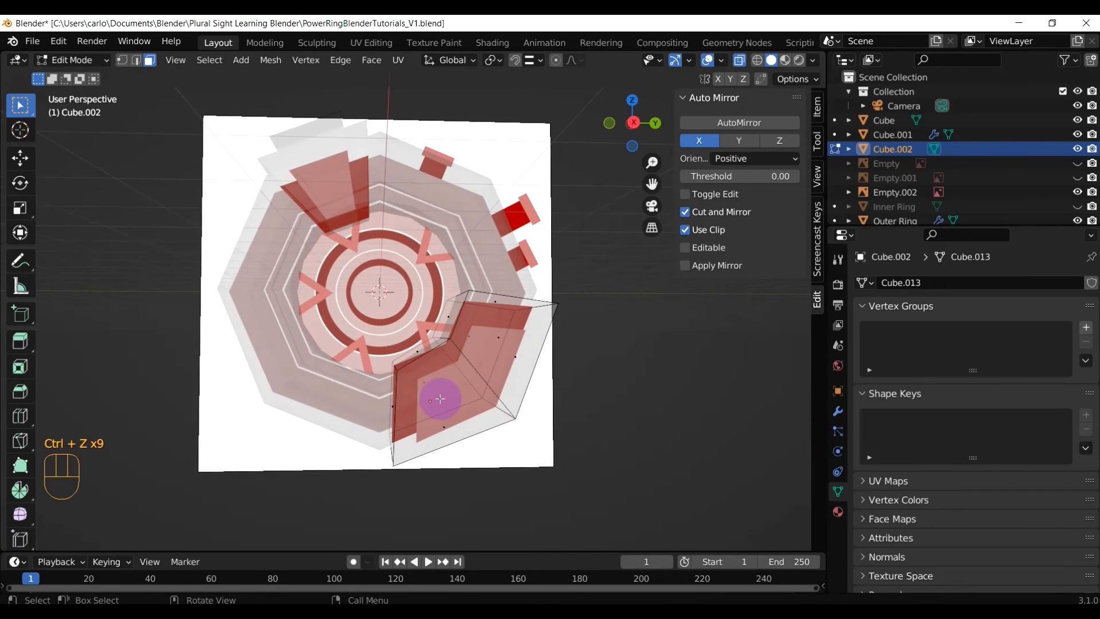
{"action": "left_click", "coordinate": [439, 396]}
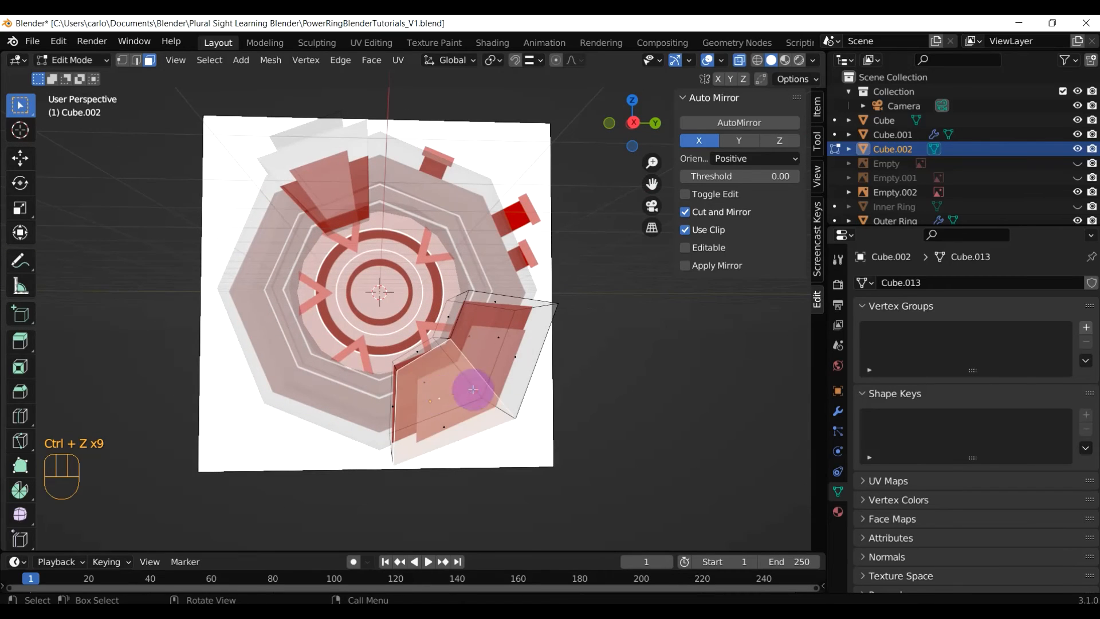
{"action": "left_click", "coordinate": [497, 335], "text": "shift"}
{"action": "mouse_move", "coordinate": [560, 449]}
{"action": "middle_mouse_down"}
{"action": "mouse_move", "coordinate": [515, 368]}
{"action": "mouse_move", "coordinate": [545, 438]}
{"action": "middle_mouse_up"}
{"action": "key", "text": "KP_3"}
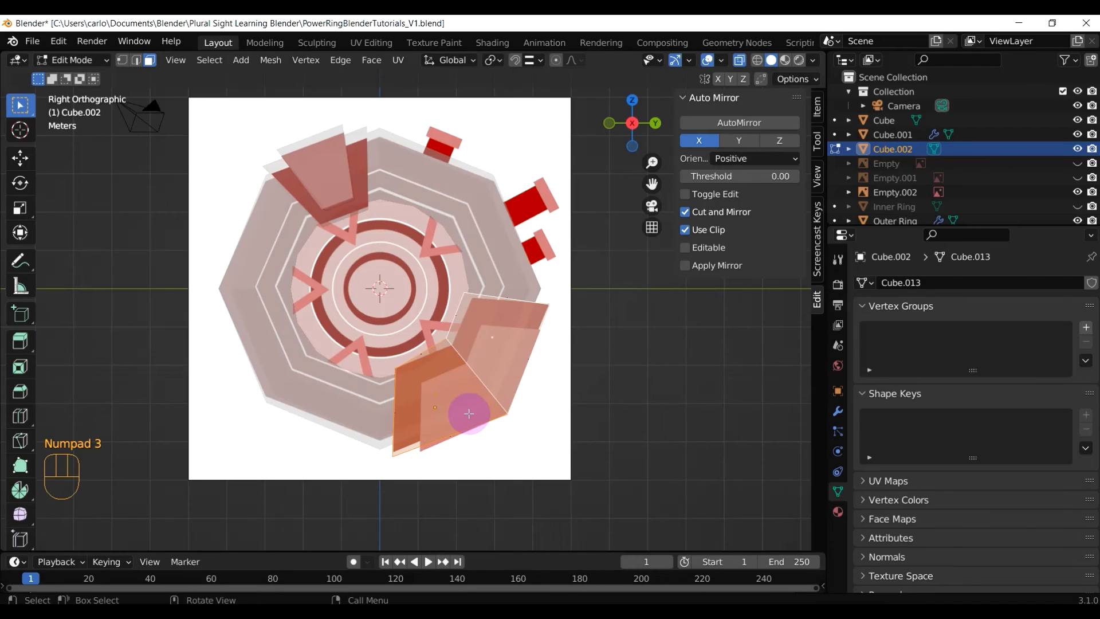
Duplicate the two fin faces, scale the copy to 0.762, and shift it 0.42086 m Y, −0.48098 m Z
{"action": "key", "text": "shift+d"}
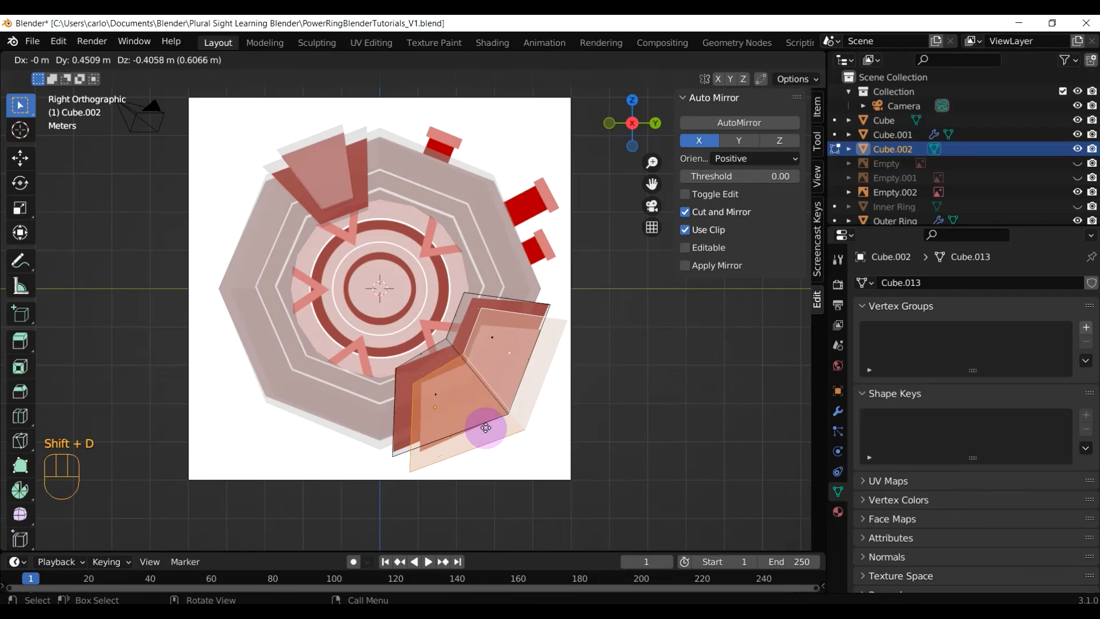
{"action": "right_click", "coordinate": [485, 427]}
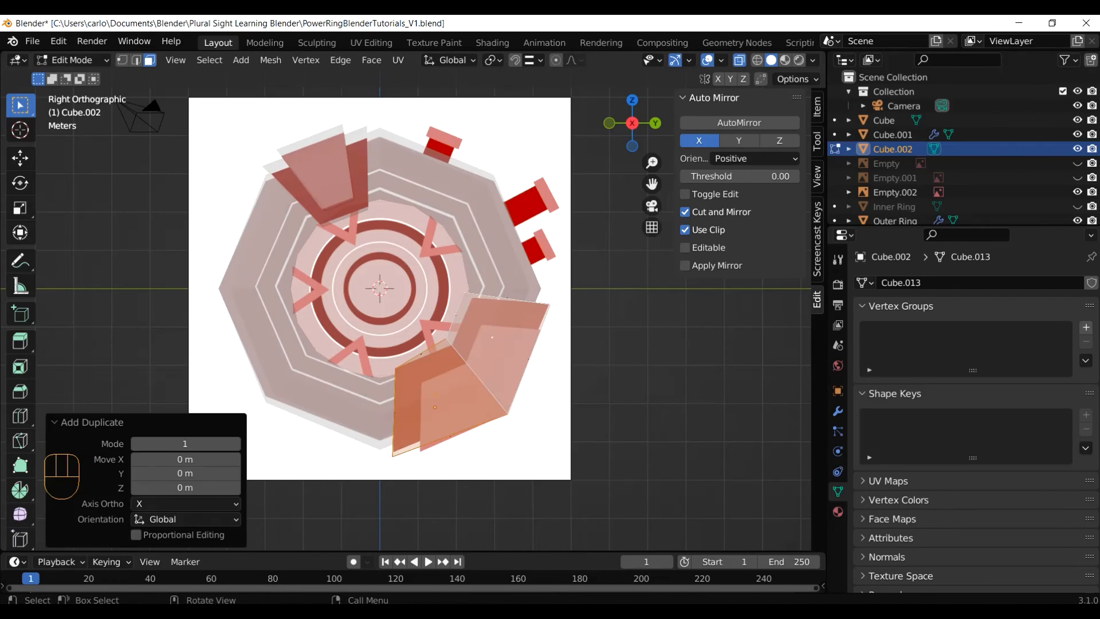
{"action": "key", "text": "s"}
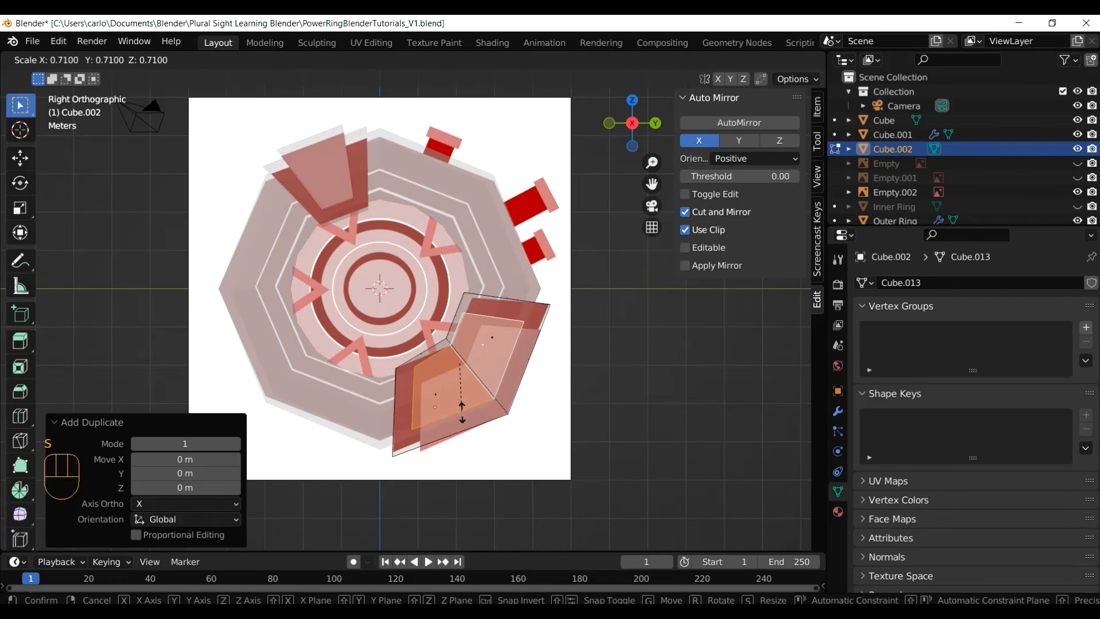
{"action": "left_click", "coordinate": [462, 408]}
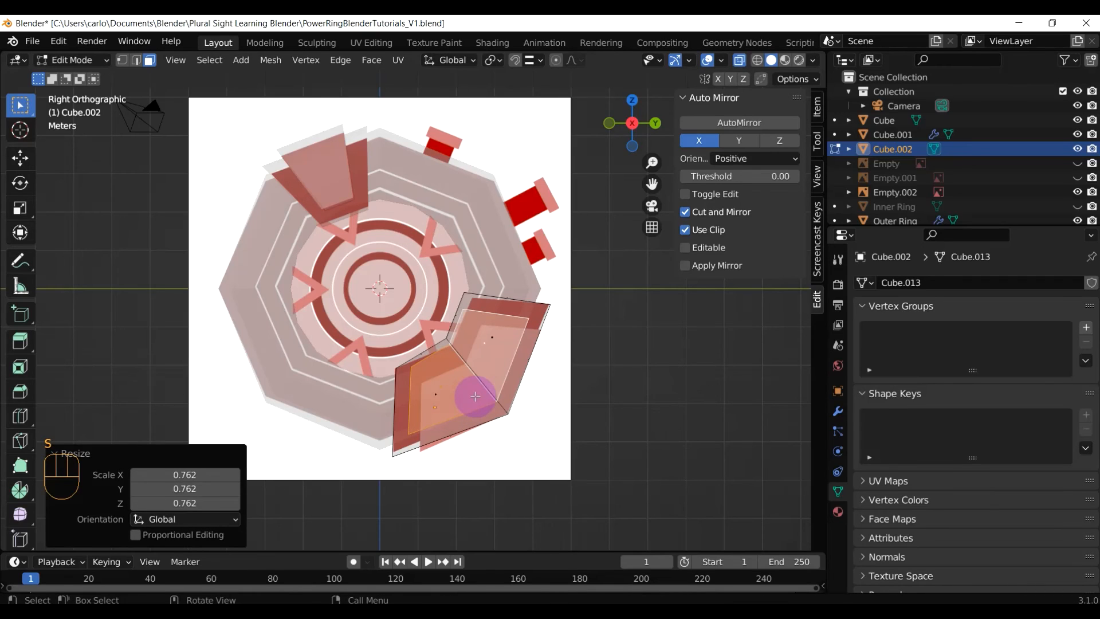
{"action": "key", "text": "g"}
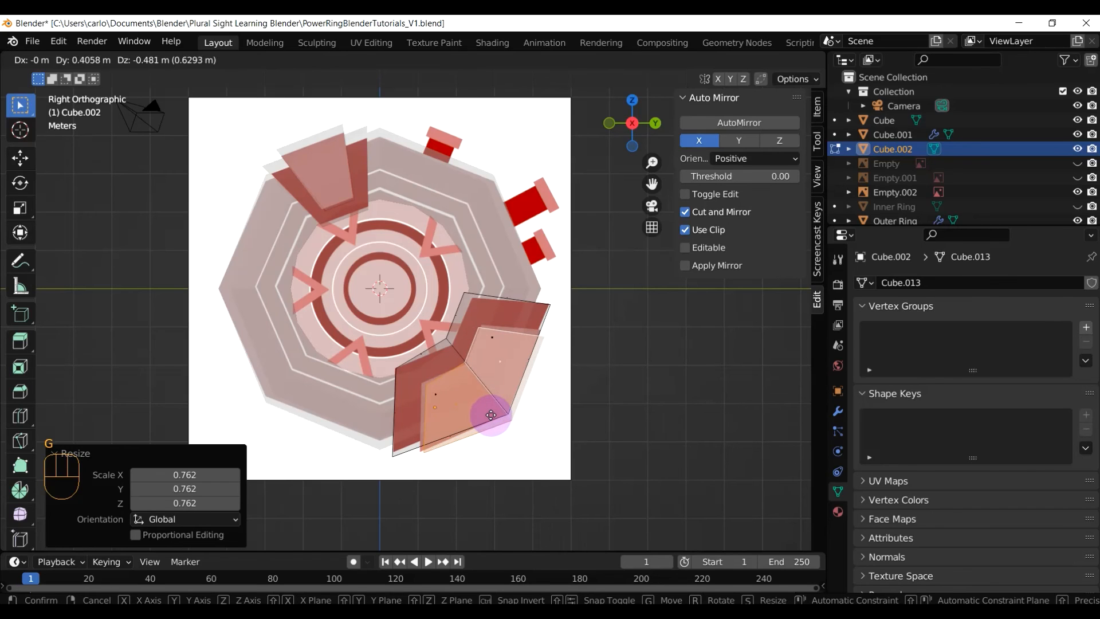
{"action": "left_click", "coordinate": [491, 415]}
{"action": "middle_click_drag", "start_coordinate": [523, 449], "coordinate": [378, 449]}
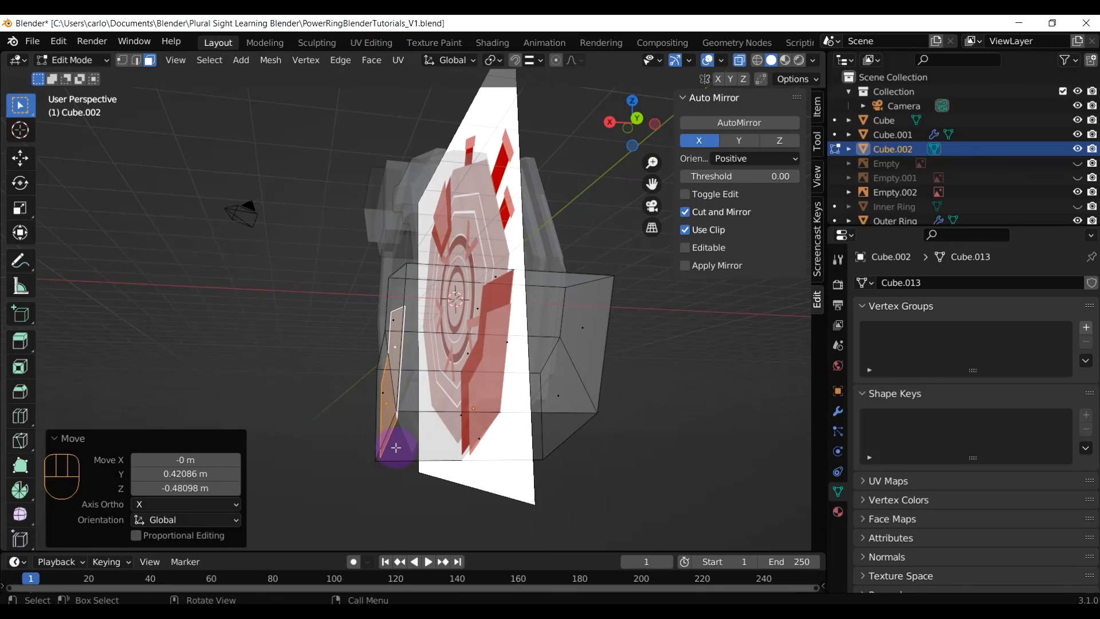
Extrude the copied fin faces to −0.35448 m after a few retries, then select the whole mesh
{"action": "key", "text": "e"}
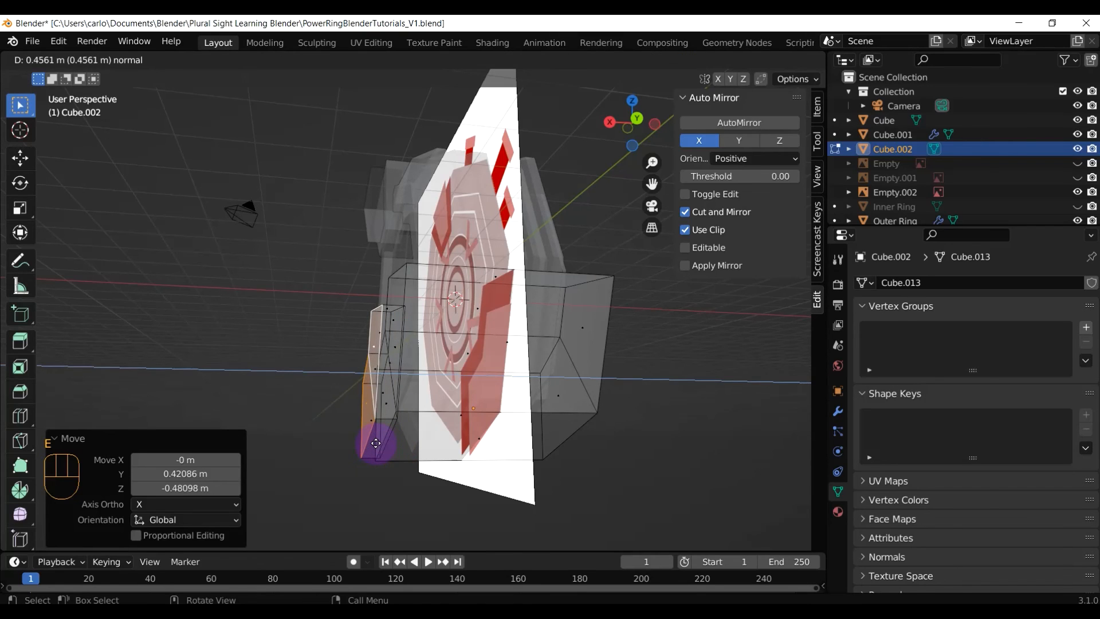
{"action": "left_click", "coordinate": [376, 442]}
{"action": "mouse_move", "coordinate": [405, 405]}
{"action": "middle_mouse_down"}
{"action": "mouse_move", "coordinate": [422, 400]}
{"action": "mouse_move", "coordinate": [393, 410]}
{"action": "middle_mouse_up"}
{"action": "key", "text": "ctrl+z"}
{"action": "key", "text": "e"}
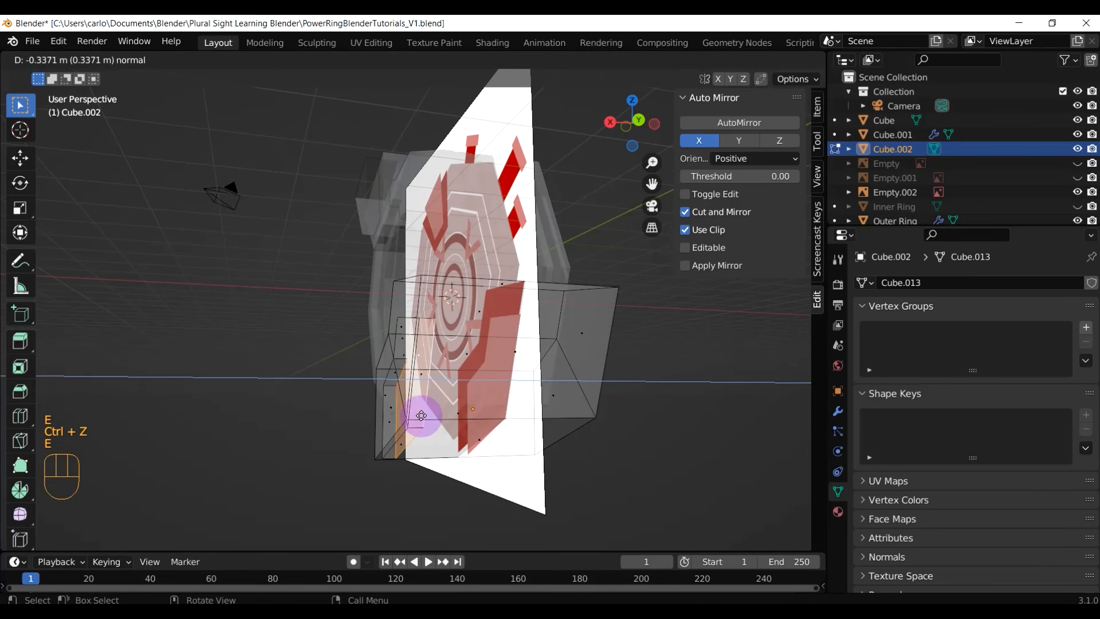
{"action": "left_click", "coordinate": [402, 408]}
{"action": "middle_click_drag", "start_coordinate": [390, 400], "coordinate": [435, 400]}
{"action": "key", "text": "e"}
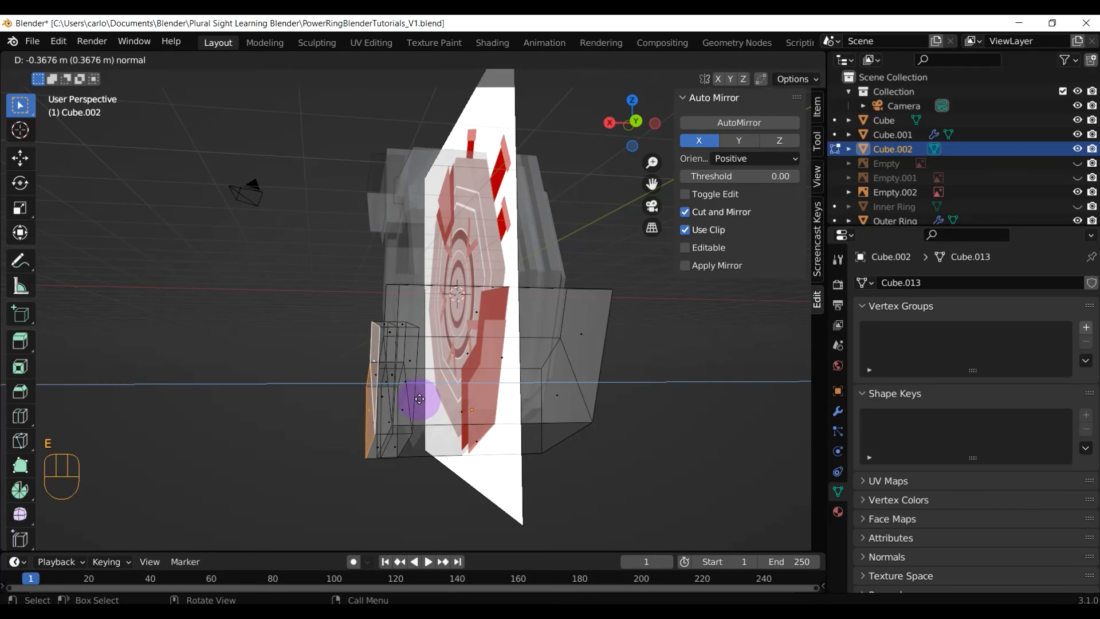
{"action": "left_click", "coordinate": [393, 456]}
{"action": "middle_click_drag", "start_coordinate": [393, 456], "coordinate": [545, 373]}
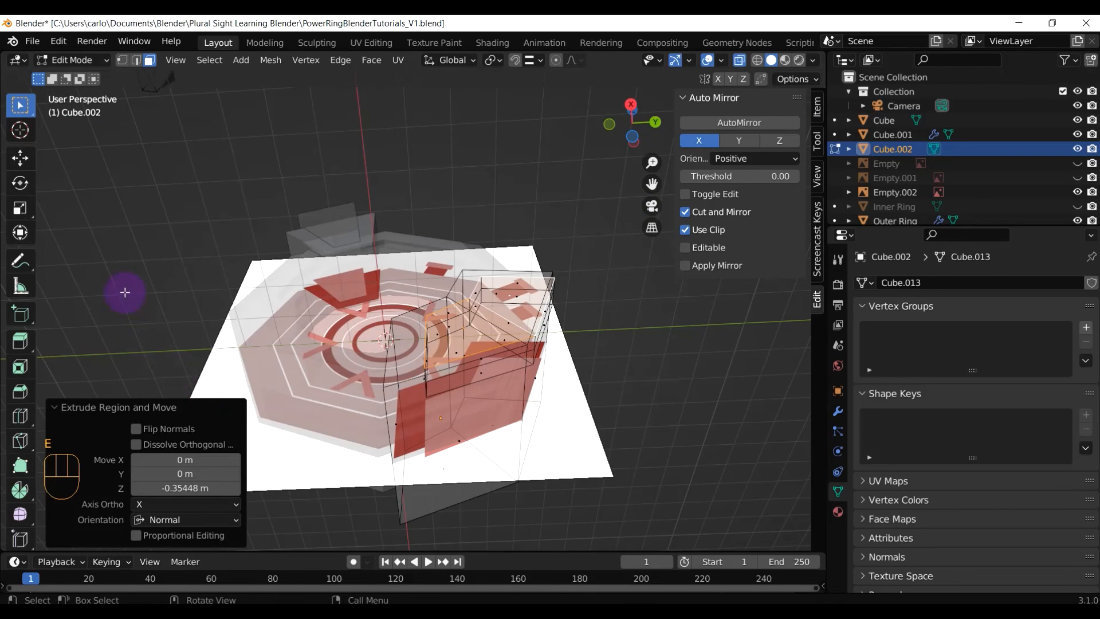
{"action": "key", "text": "a"}
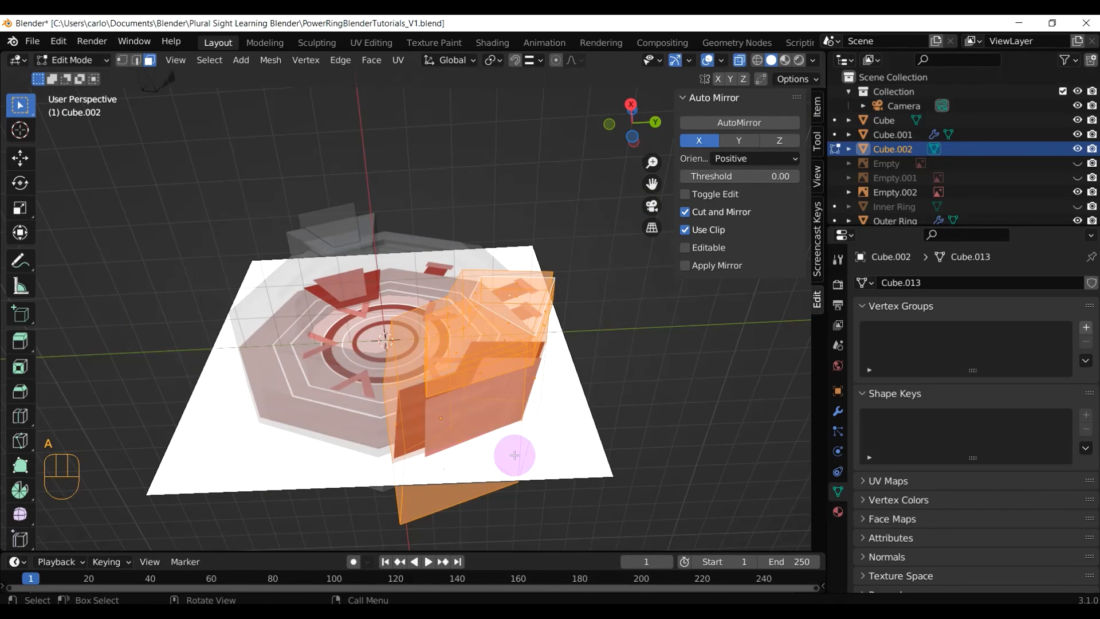
{"action": "middle_click_drag", "start_coordinate": [511, 449], "coordinate": [569, 481]}
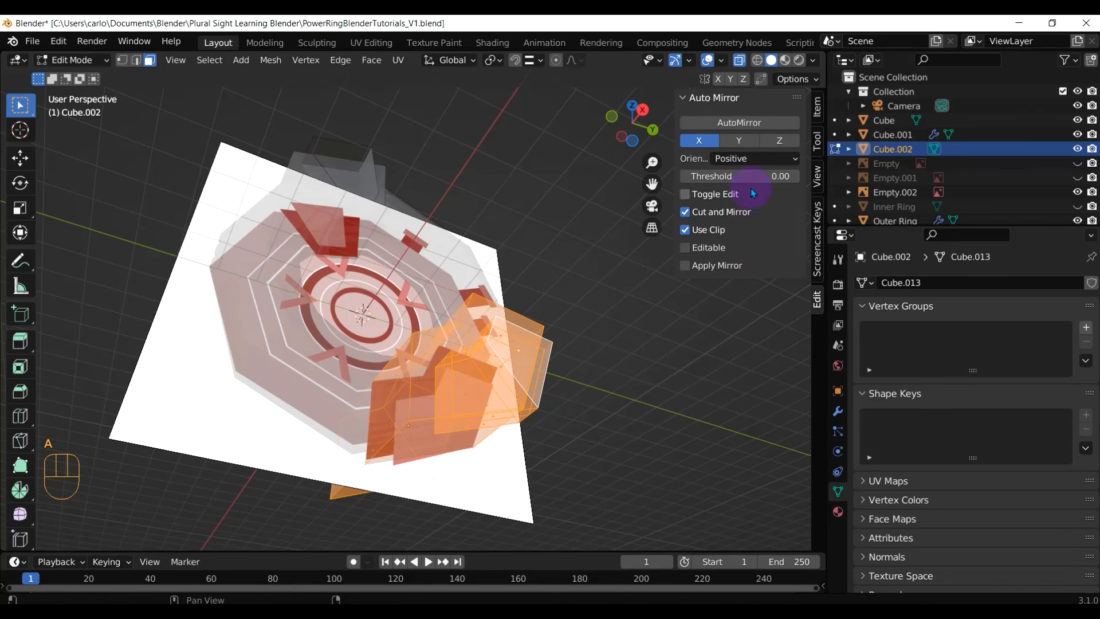
Separate the mesh by loose parts, return to Object Mode, and turn X-Ray off
{"action": "key", "text": "p"}
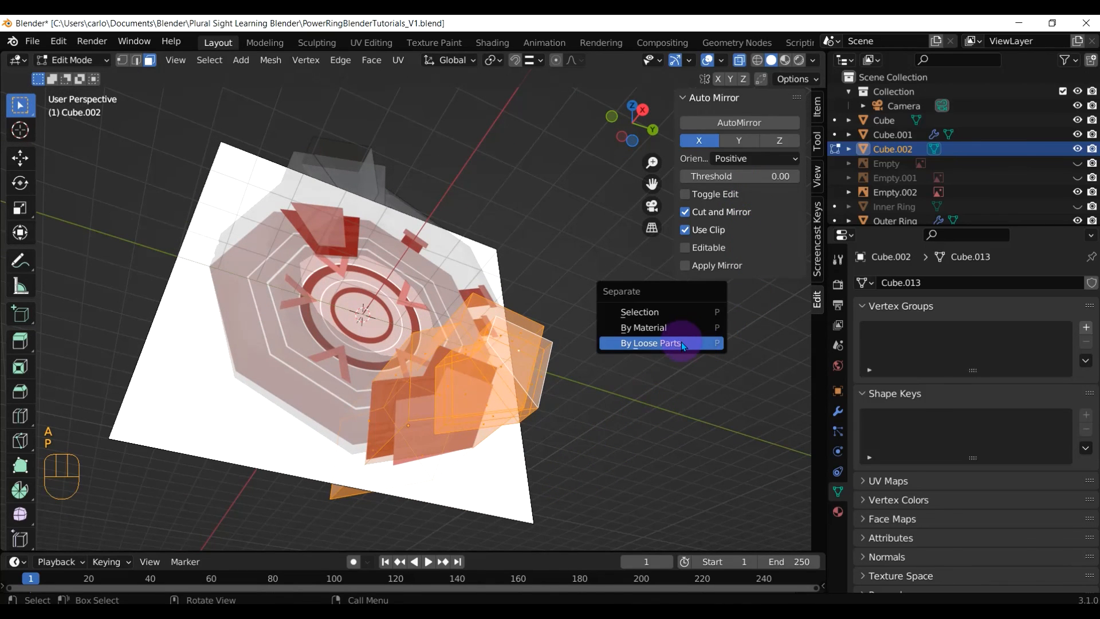
{"action": "left_click", "coordinate": [682, 341]}
{"action": "middle_click_drag", "start_coordinate": [658, 393], "coordinate": [627, 394]}
{"action": "key", "text": "Tab"}
{"action": "left_click", "coordinate": [738, 61]}
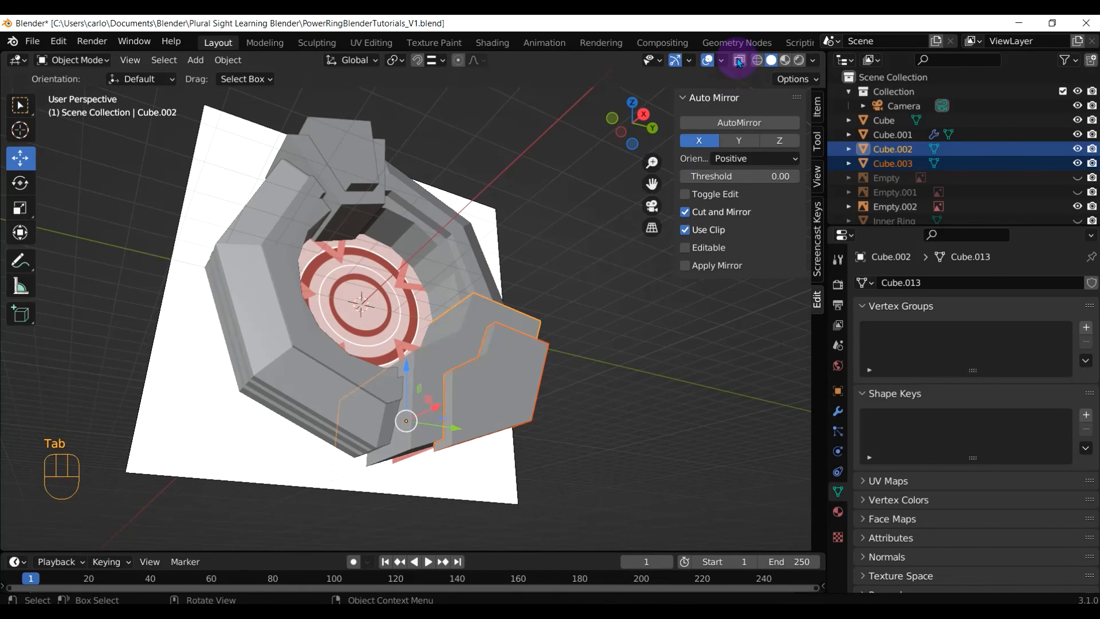
{"action": "middle_click_drag", "start_coordinate": [617, 290], "coordinate": [560, 471]}
Select the new fin piece Cube.003 and apply AutoMirror to it across the ring
{"action": "left_click", "coordinate": [432, 360]}
{"action": "left_click", "coordinate": [493, 300]}
{"action": "left_click", "coordinate": [490, 338]}
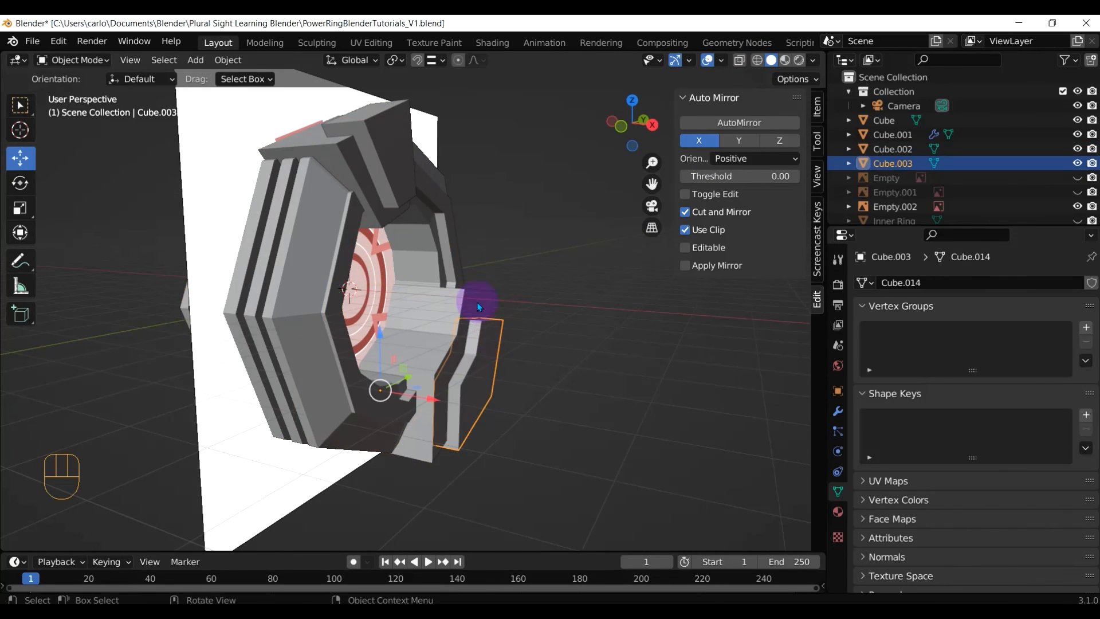
{"action": "left_click", "coordinate": [479, 310]}
{"action": "left_click", "coordinate": [480, 346]}
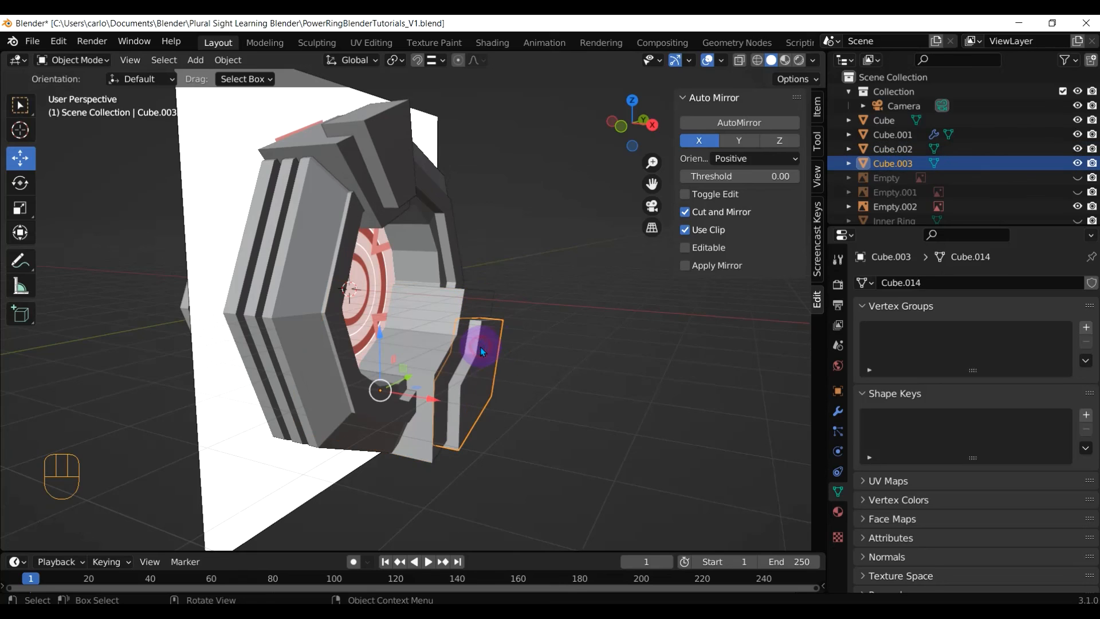
{"action": "left_click", "coordinate": [710, 122]}
{"action": "middle_click_drag", "start_coordinate": [573, 332], "coordinate": [453, 307]}
{"action": "scroll", "coordinate": [614, 338], "scroll_direction": "down", "scroll_amount": 1}
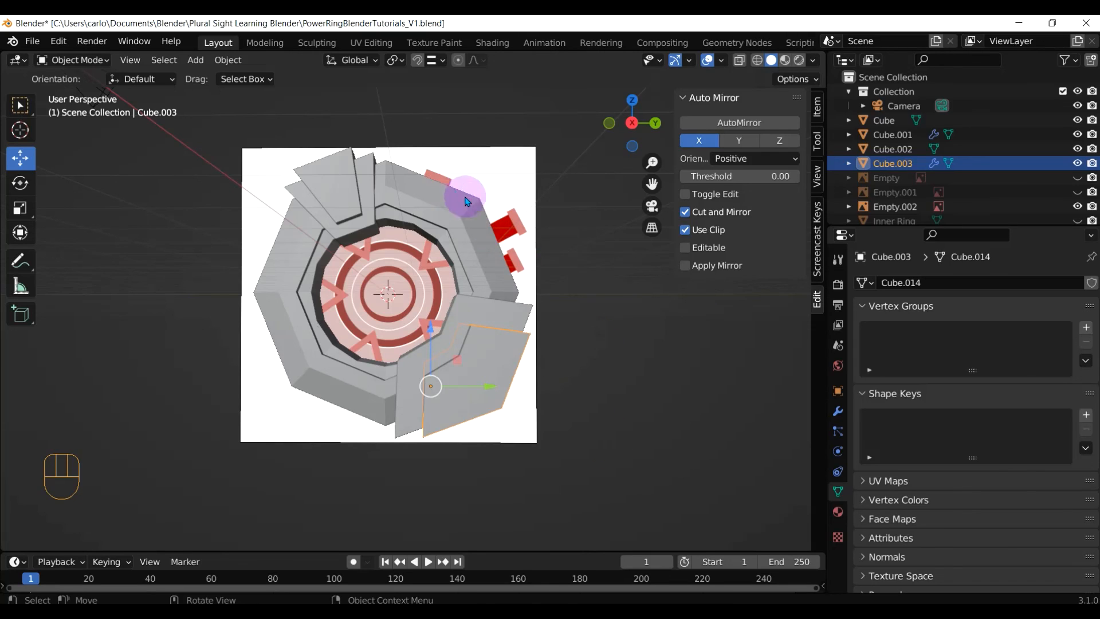
{"action": "left_click_drag", "start_coordinate": [445, 182], "coordinate": [433, 267]}
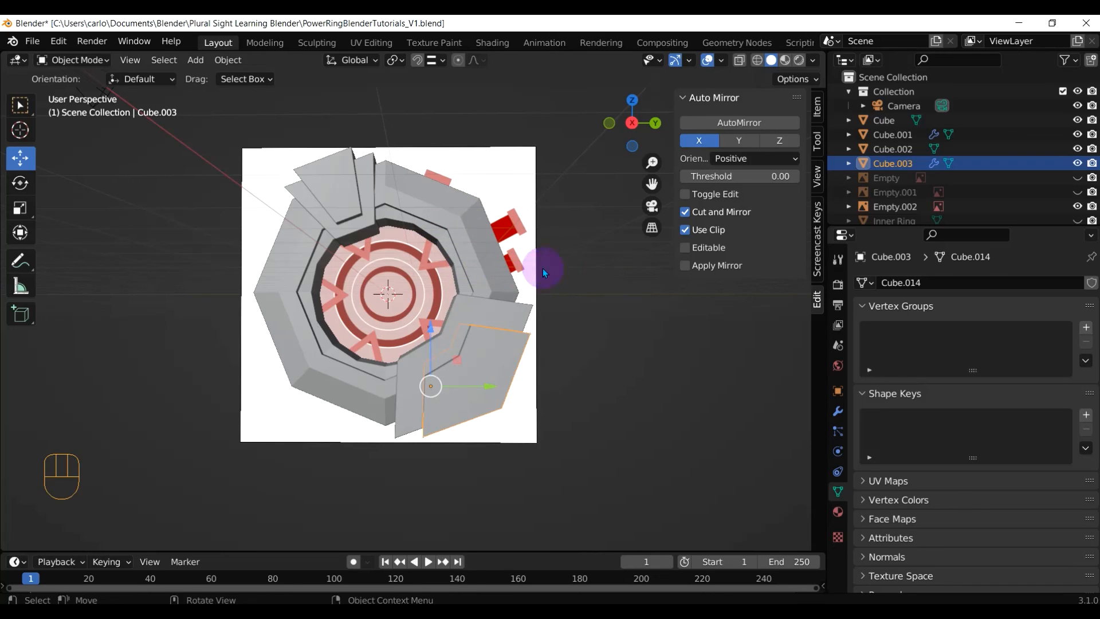